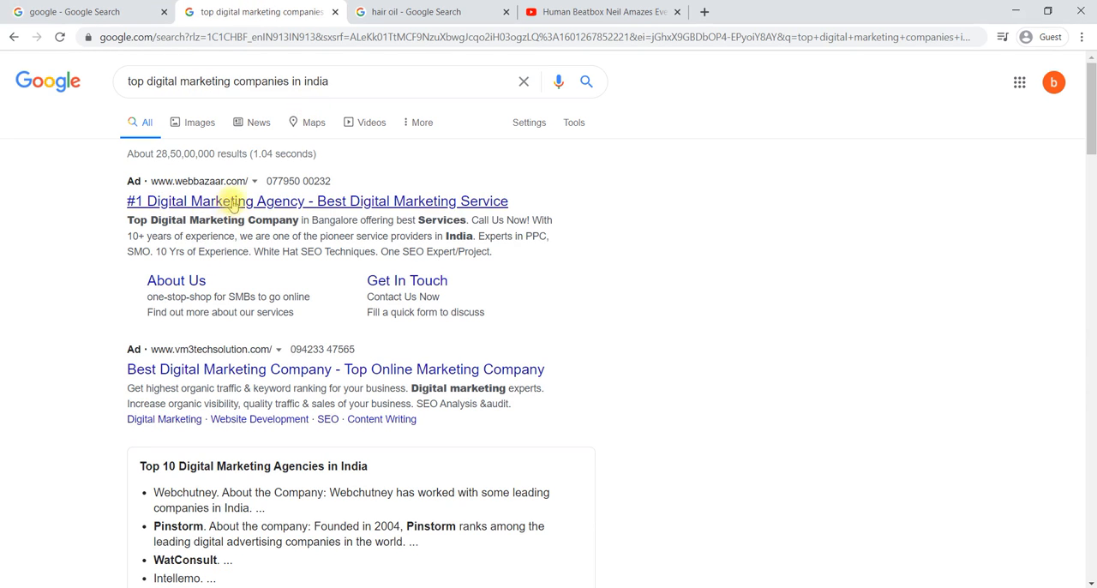
# Step: Examine the example ads in the hair oil results, on the YouTube video page and in the digital marketing companies search
pyautogui.click(422, 8)
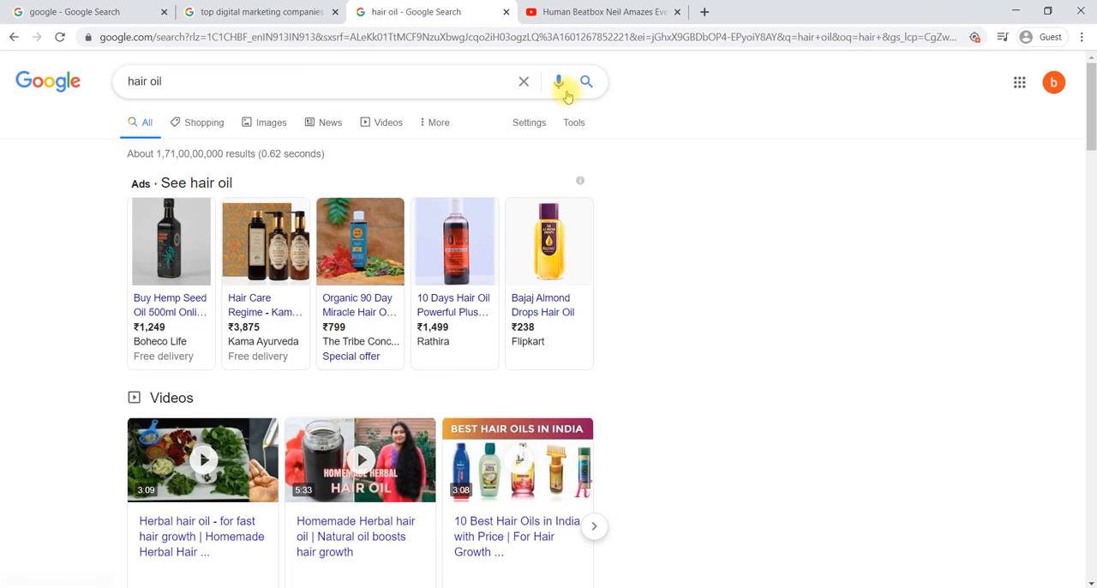
pyautogui.click(583, 13)
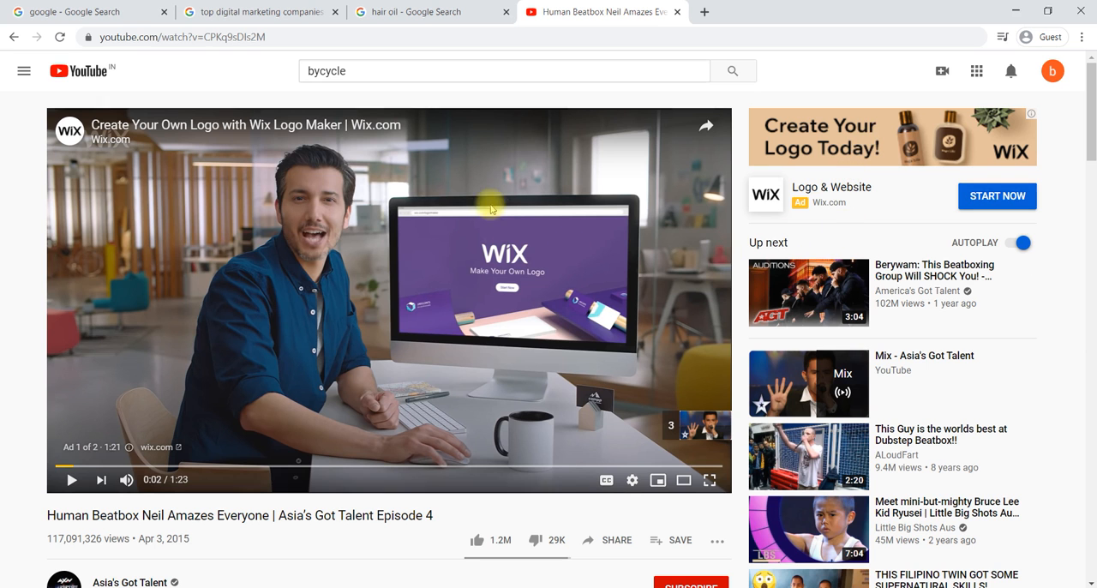
pyautogui.click(435, 13)
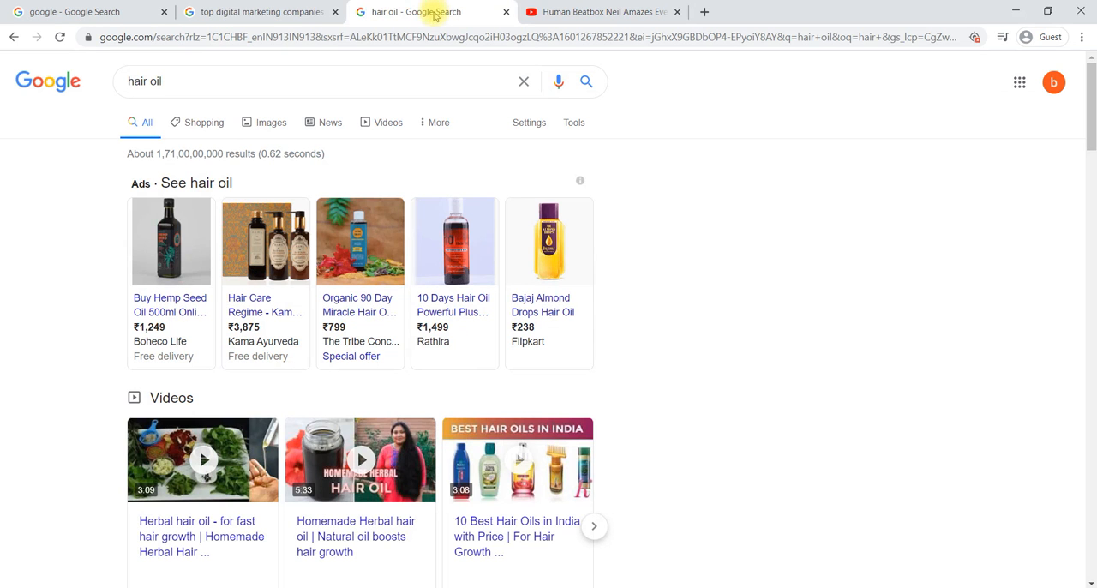
pyautogui.click(291, 12)
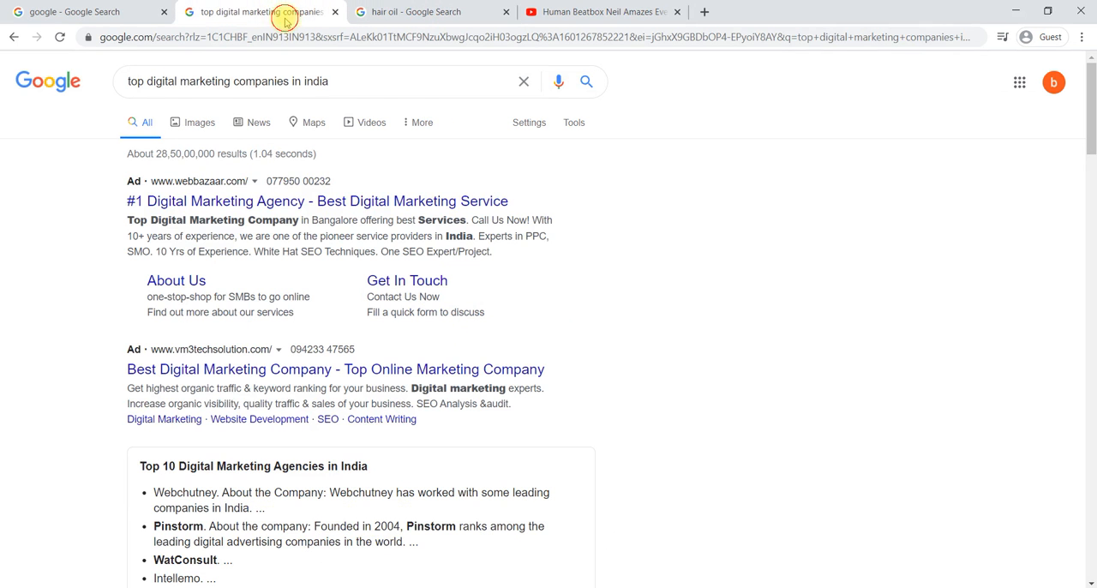
# Step: Open Google Ads from the Google apps list on the google search page and get started to enter the account
pyautogui.click(112, 12)
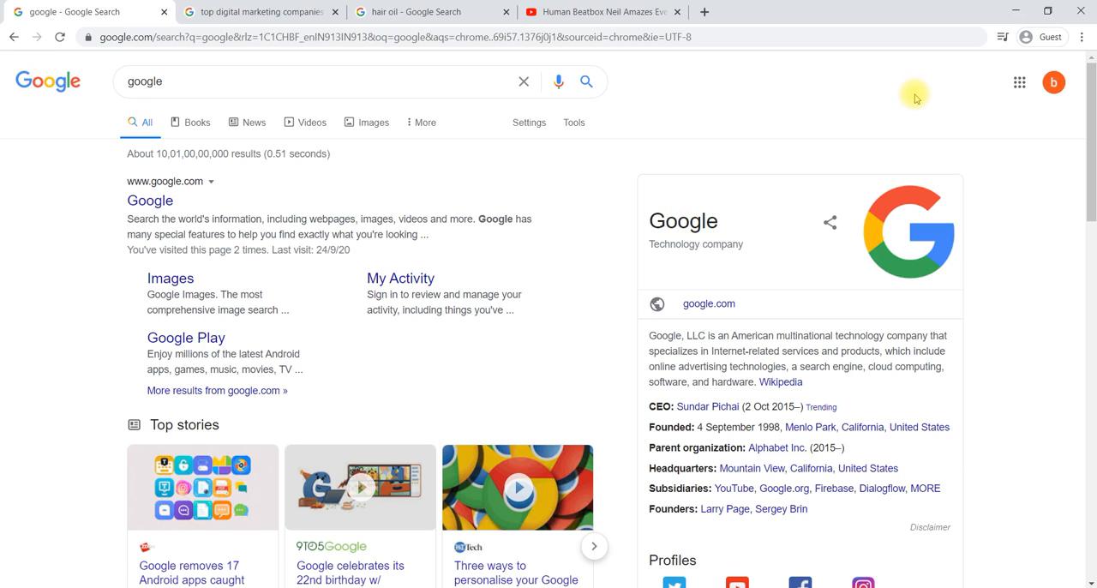
pyautogui.click(1020, 85)
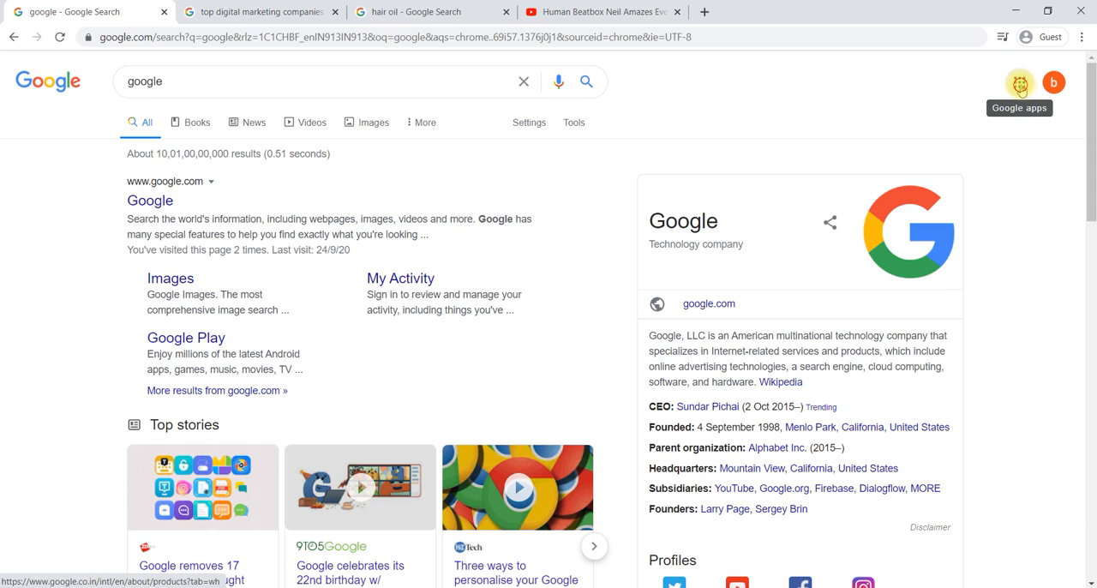
pyautogui.scroll(-3, 938, 275)
pyautogui.scroll(-5, 938, 281)
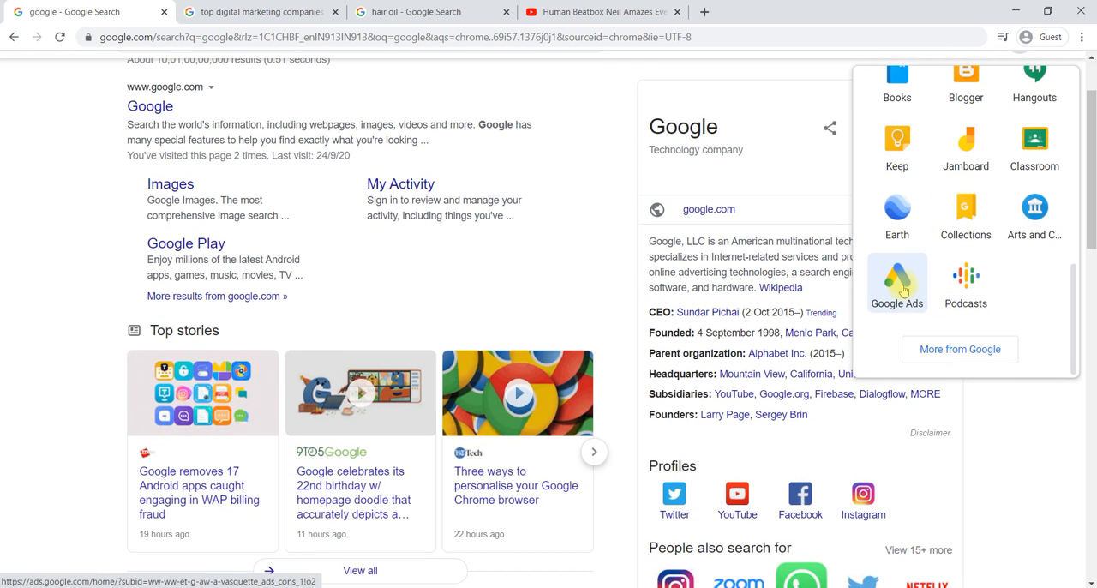
pyautogui.click(902, 291)
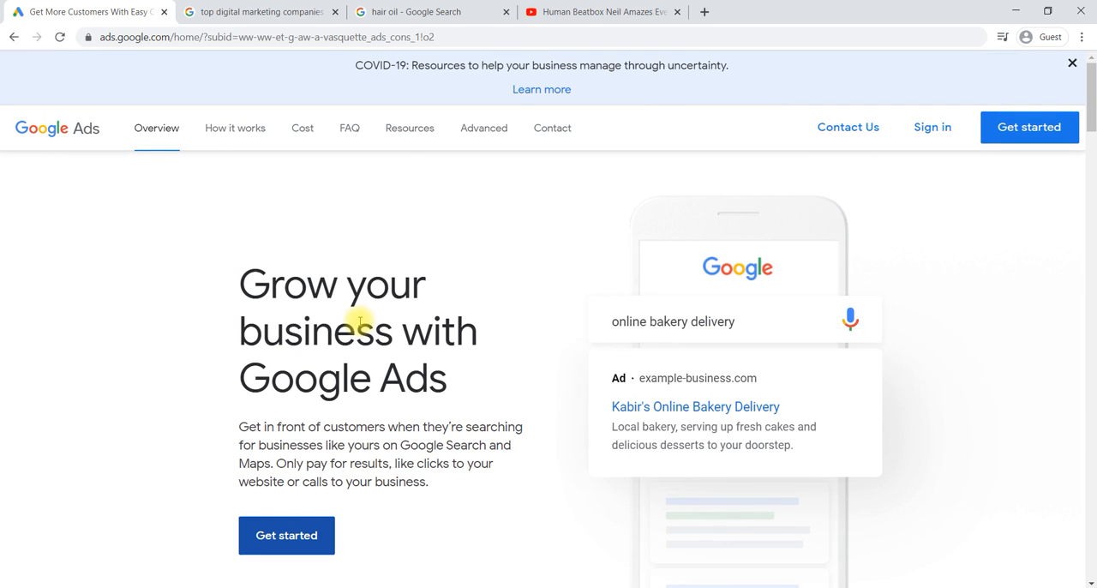
pyautogui.click(248, 527)
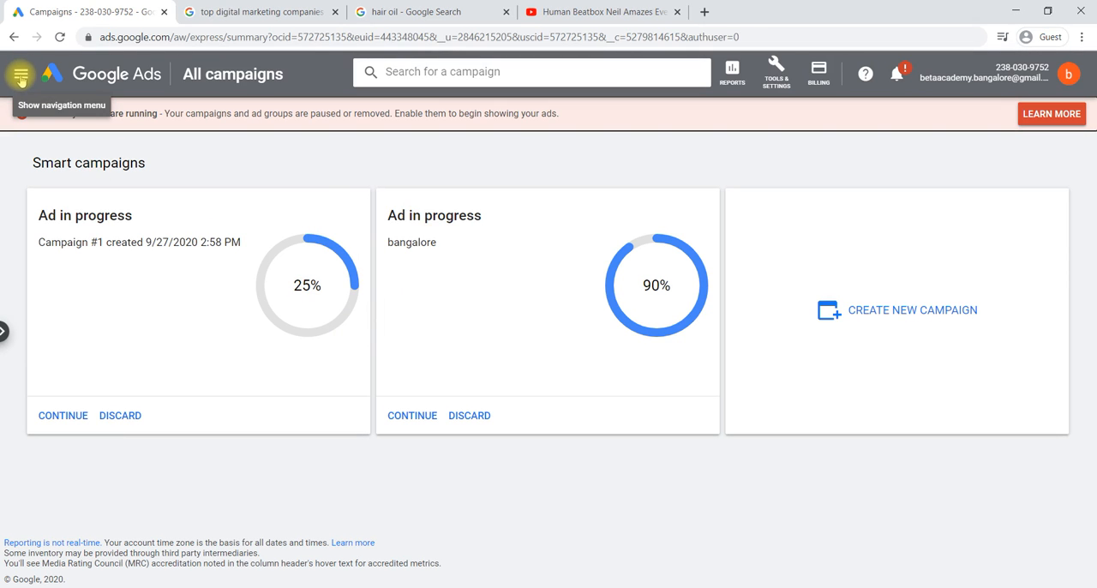
# Step: Show the account's campaign navigation, go to the account overview and open the Campaigns page
pyautogui.click(21, 76)
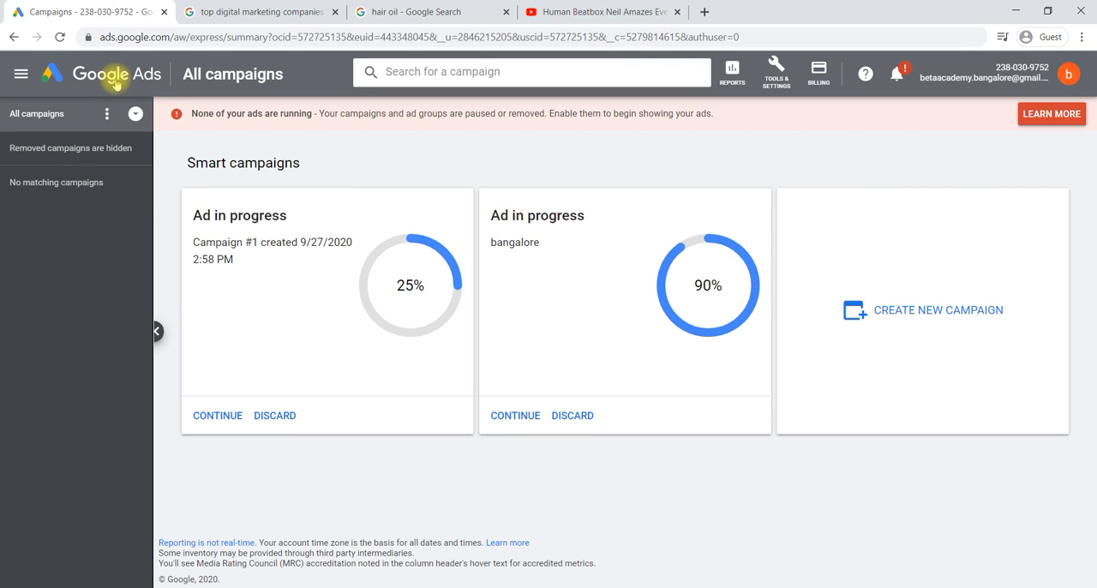
pyautogui.click(115, 77)
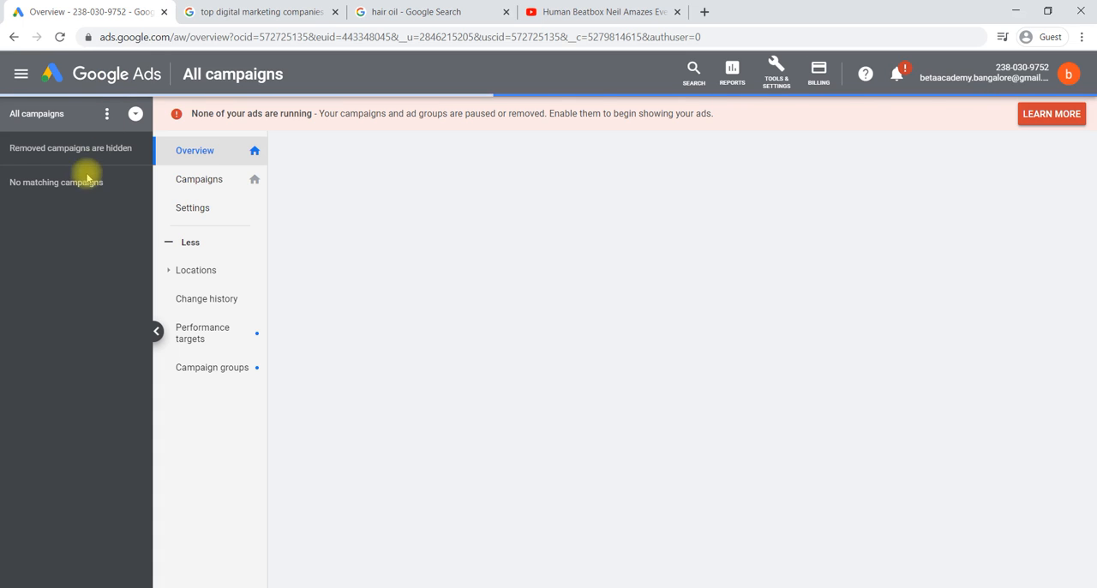
pyautogui.moveTo(97, 165)
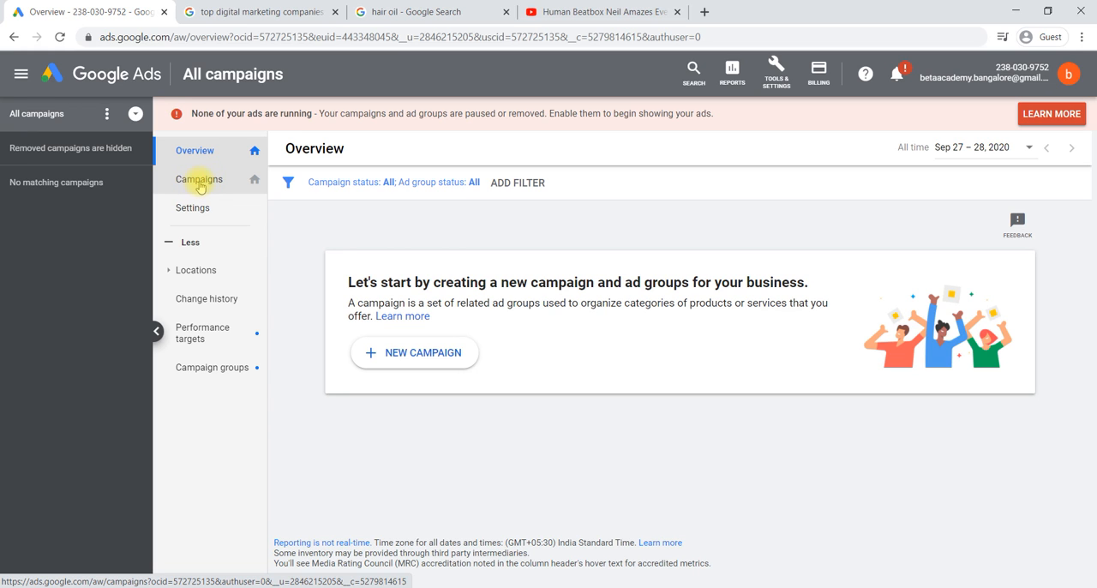
pyautogui.click(200, 187)
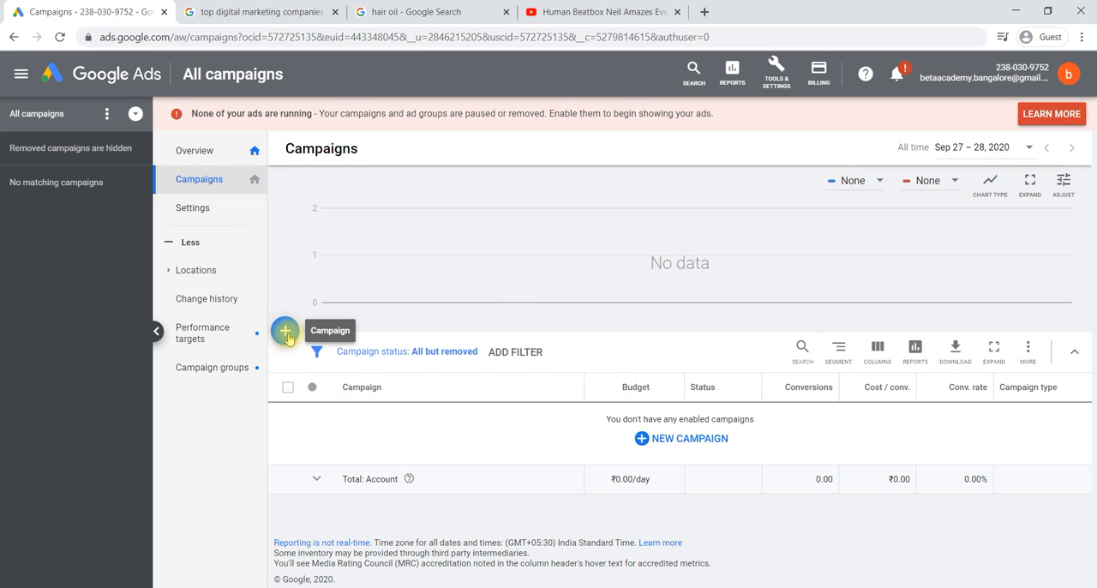
# Step: Start creating a new campaign from the empty campaign list
pyautogui.click(654, 451)
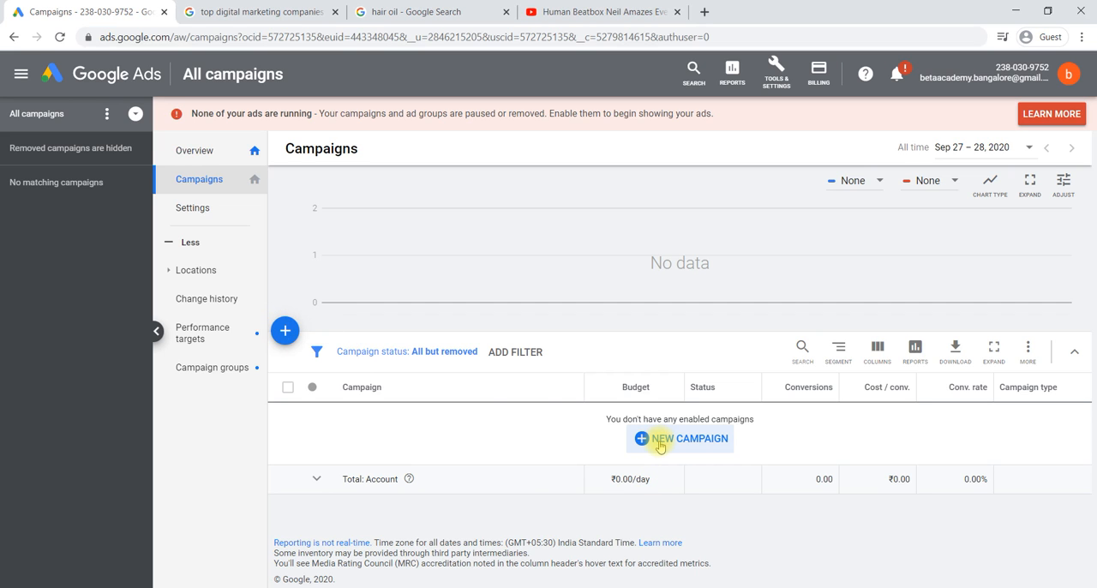
pyautogui.click(285, 332)
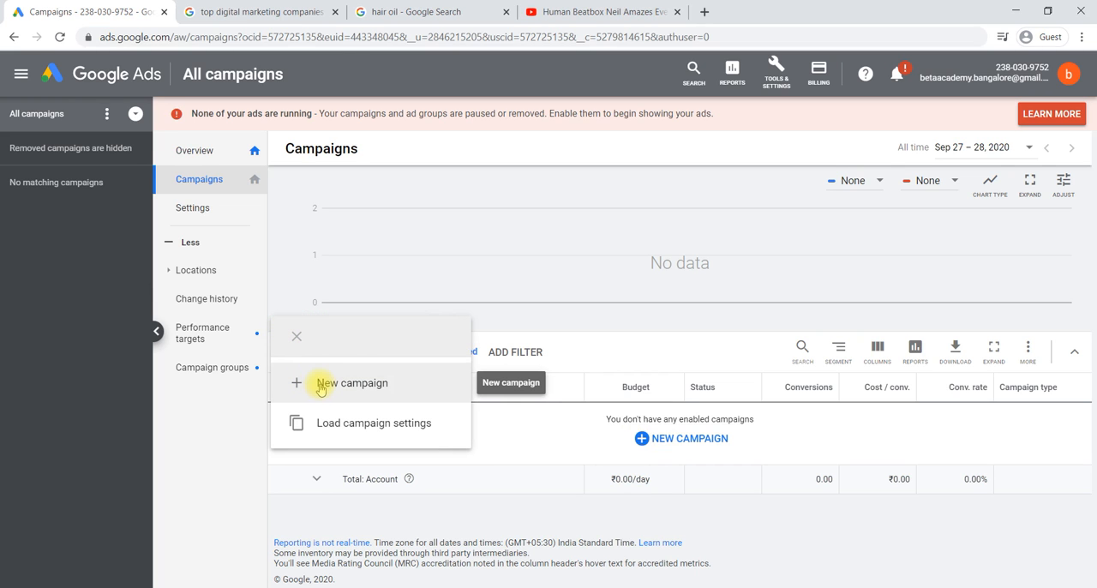
pyautogui.click(662, 438)
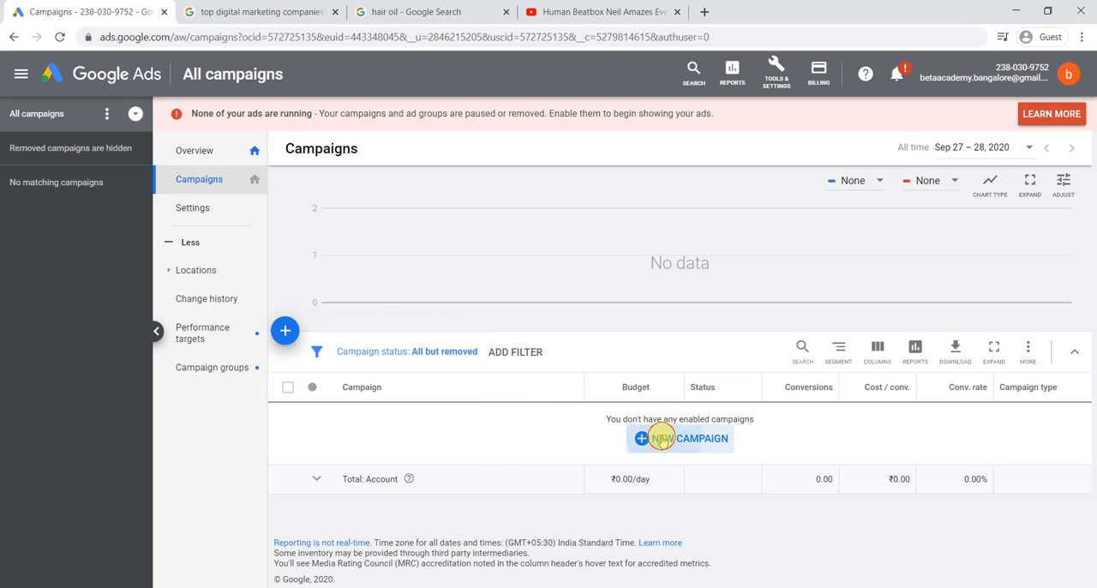
pyautogui.click(662, 438)
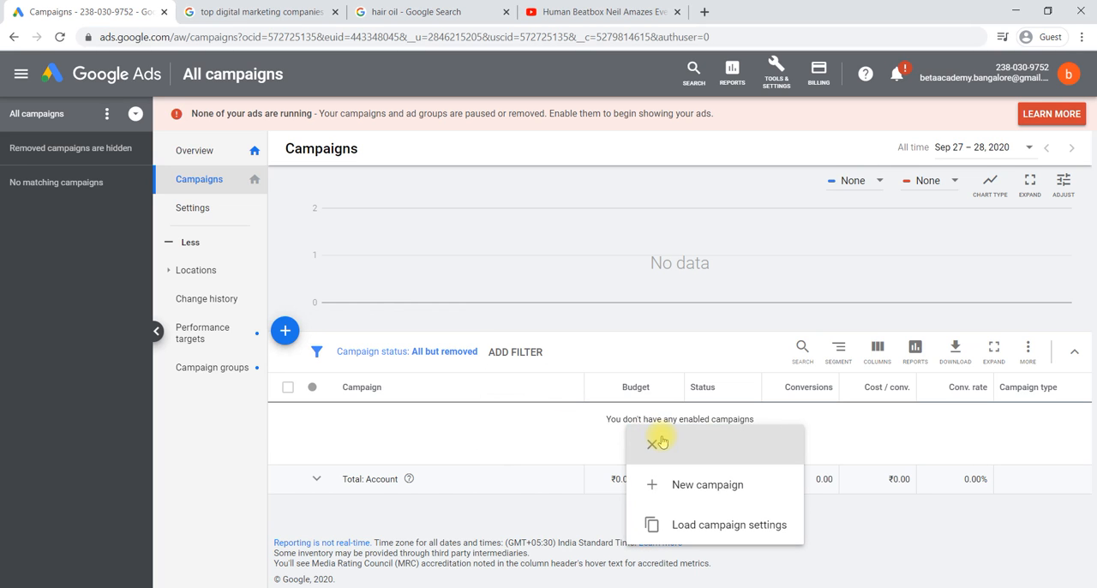
pyautogui.click(686, 488)
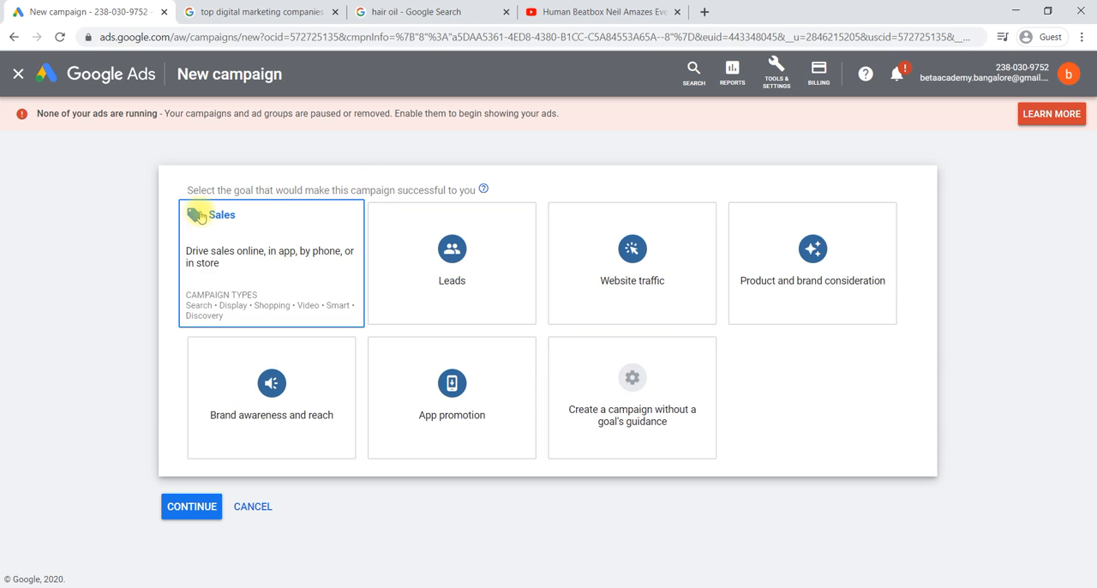
# Step: Compare the campaign goals with the hair oil shopping ads, the digital marketing search ads and the YouTube video ad
pyautogui.click(433, 11)
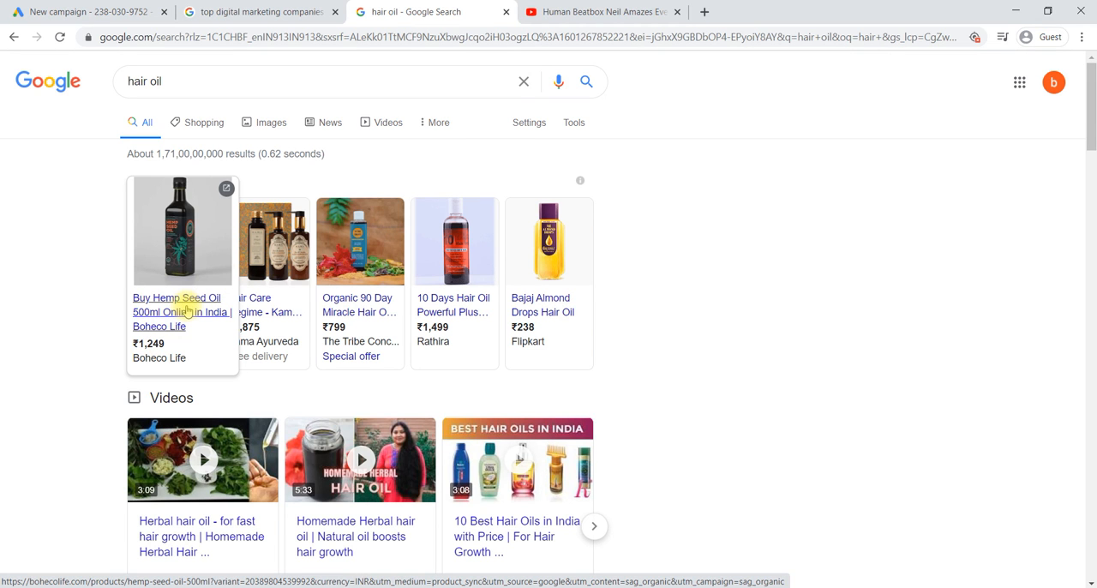
pyautogui.click(257, 12)
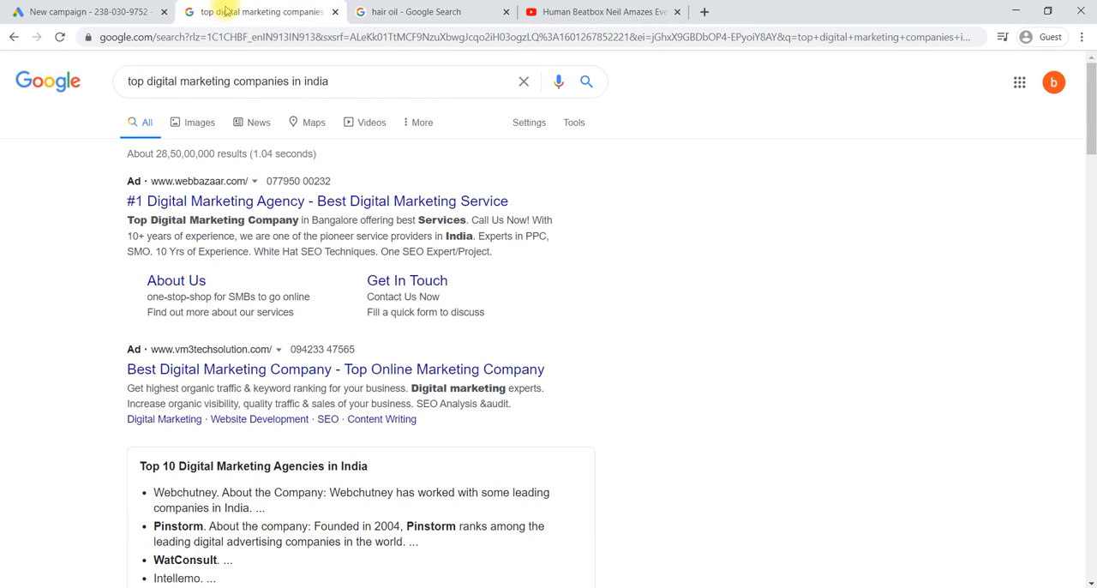
pyautogui.click(120, 12)
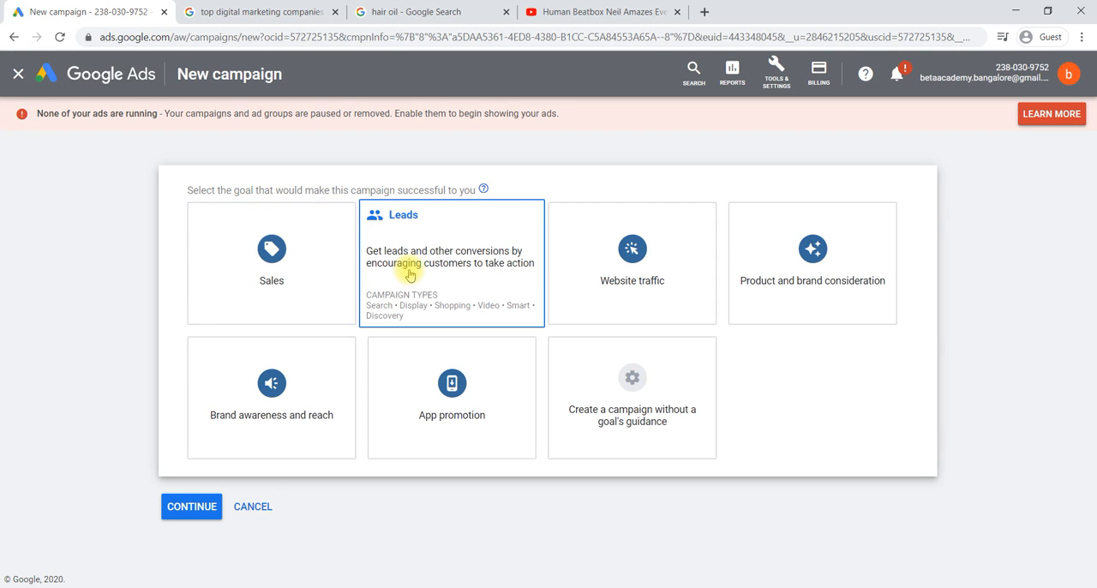
pyautogui.click(373, 12)
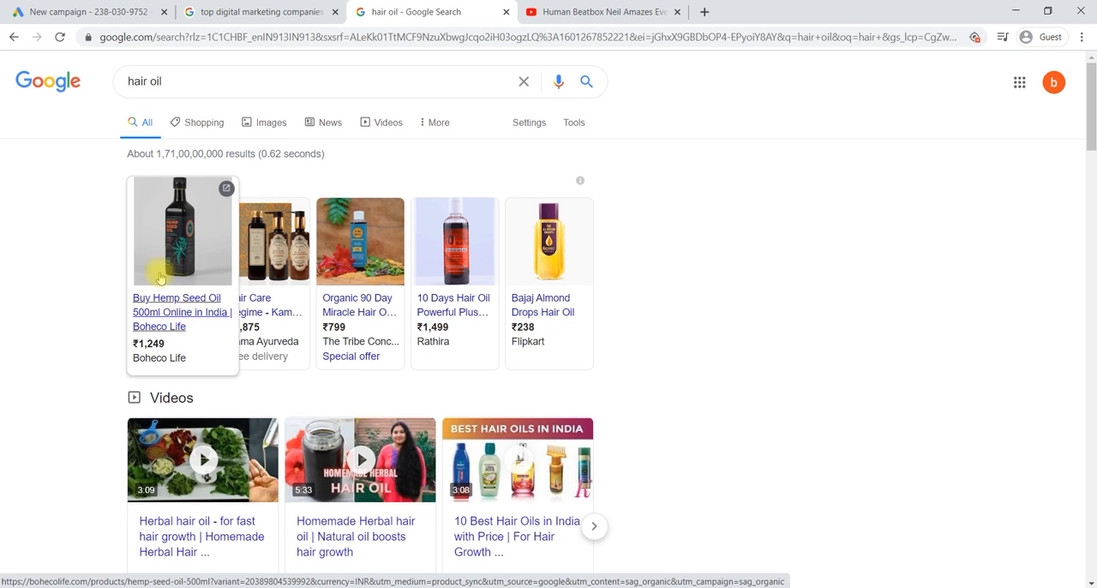
pyautogui.click(52, 11)
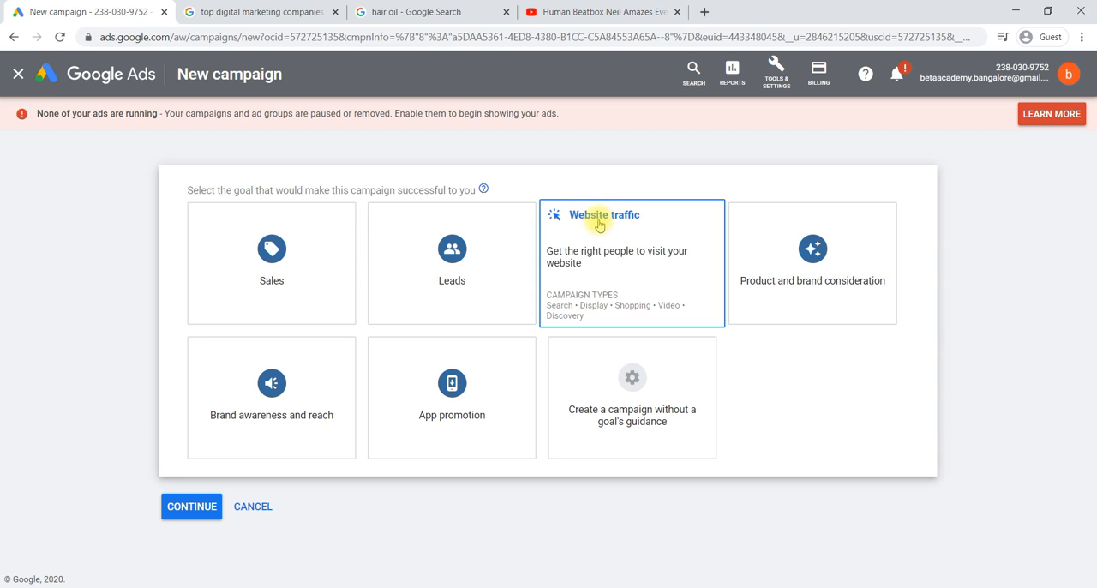
pyautogui.click(752, 260)
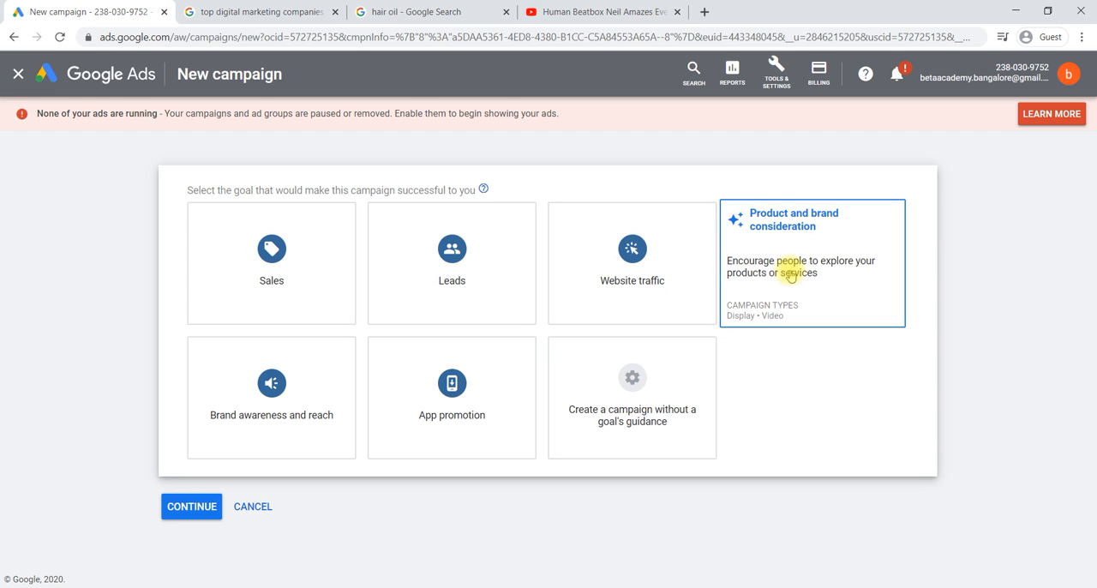
pyautogui.click(612, 11)
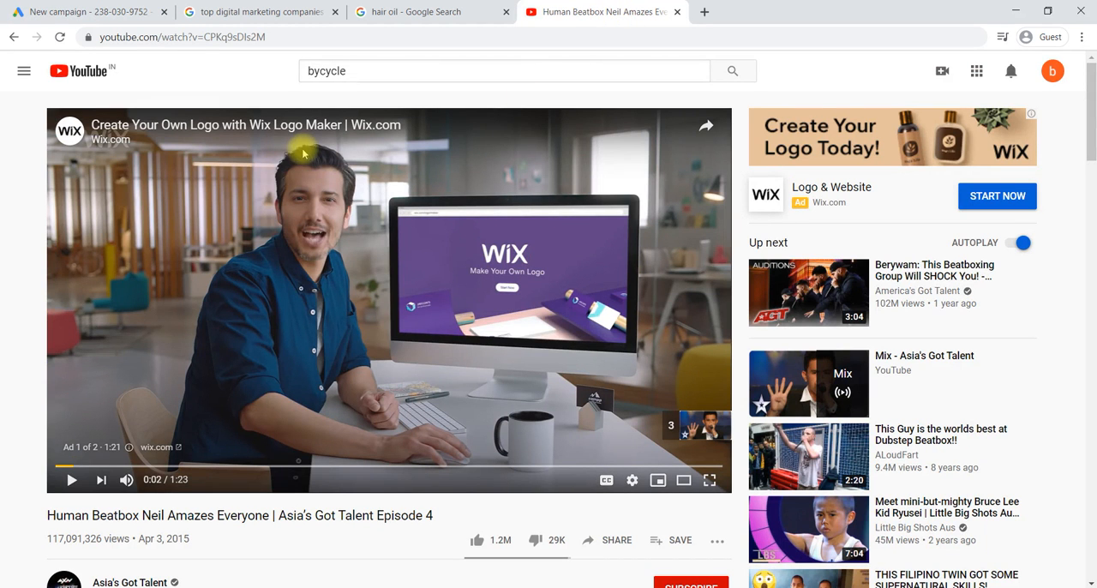
pyautogui.click(110, 11)
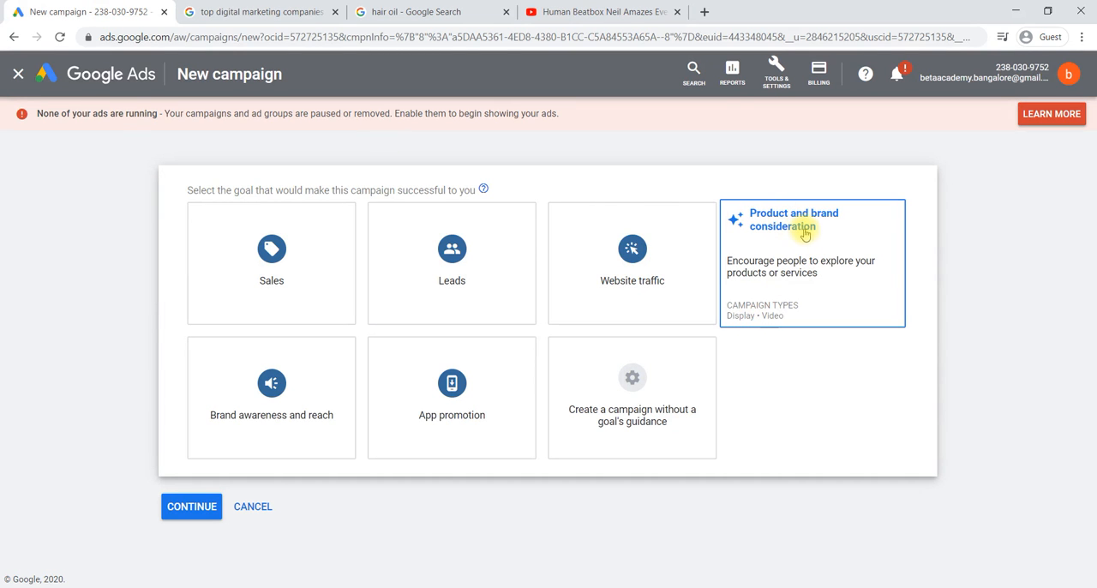
# Step: Try Product and brand consideration as the goal of the new campaign
pyautogui.click(746, 283)
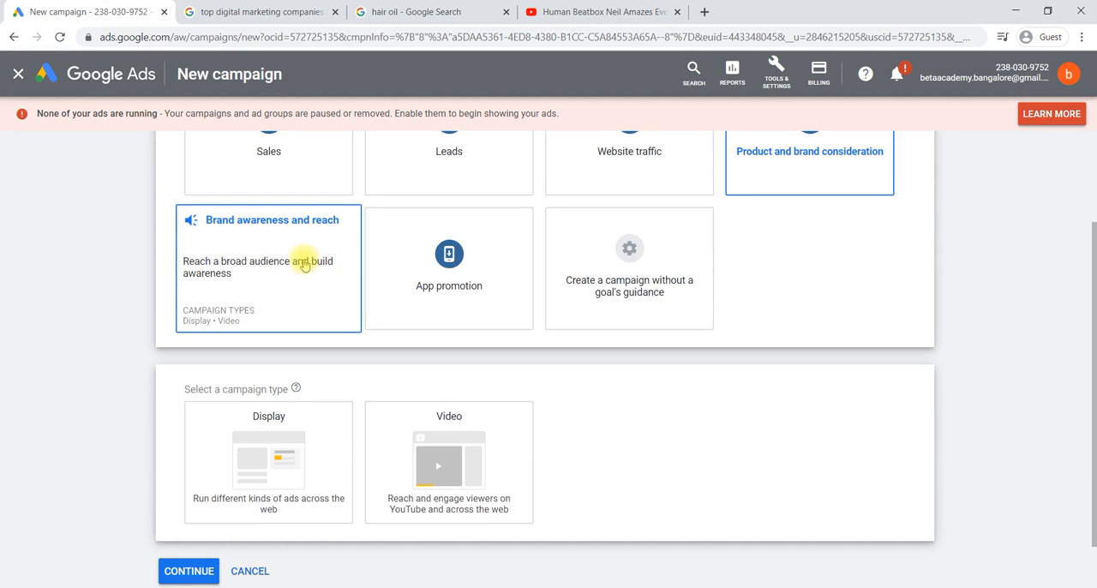
pyautogui.scroll(1, 470, 293)
pyautogui.scroll(1, 469, 293)
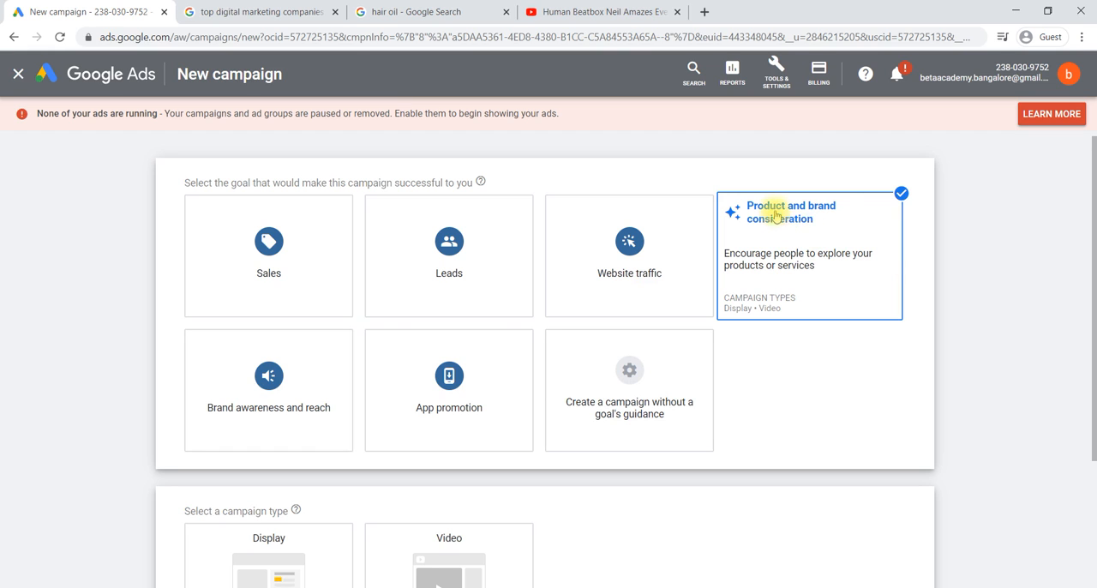
# Step: Select Brand awareness and reach as the goal of the new campaign
pyautogui.moveTo(272, 368)
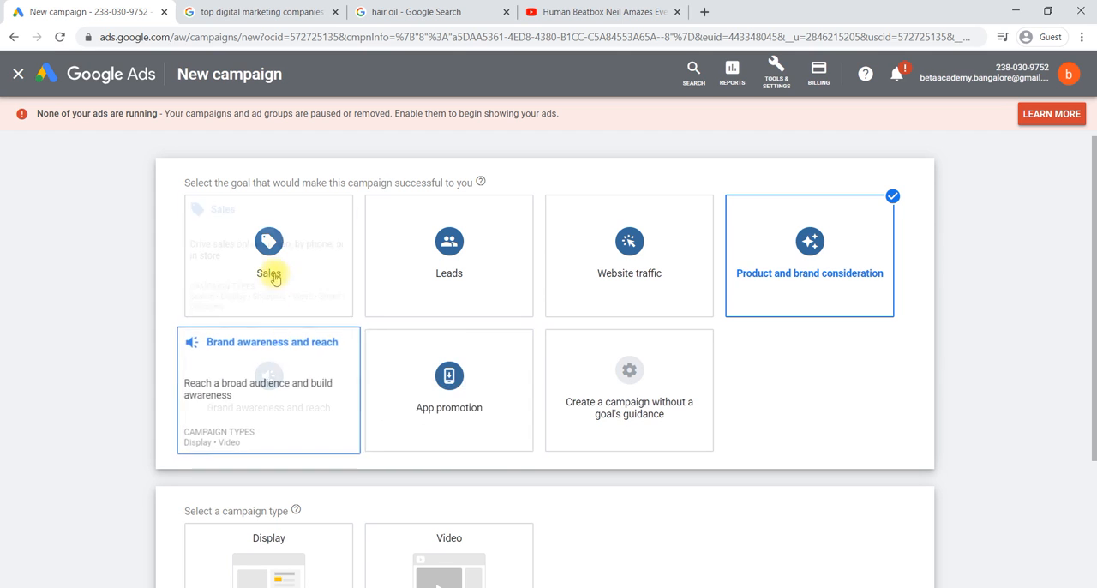
pyautogui.click(322, 381)
pyautogui.scroll(2, 723, 311)
pyautogui.scroll(-1, 722, 311)
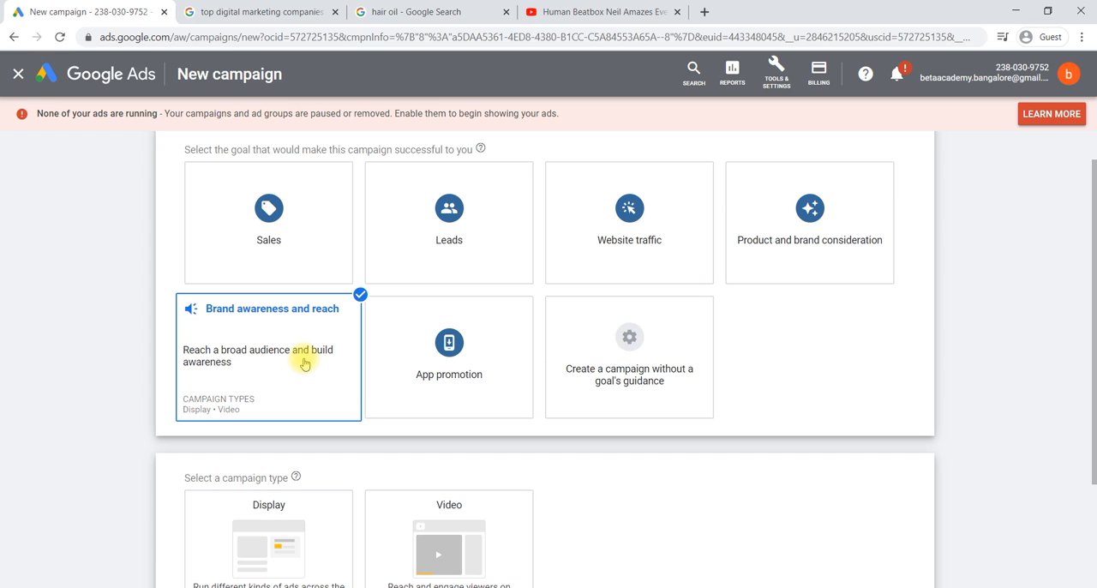
# Step: Examine the descriptions of the Display and Video campaign types offered for the brand awareness goal
pyautogui.scroll(-1, 303, 363)
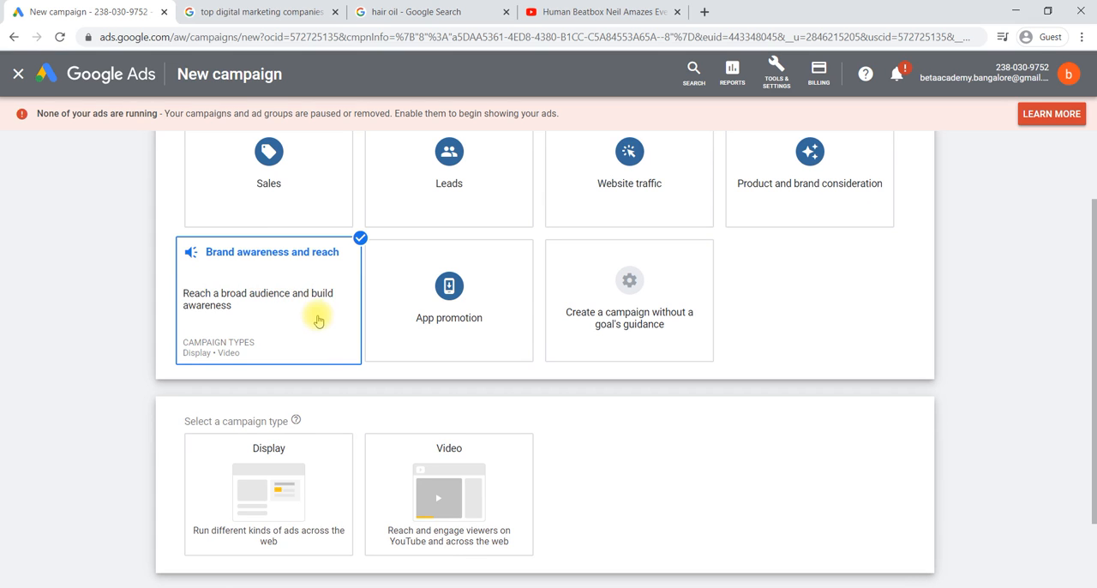
pyautogui.scroll(-2, 314, 314)
pyautogui.click(243, 358)
pyautogui.click(434, 386)
pyautogui.click(287, 366)
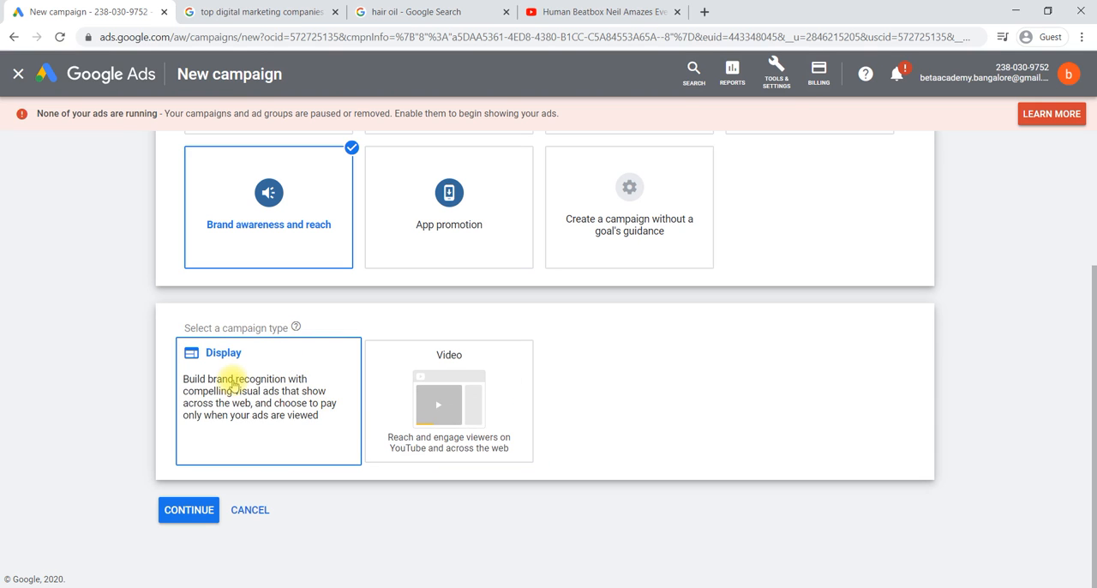
pyautogui.click(468, 389)
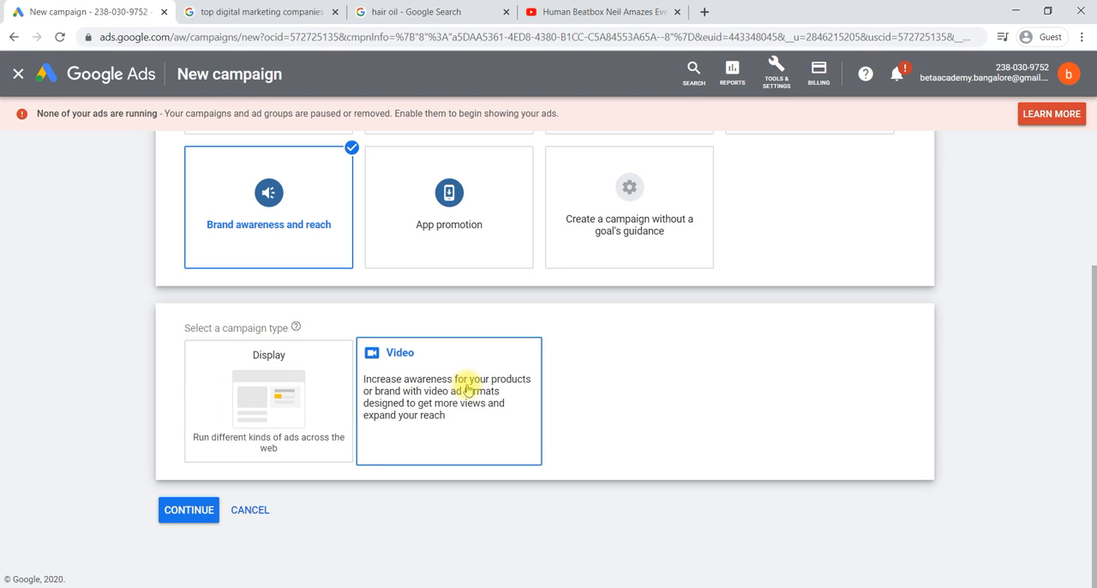
# Step: Revisit the Google search, shopping and YouTube ad examples, and return to the campaign type selection in Google Ads
pyautogui.click(412, 7)
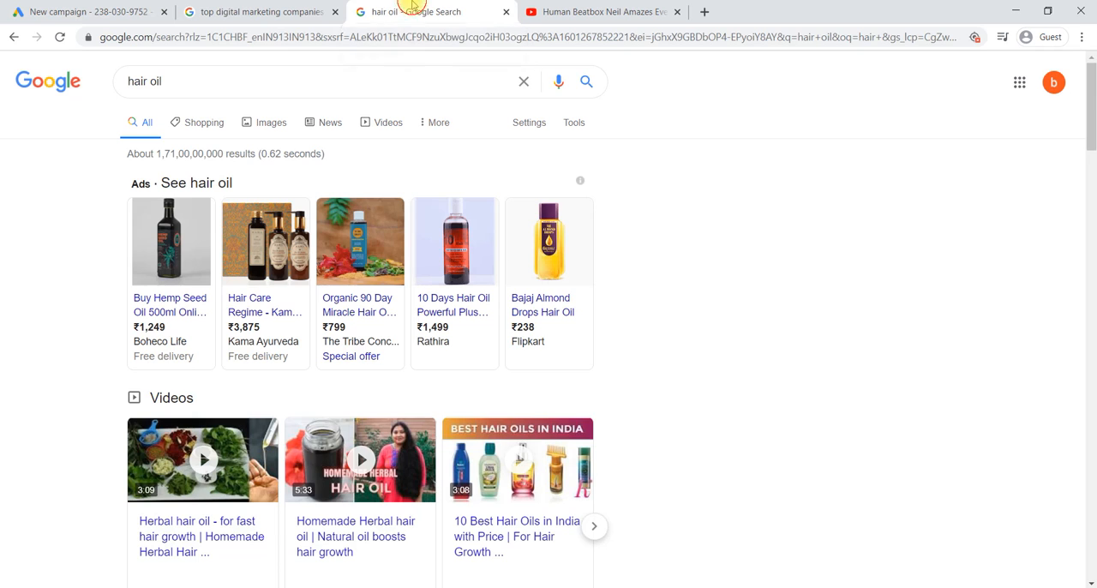
pyautogui.click(264, 12)
pyautogui.click(416, 8)
pyautogui.click(553, 11)
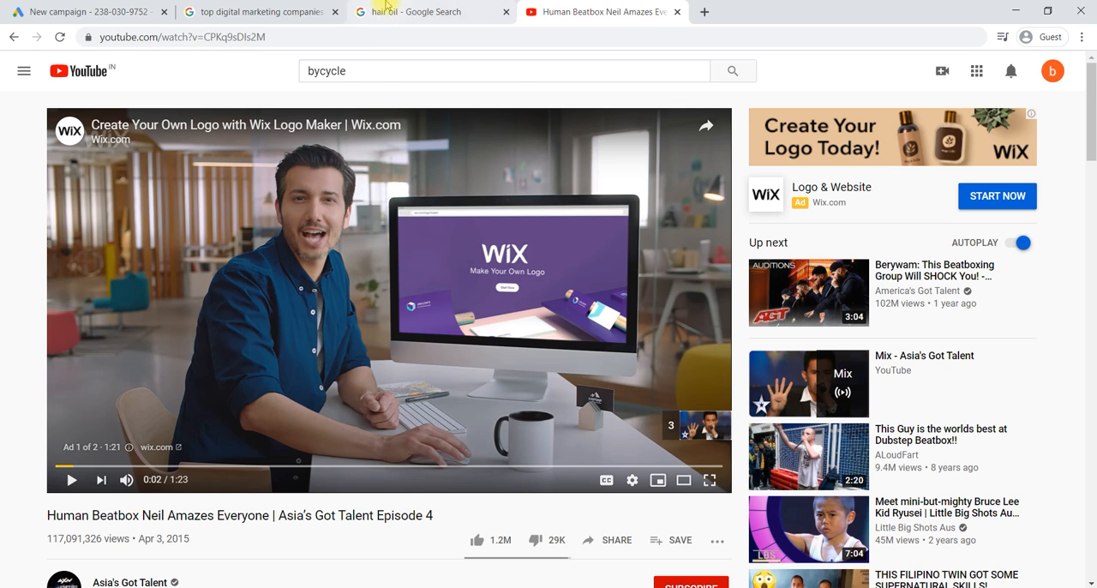
pyautogui.click(79, 10)
pyautogui.moveTo(454, 388)
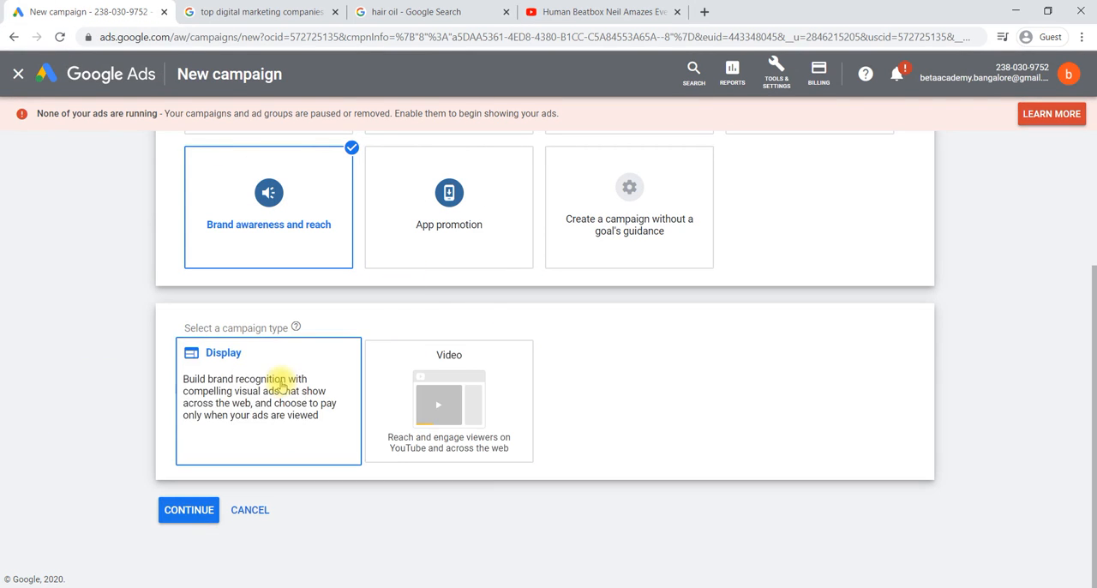
# Step: Change the new campaign's goal to Website traffic and bring up the campaign types offered for it
pyautogui.scroll(2, 478, 306)
pyautogui.click(729, 236)
pyautogui.scroll(-1, 654, 183)
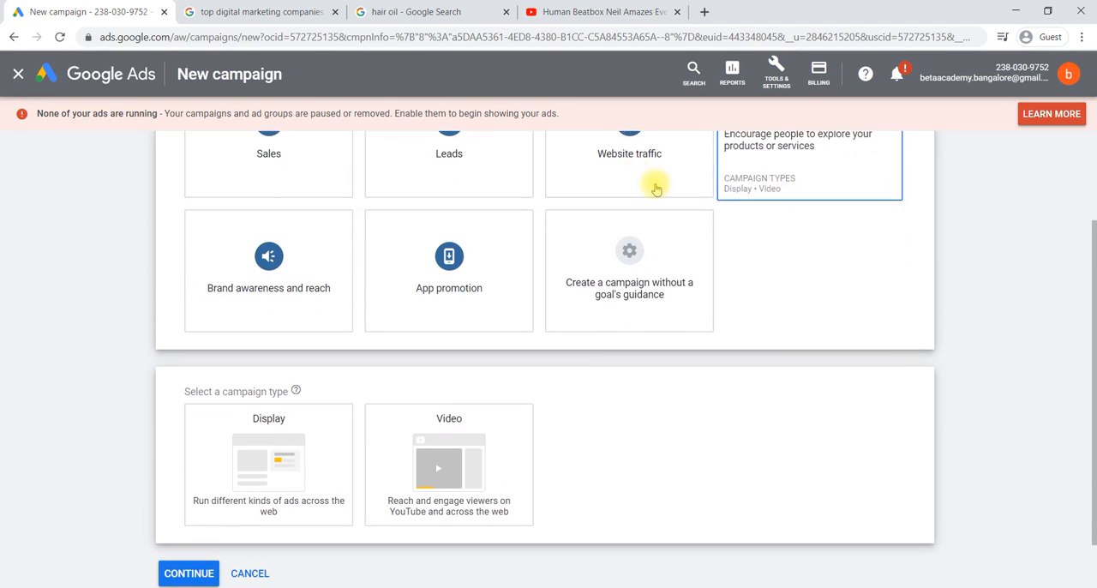
pyautogui.click(607, 183)
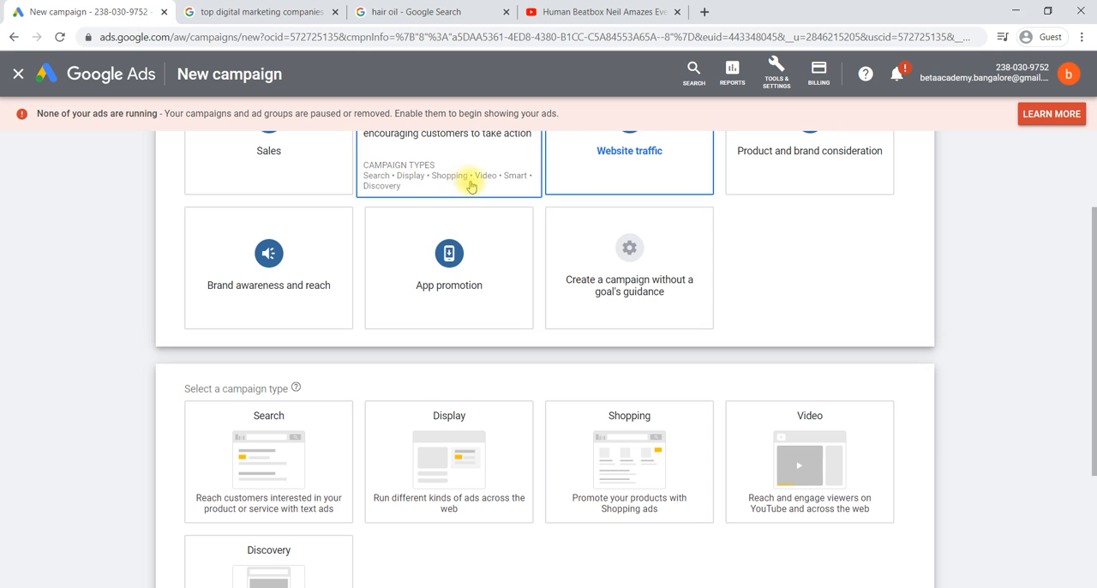
pyautogui.scroll(-1, 440, 406)
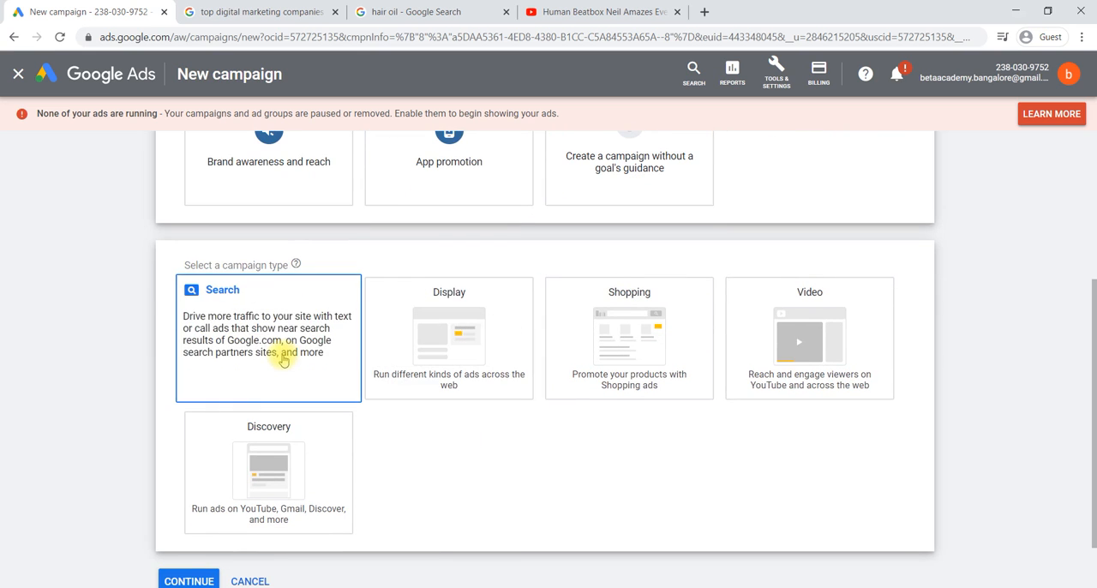
# Step: Compare the Search and Display campaign types with the text ads on the digital marketing companies search and the ads on the YouTube page
pyautogui.click(254, 11)
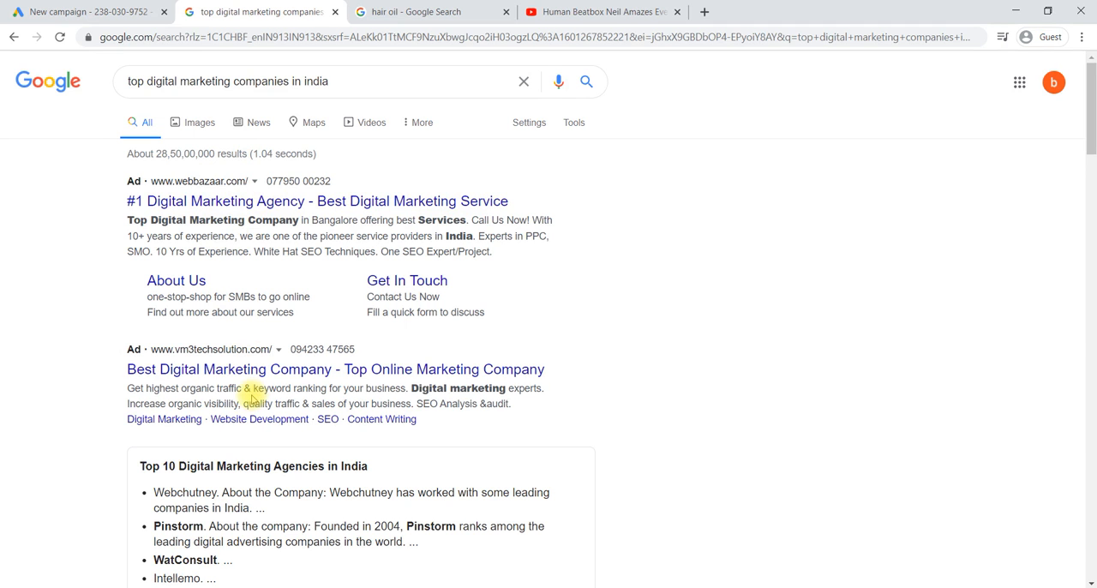
pyautogui.click(73, 11)
pyautogui.moveTo(450, 344)
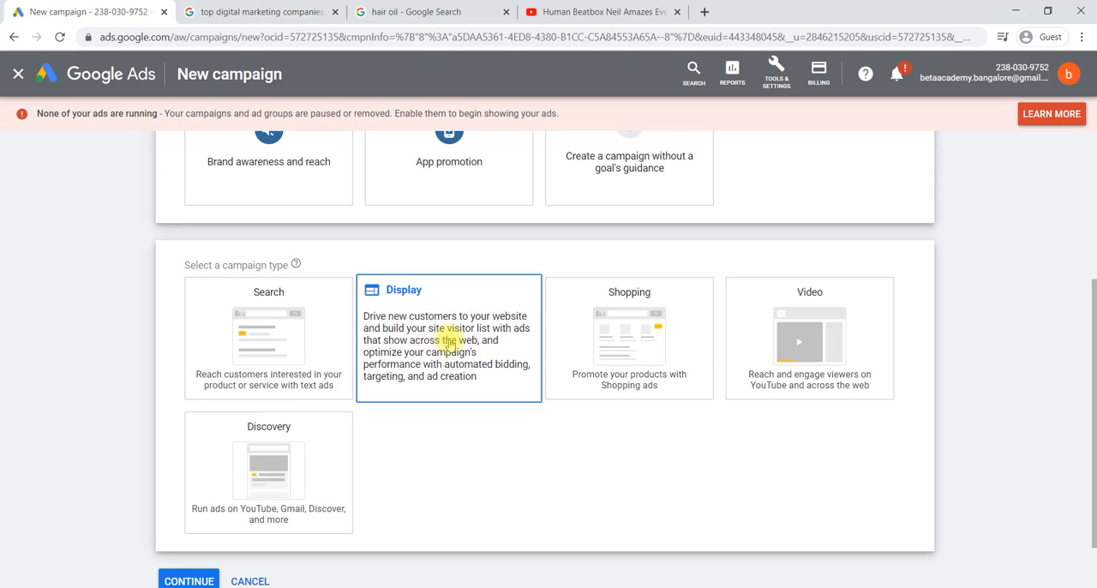
pyautogui.click(600, 11)
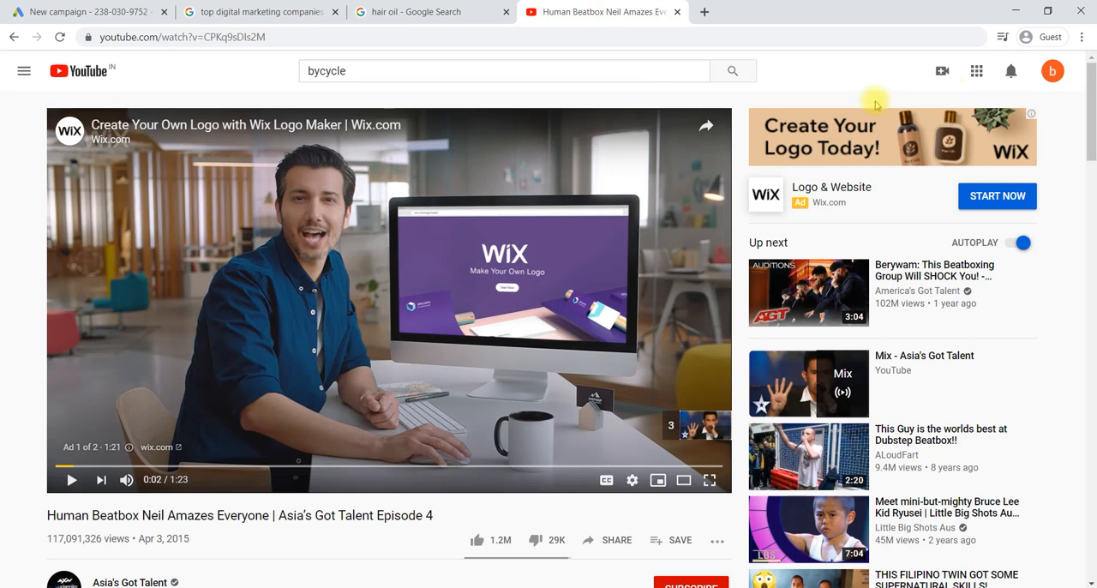
pyautogui.click(120, 7)
pyautogui.moveTo(583, 297)
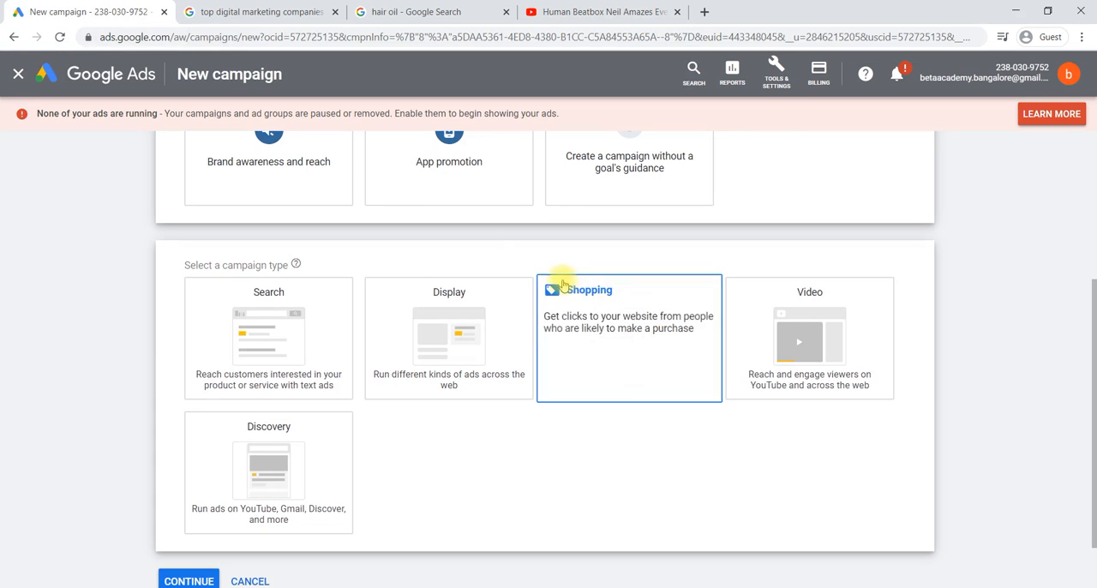
# Step: Compare the Shopping and Video campaign types with the hair oil product ads and the Wix video ad on YouTube, playing it briefly
pyautogui.click(407, 11)
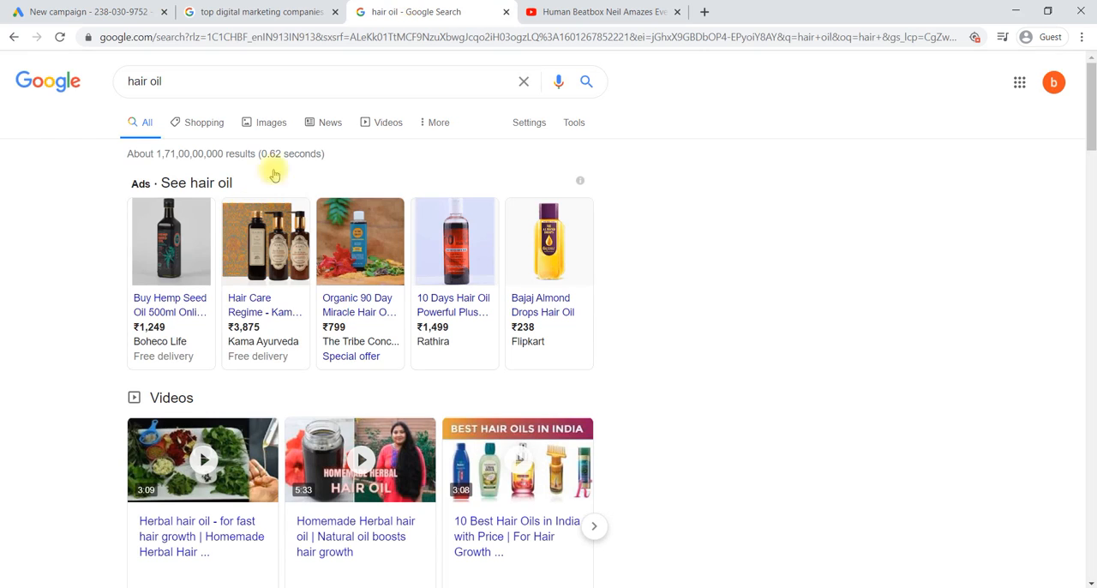
pyautogui.moveTo(279, 285)
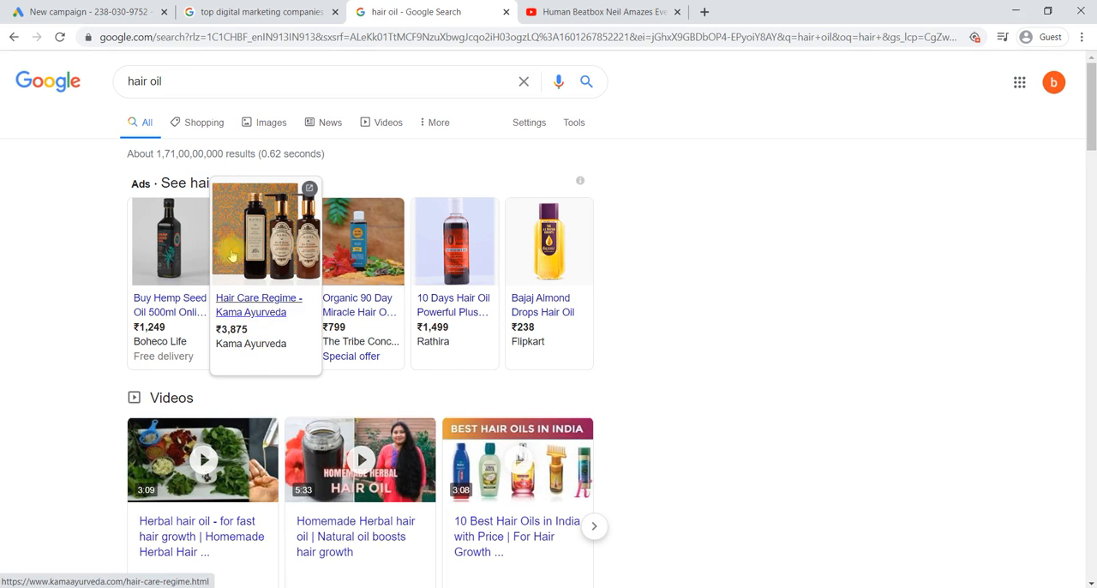
pyautogui.click(65, 10)
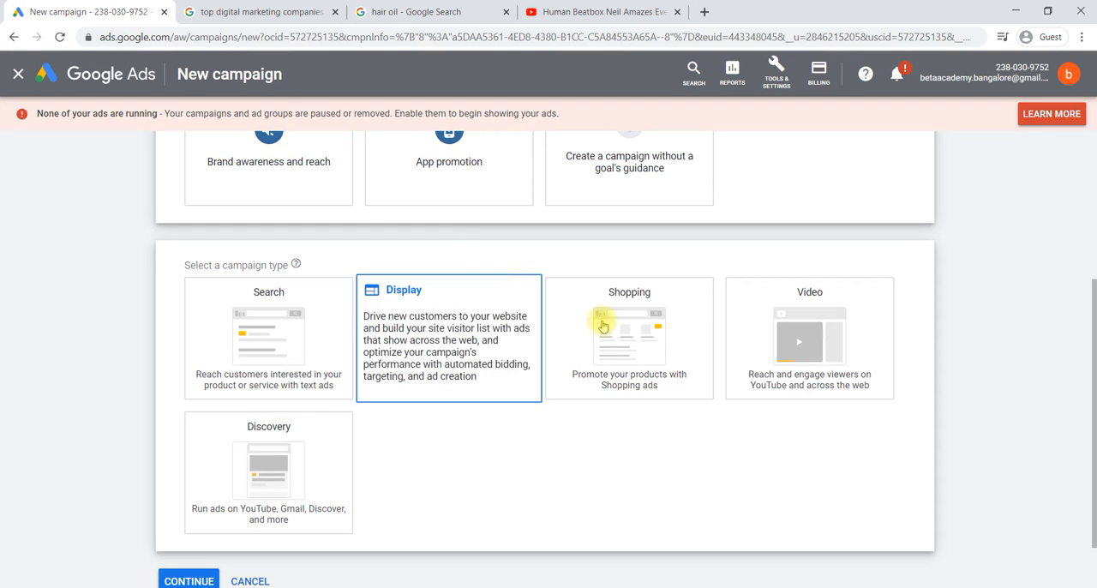
pyautogui.click(536, 10)
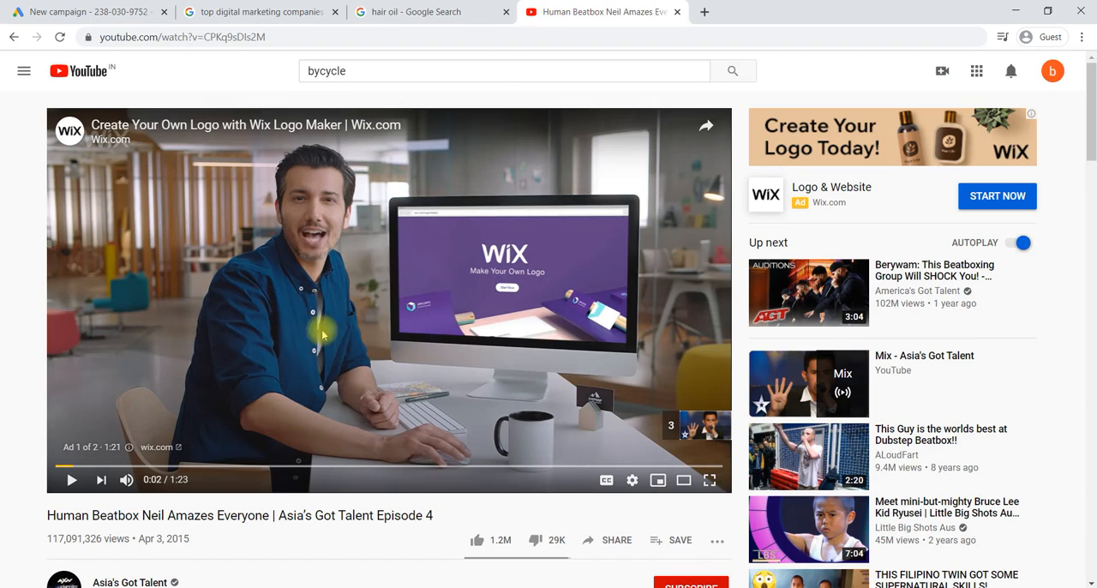
pyautogui.click(439, 321)
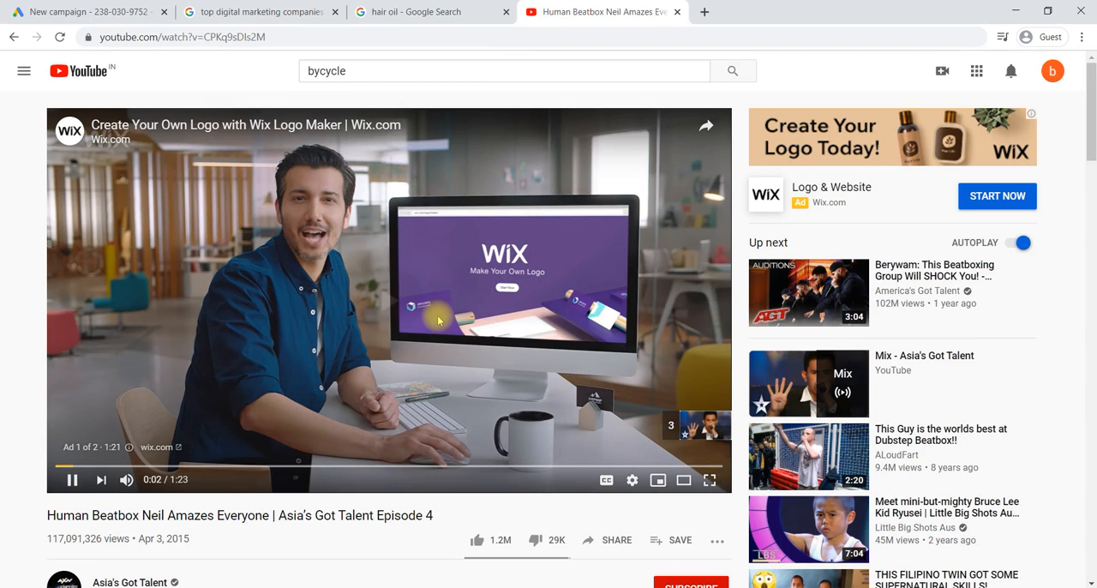
pyautogui.click(439, 321)
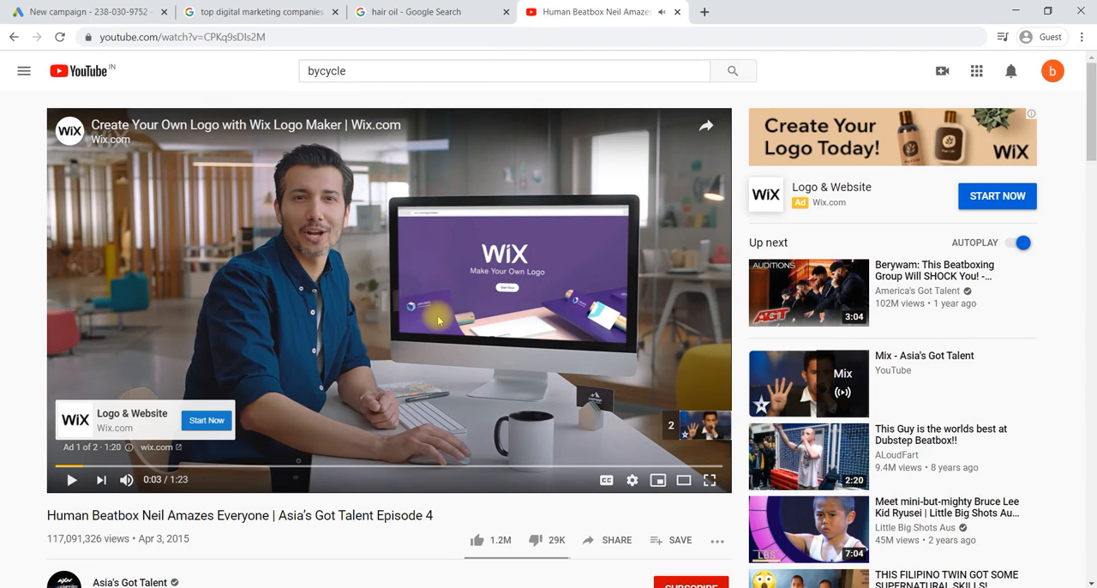
pyautogui.click(99, 11)
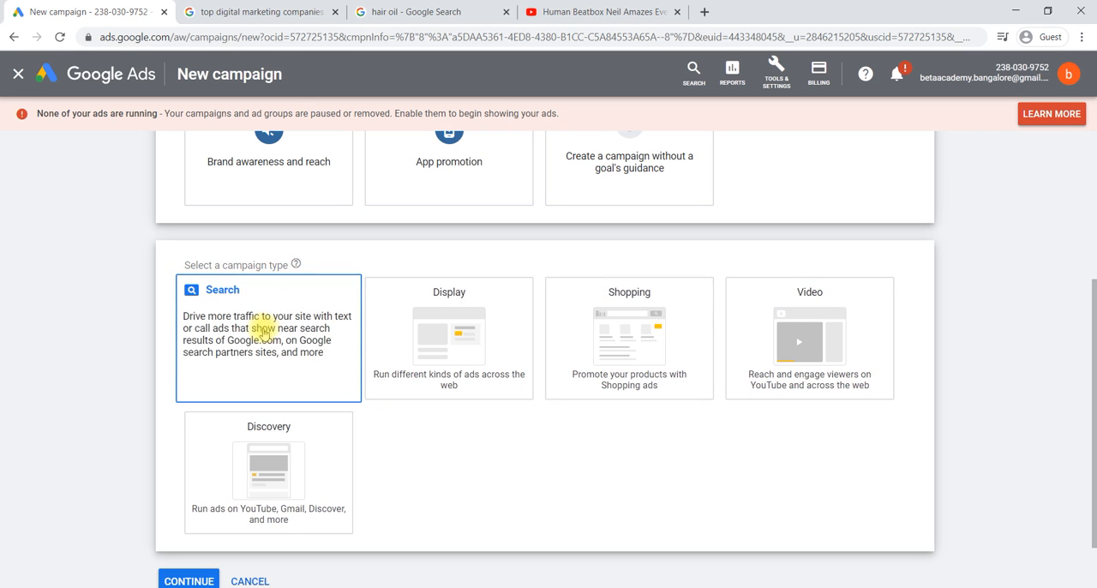
# Step: Choose Search as the campaign type and continue to the campaign settings, exiting the drafts guide
pyautogui.click(281, 328)
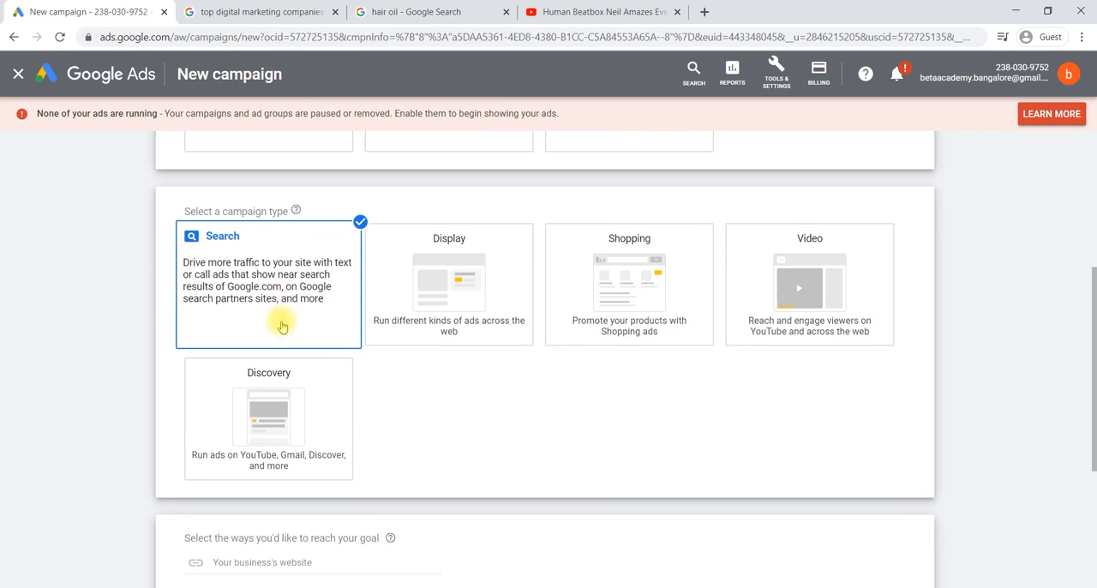
pyautogui.scroll(-2, 452, 355)
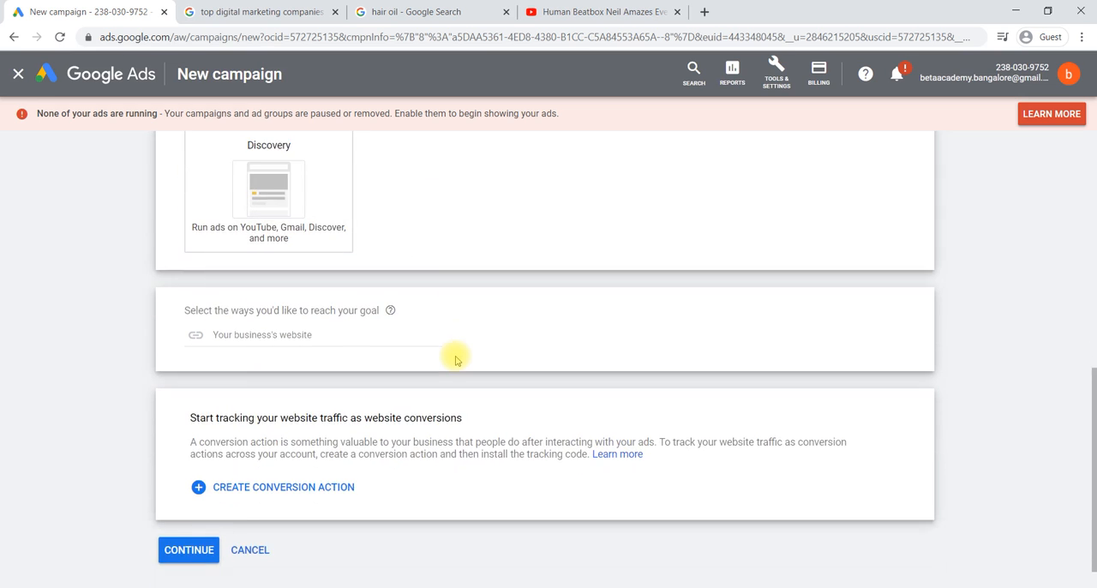
pyautogui.scroll(-1, 454, 359)
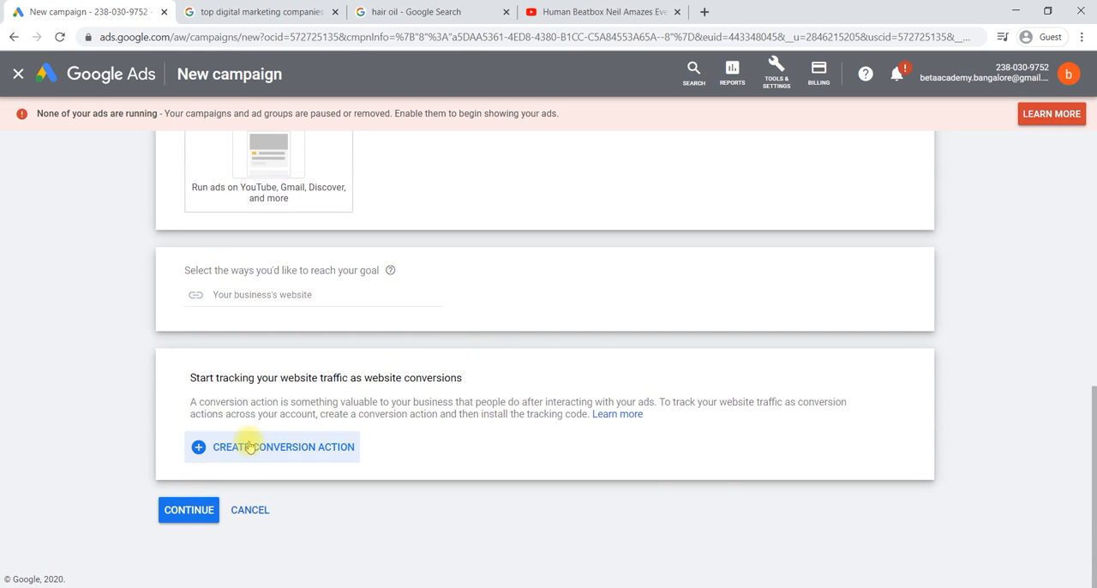
pyautogui.click(181, 515)
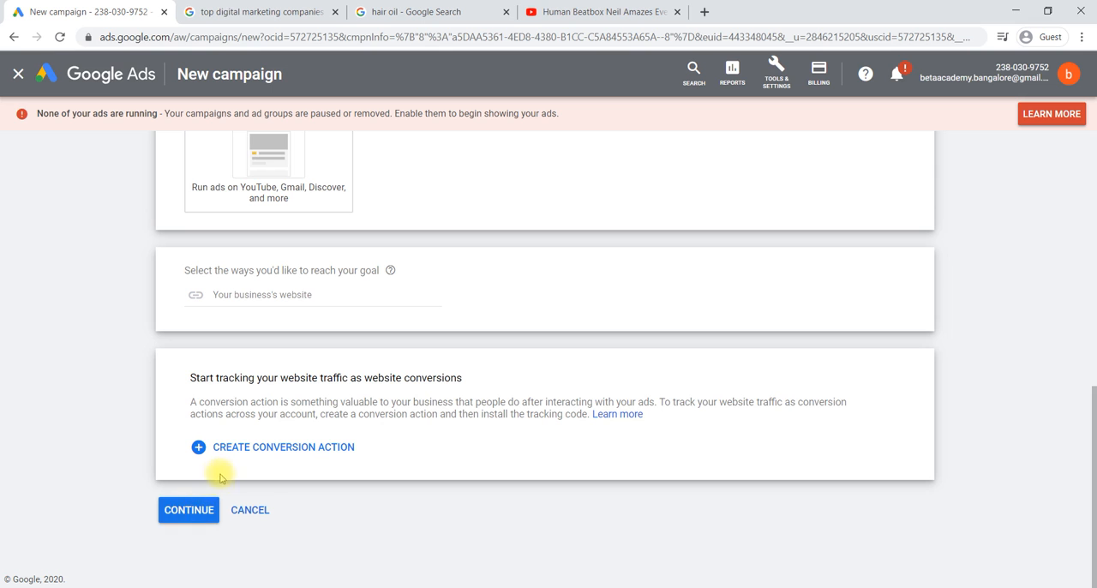
pyautogui.click(190, 511)
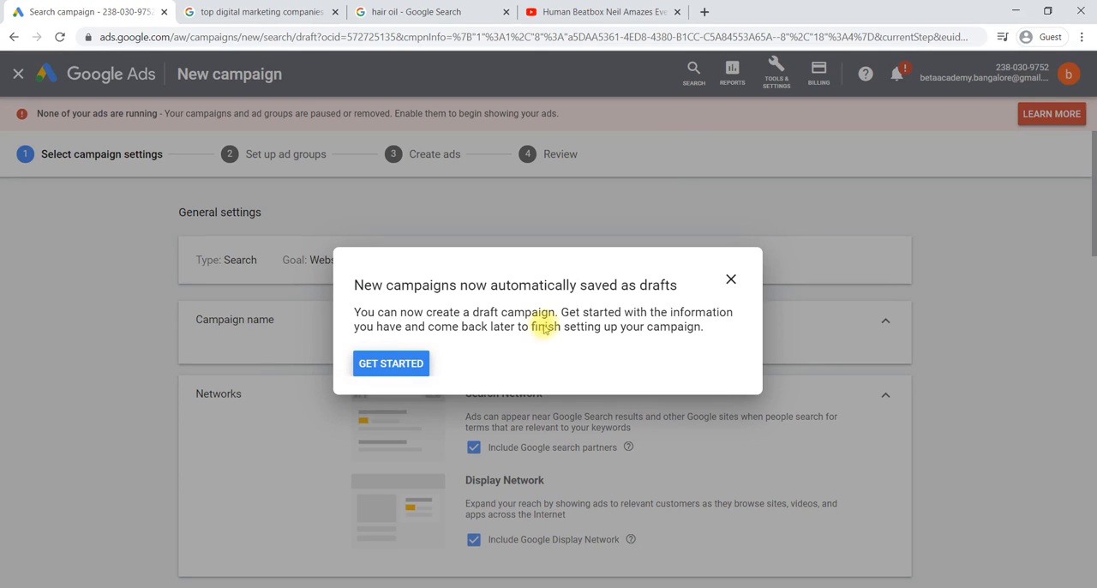
pyautogui.click(731, 281)
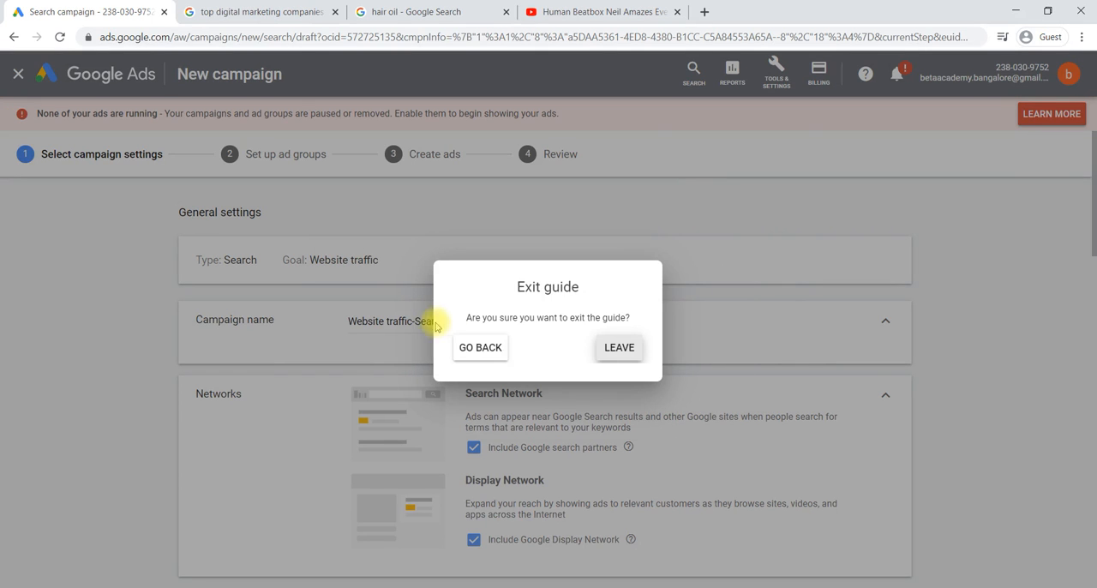
pyautogui.click(609, 349)
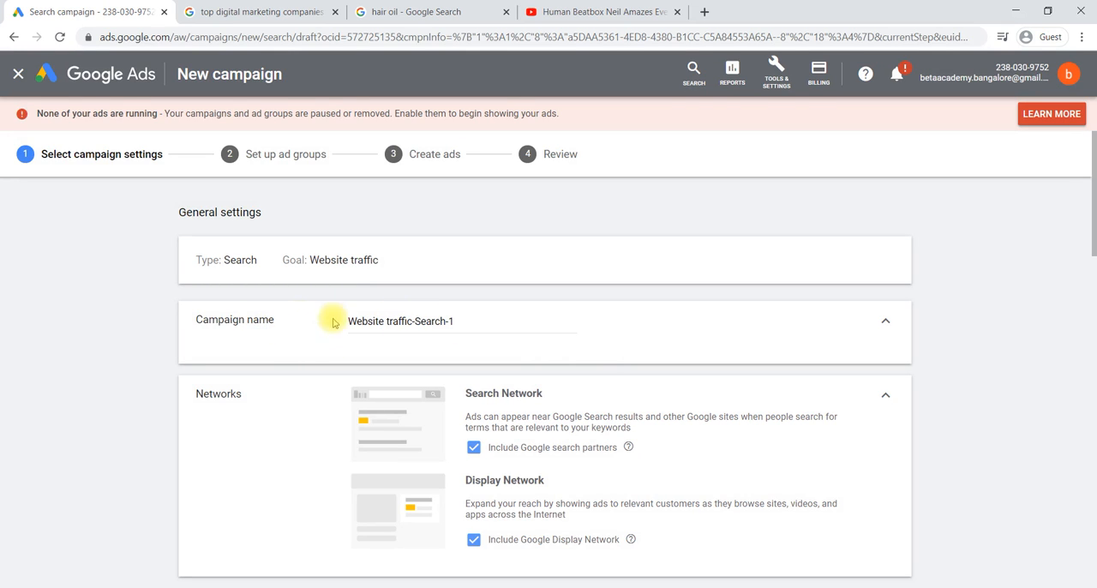
# Step: Rename the campaign as Website traffic Search
pyautogui.click(470, 323)
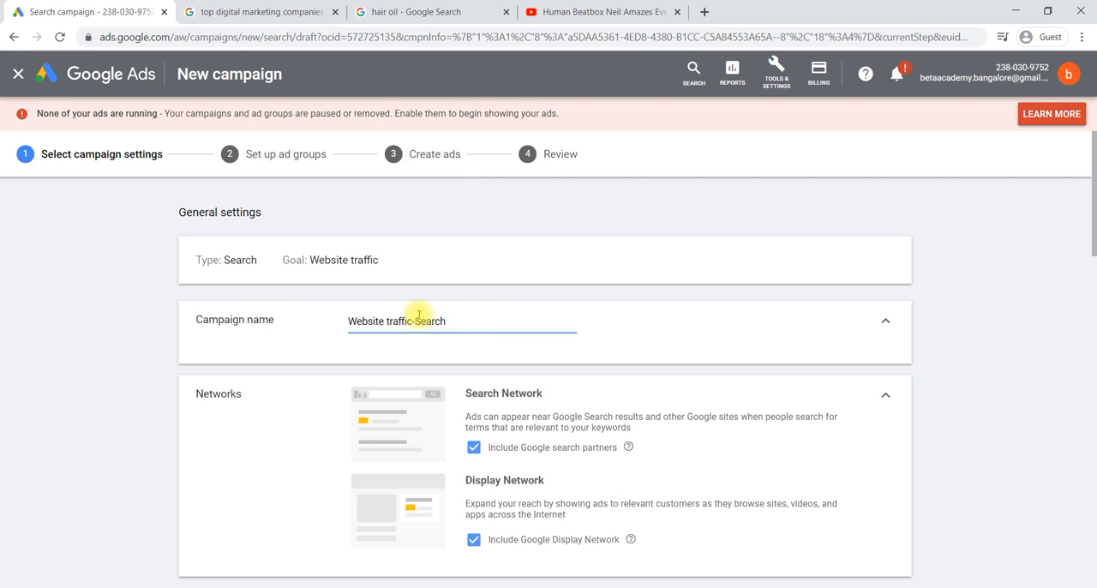
pyautogui.press('BackSpace')
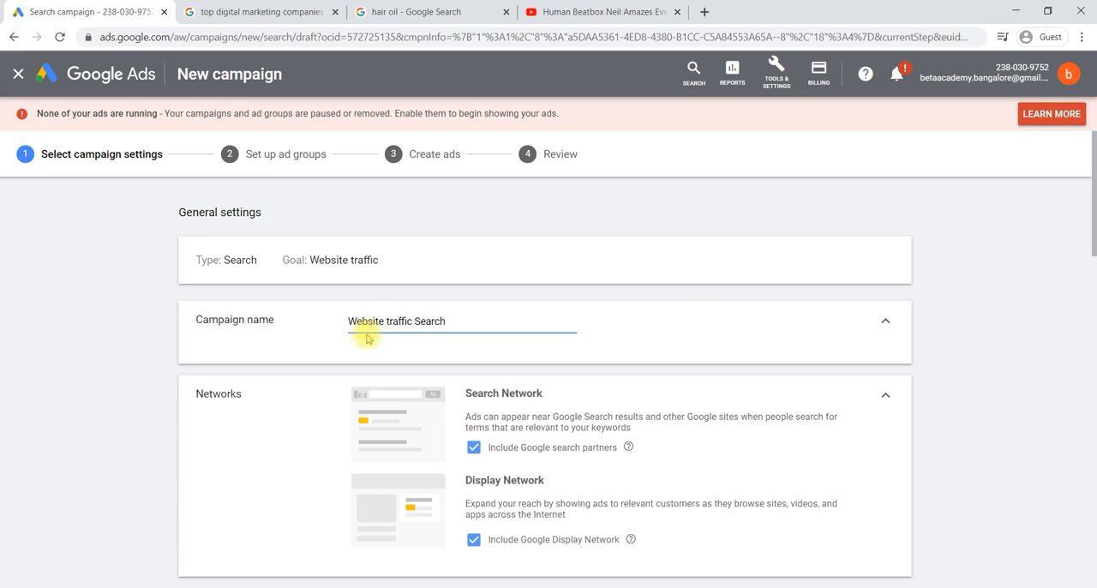
pyautogui.click(455, 324)
# Step: Expand the additional general settings and set the campaign's start date to Oct 1, 2020
pyautogui.scroll(-2, 454, 324)
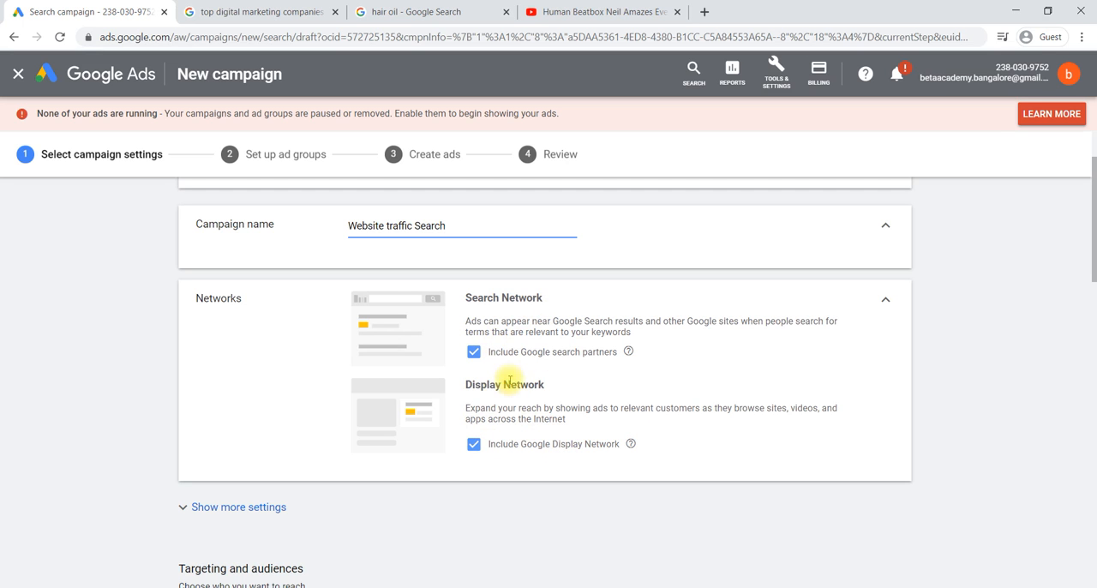
pyautogui.scroll(-2, 562, 385)
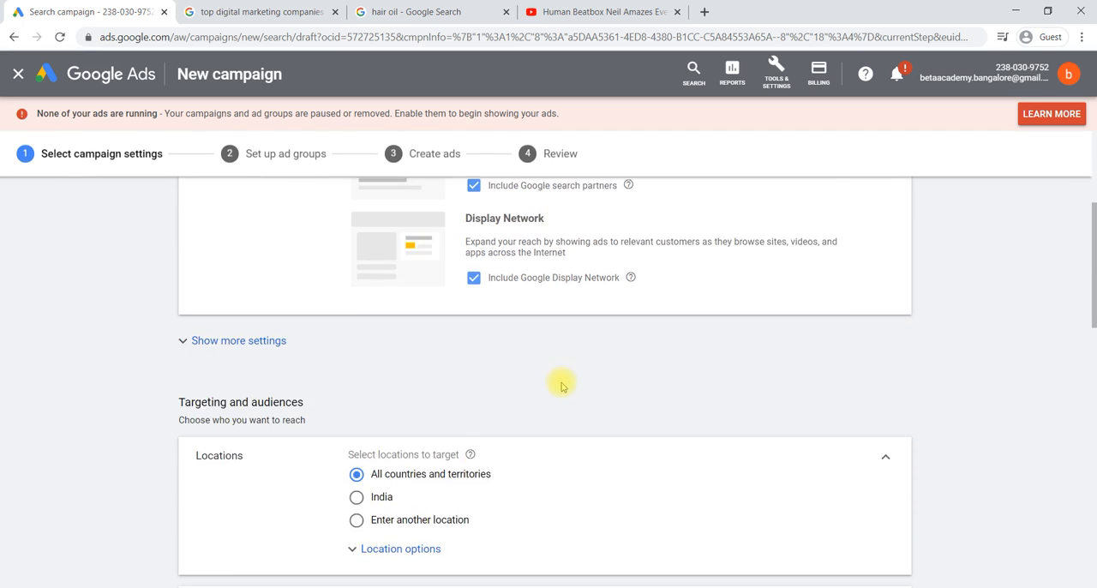
pyautogui.click(182, 343)
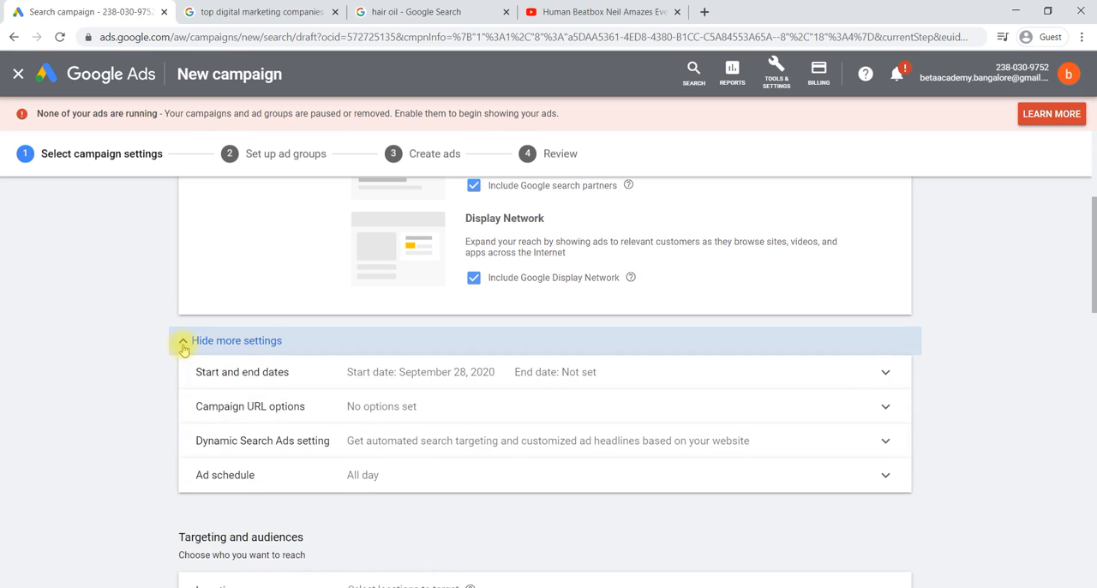
pyautogui.click(297, 378)
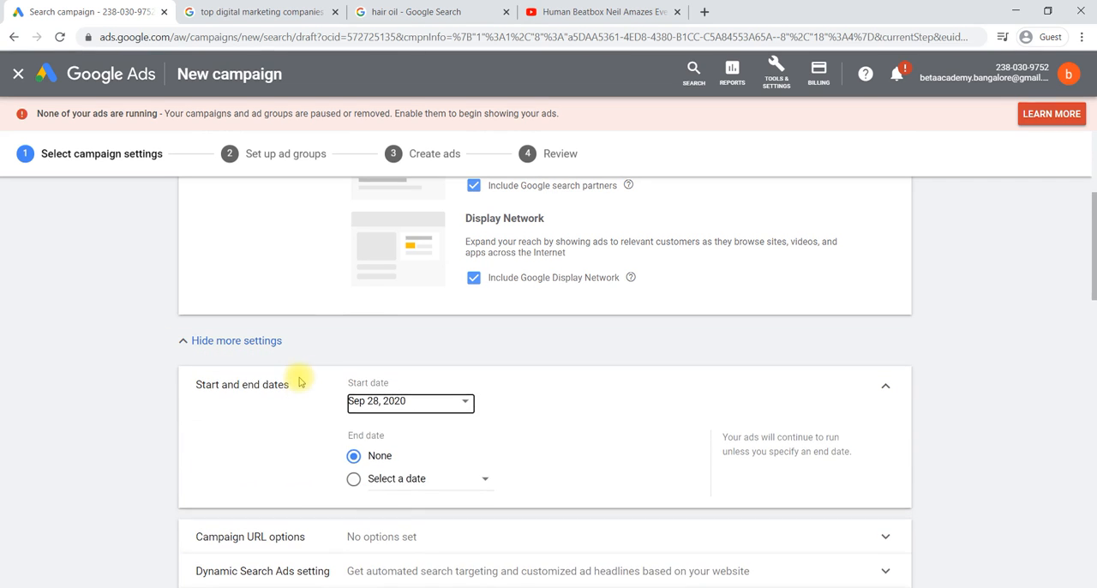
pyautogui.click(467, 403)
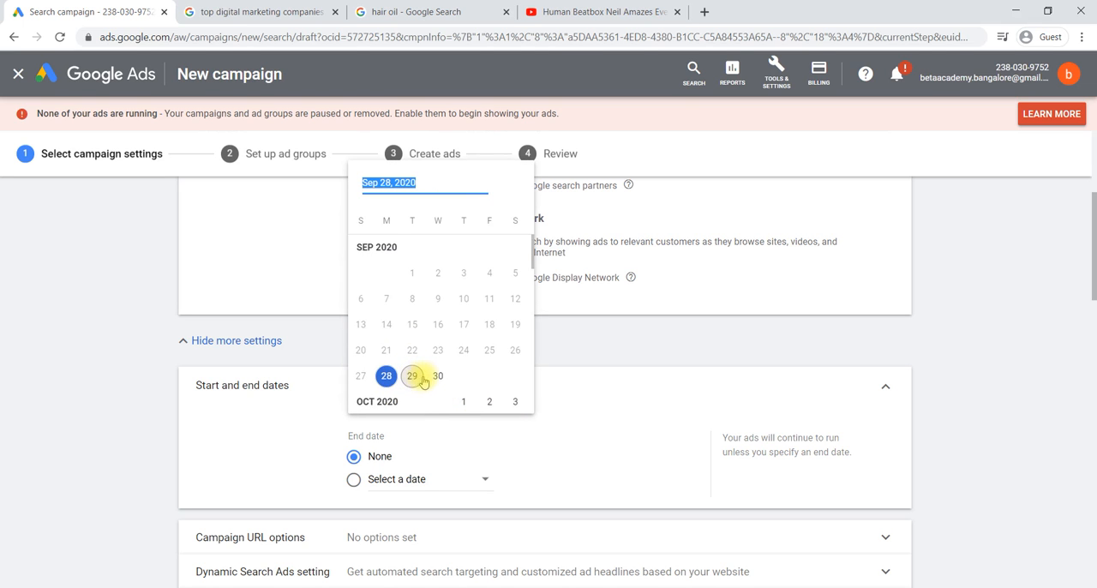
pyautogui.click(438, 376)
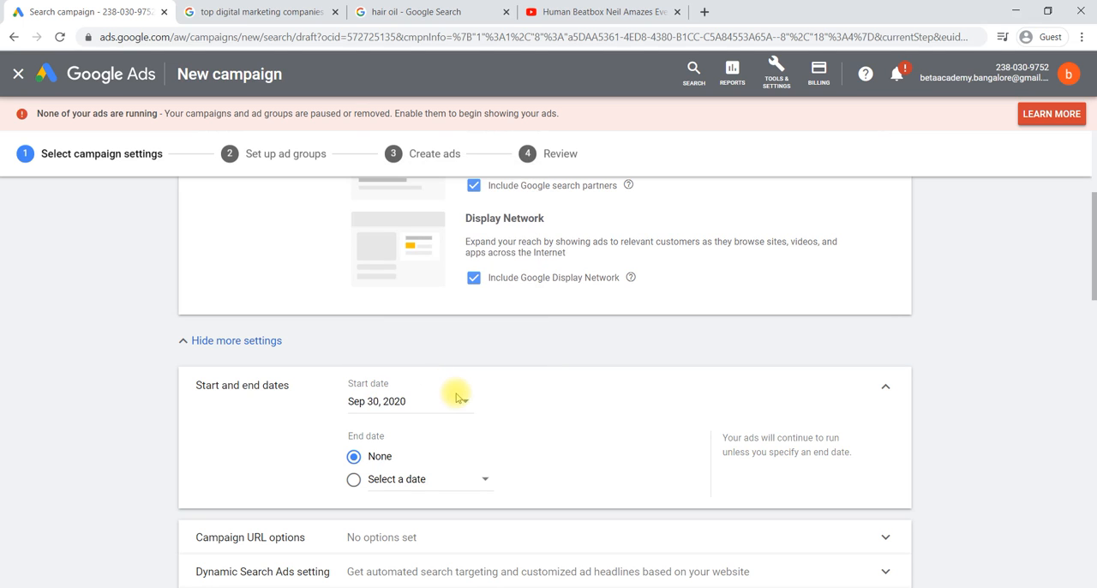
pyautogui.click(465, 403)
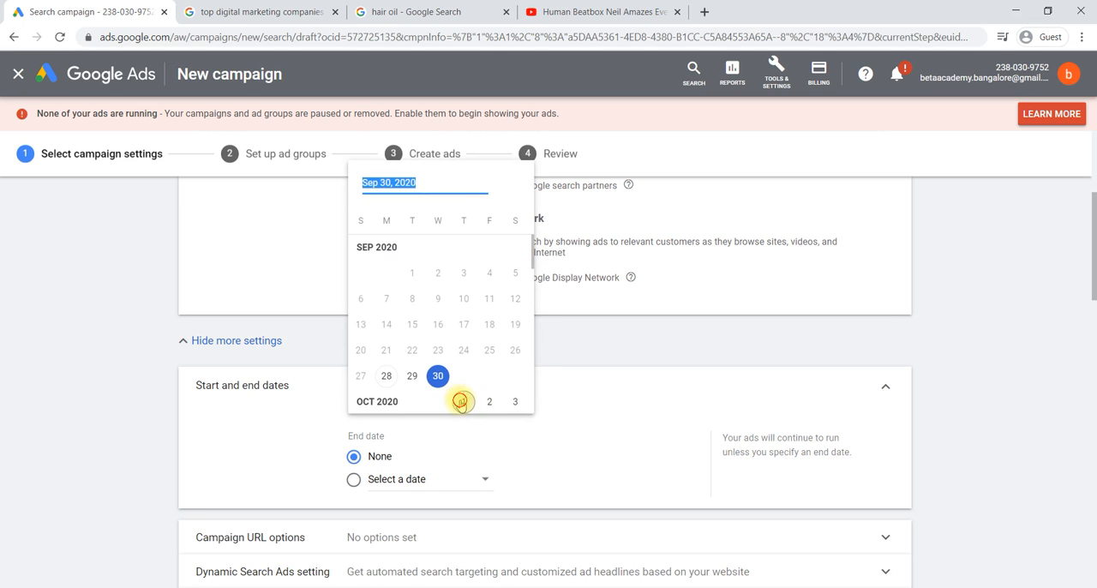
pyautogui.click(461, 401)
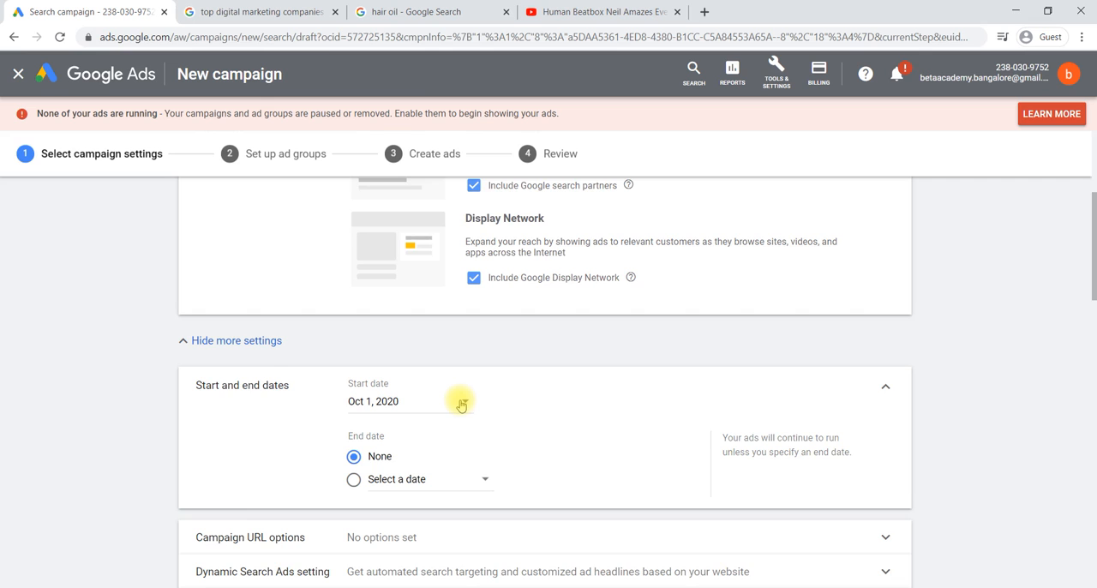
# Step: Set the campaign's end date to Oct 10, 2020
pyautogui.scroll(-1, 460, 404)
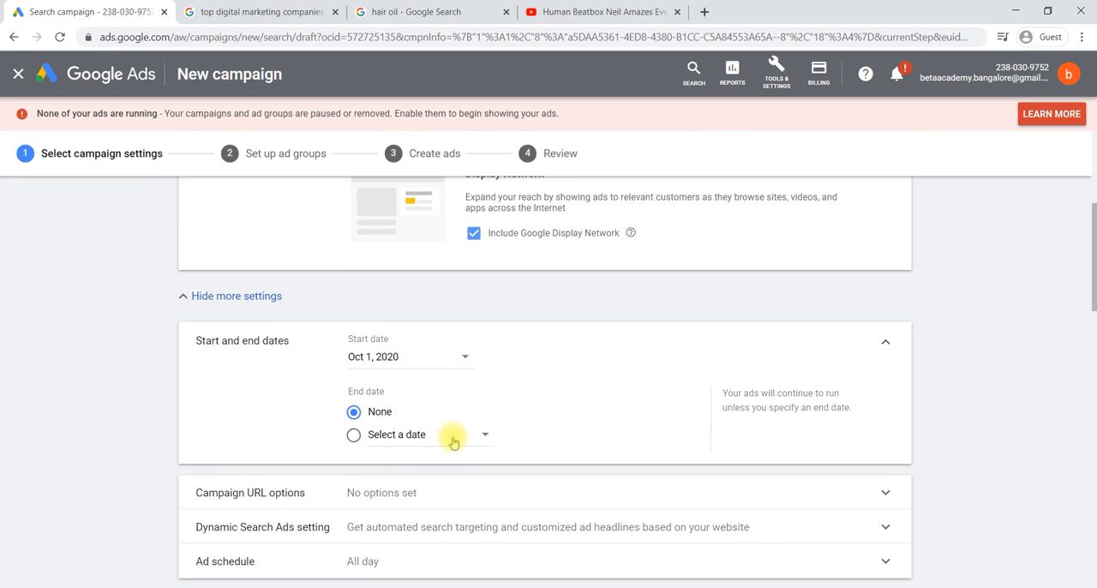
pyautogui.click(453, 437)
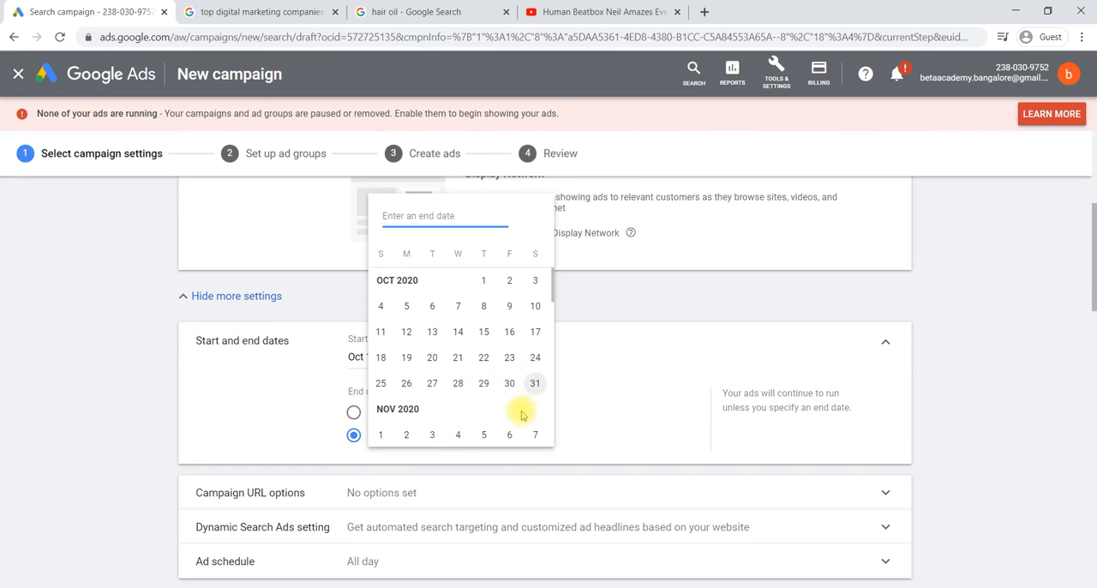
pyautogui.click(533, 307)
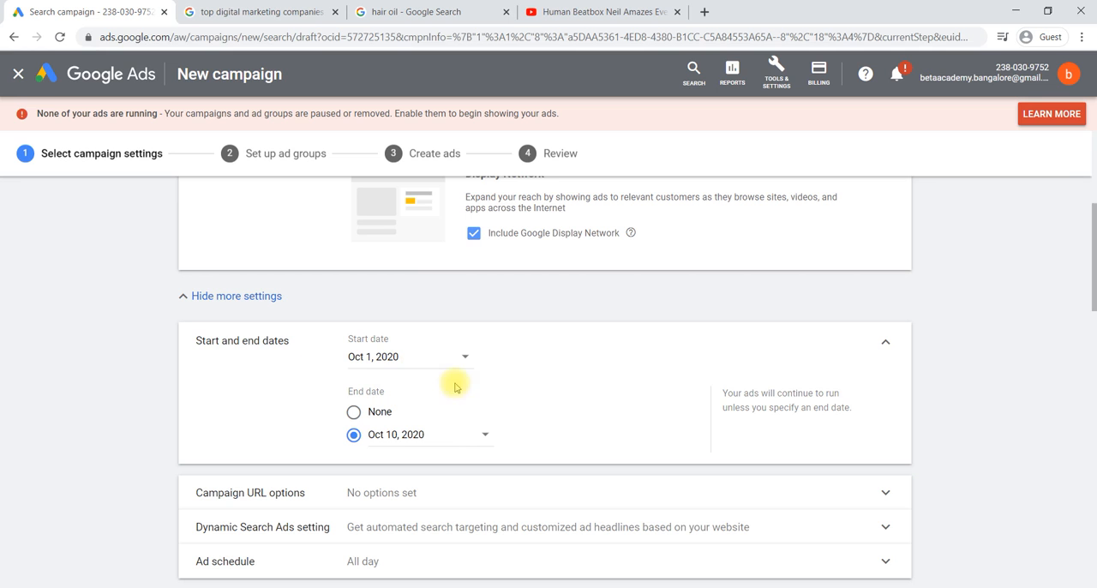
pyautogui.scroll(-1, 454, 410)
pyautogui.scroll(-1, 455, 412)
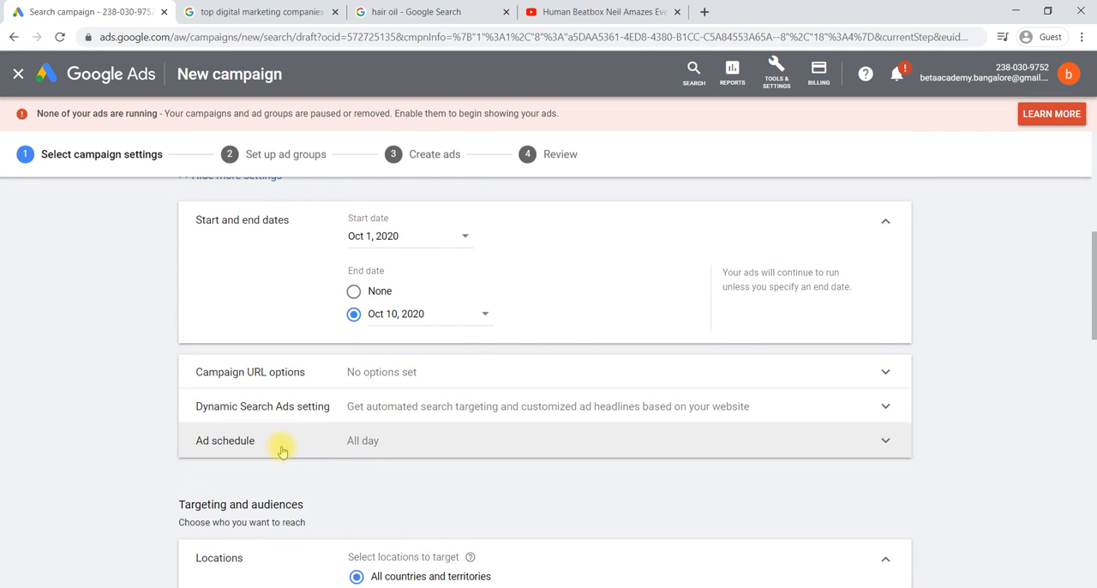
# Step: Expand the ad schedule and set it to Mondays - Fridays with a start time of 16:00
pyautogui.click(411, 445)
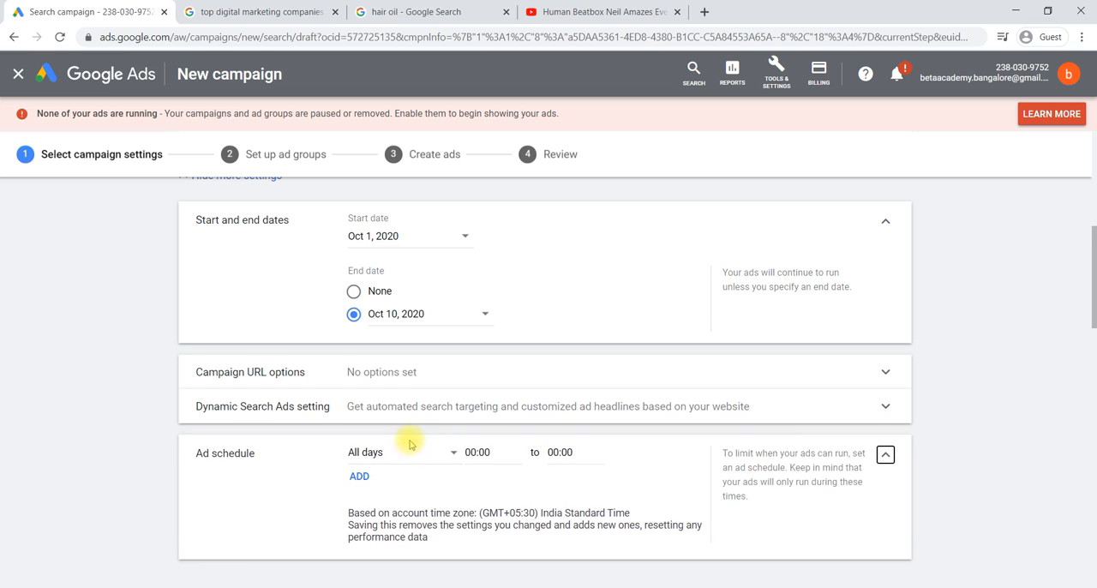
pyautogui.scroll(-1, 412, 442)
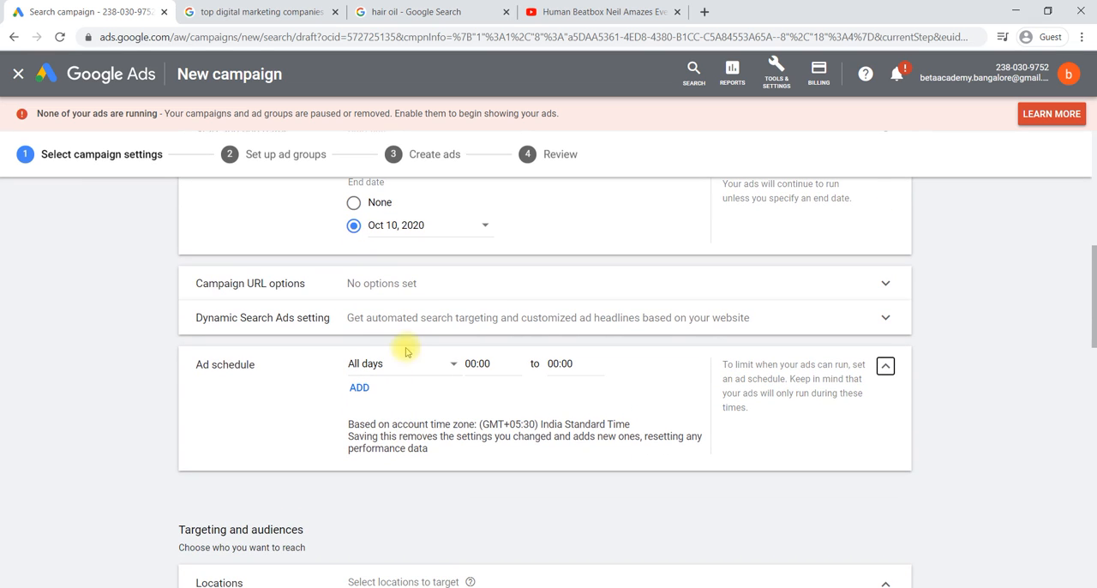
pyautogui.click(454, 367)
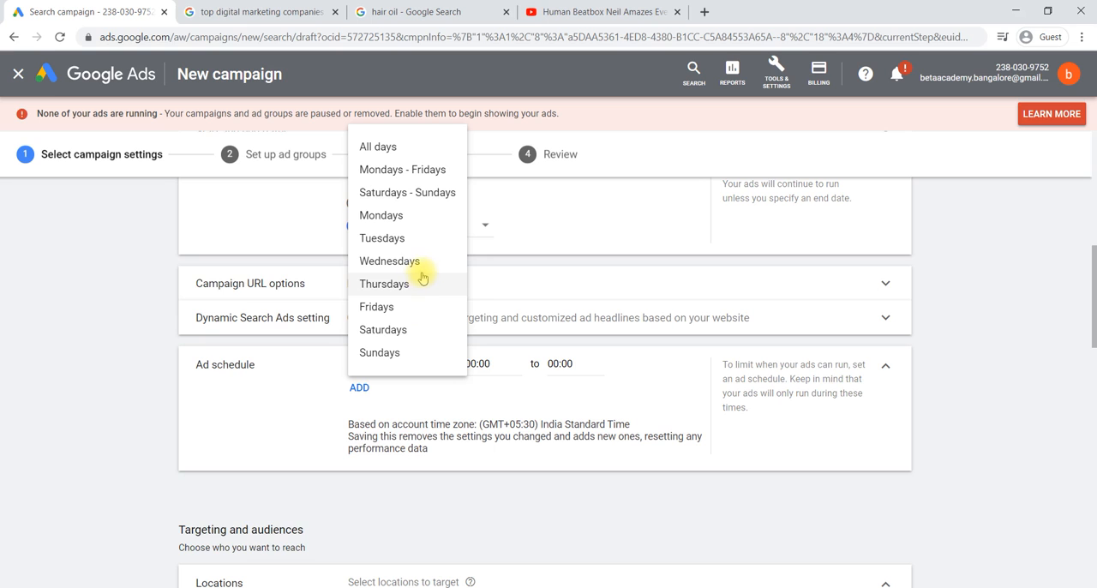
pyautogui.click(413, 172)
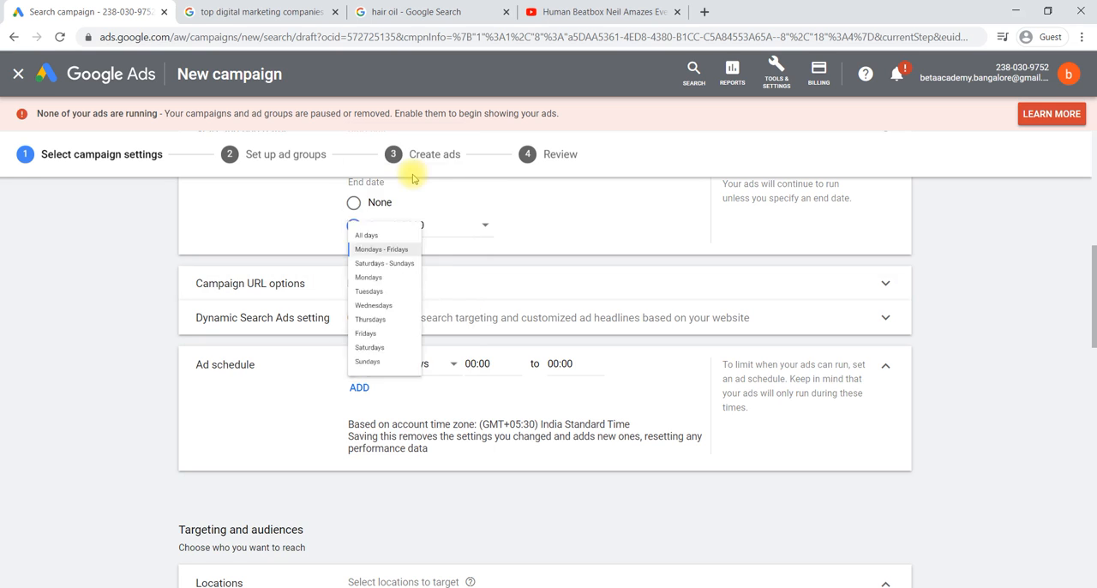
pyautogui.click(491, 363)
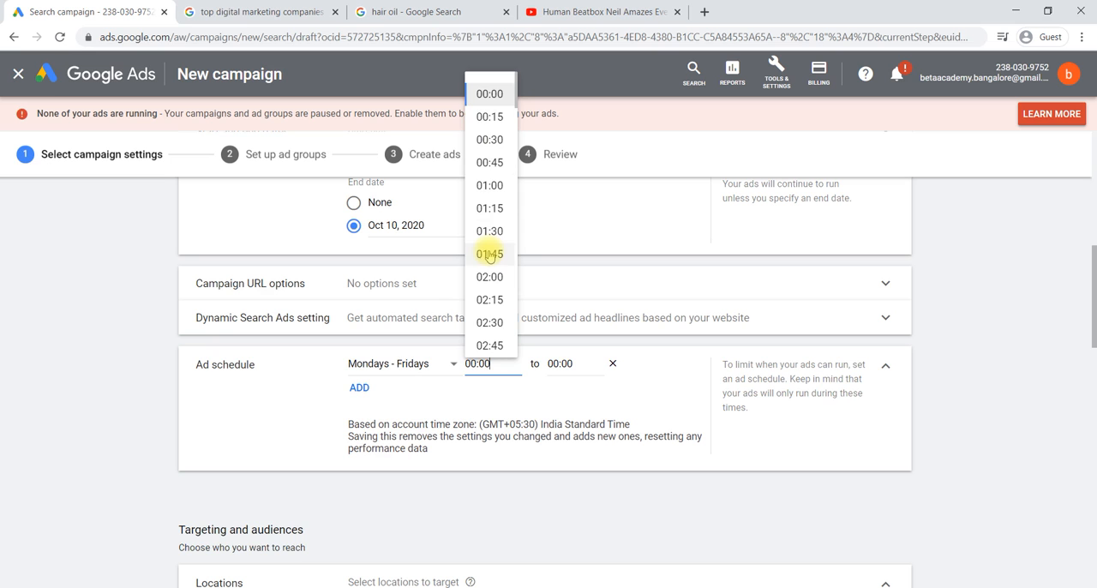
pyautogui.scroll(-1, 489, 255)
pyautogui.scroll(-1, 490, 255)
pyautogui.scroll(-12, 490, 254)
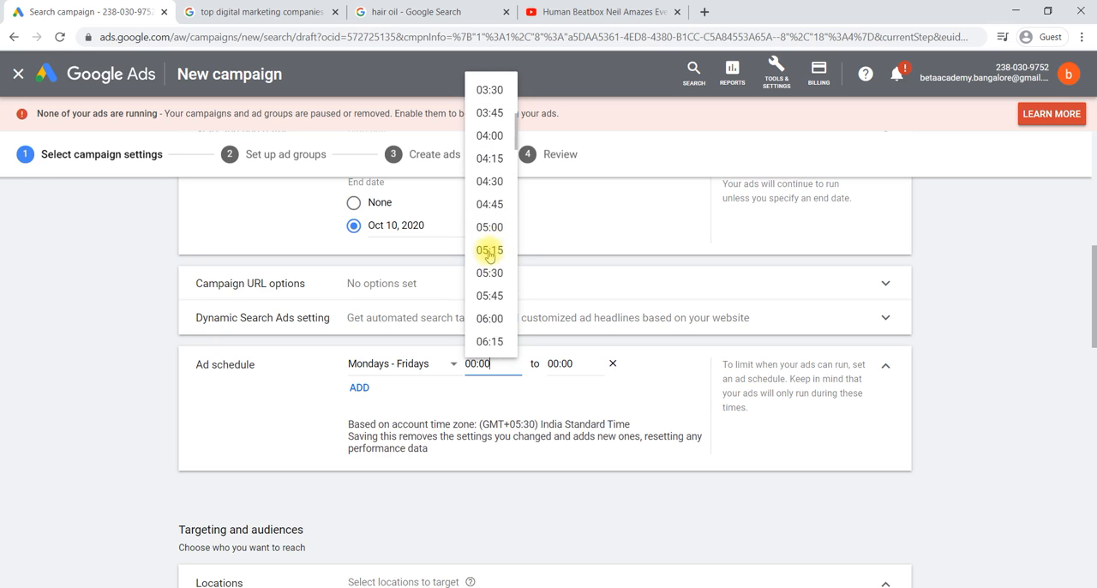
pyautogui.scroll(-3, 489, 255)
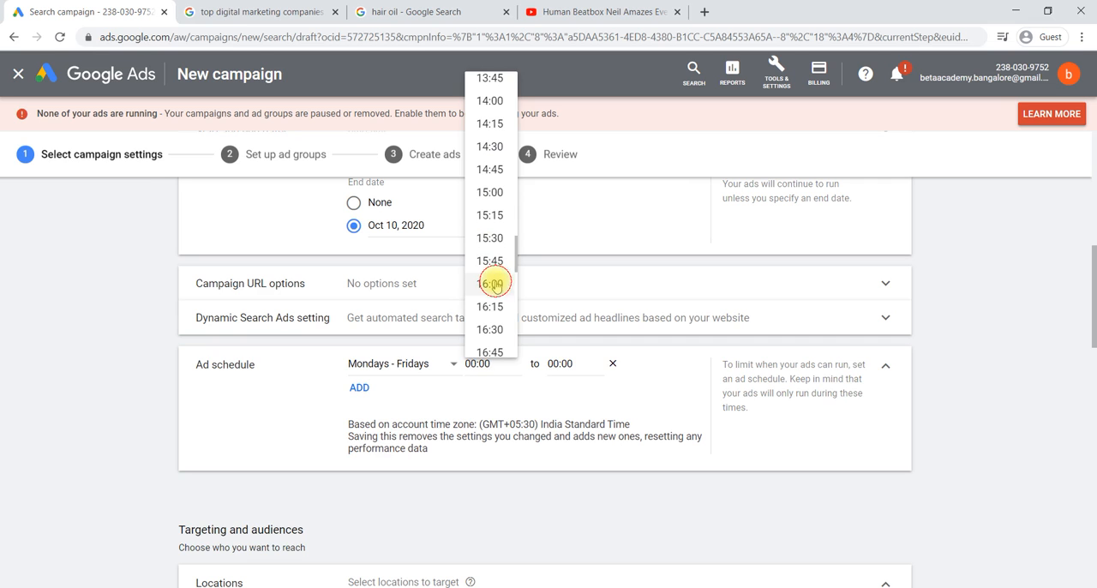
pyautogui.click(492, 284)
# Step: Set the end time of the Mondays - Fridays ad schedule to 22:00
pyautogui.click(565, 363)
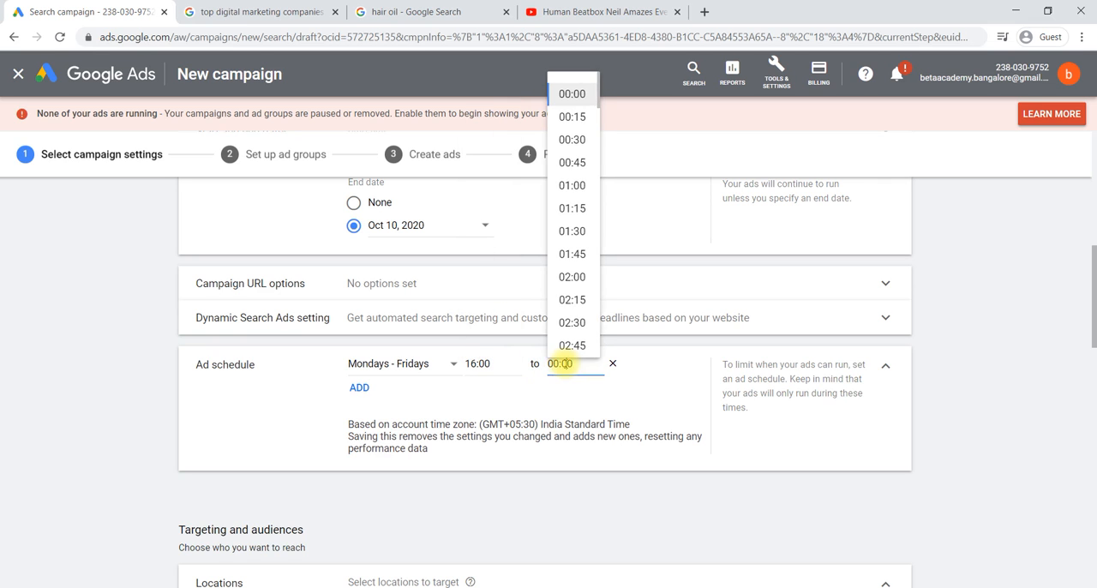
pyautogui.click(603, 262)
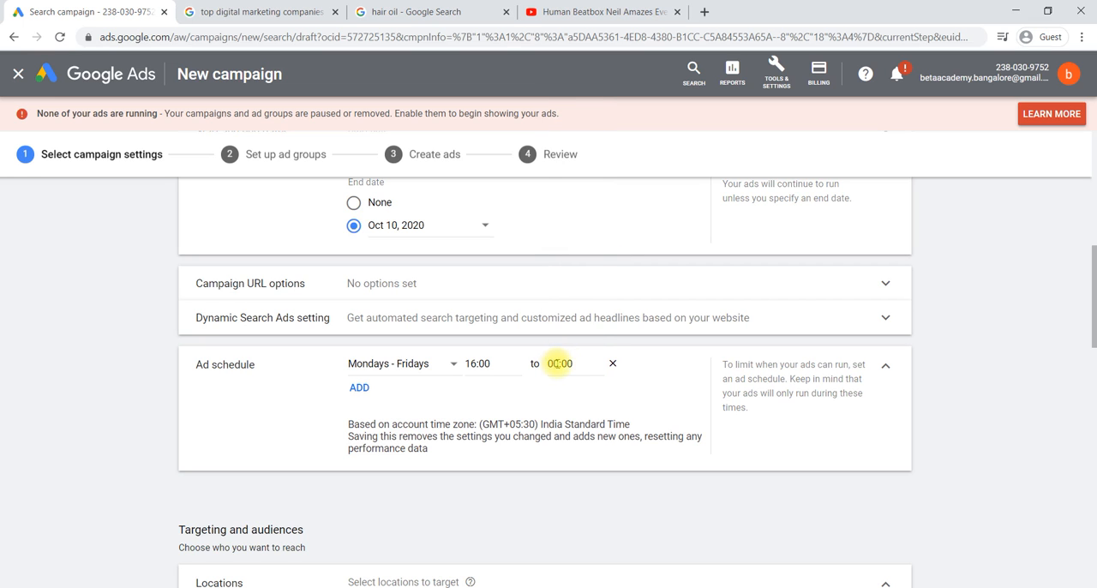
pyautogui.click(558, 363)
pyautogui.scroll(-3, 566, 302)
pyautogui.scroll(-11, 577, 306)
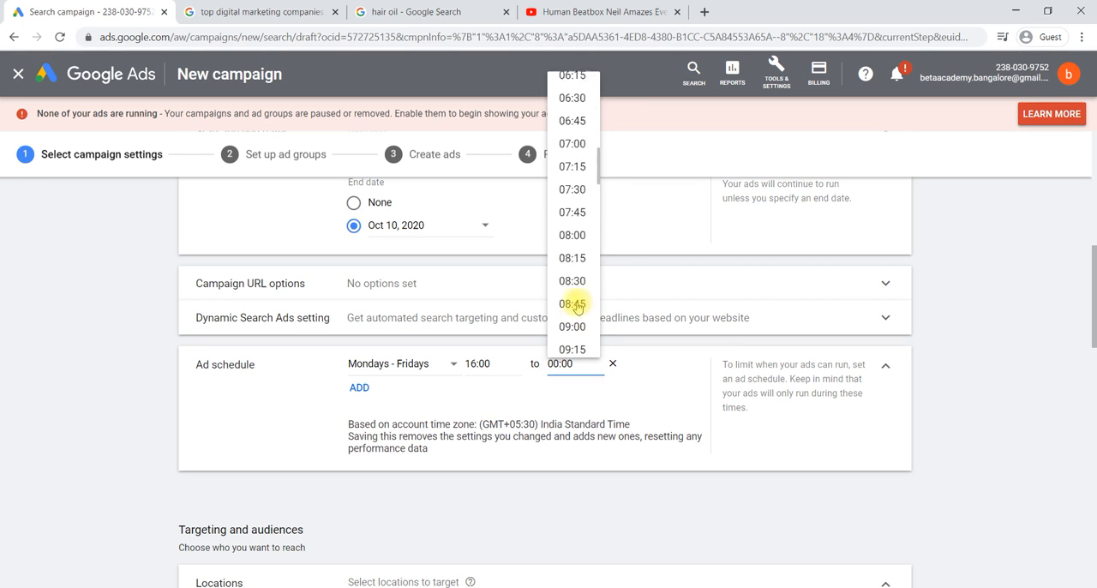
pyautogui.scroll(-2, 577, 306)
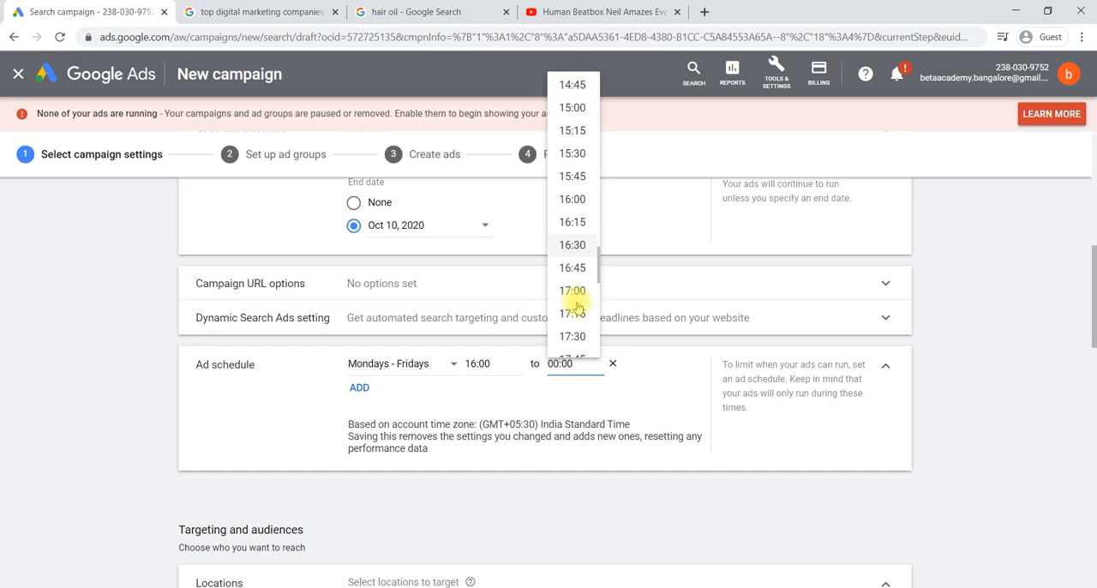
pyautogui.scroll(-4, 577, 307)
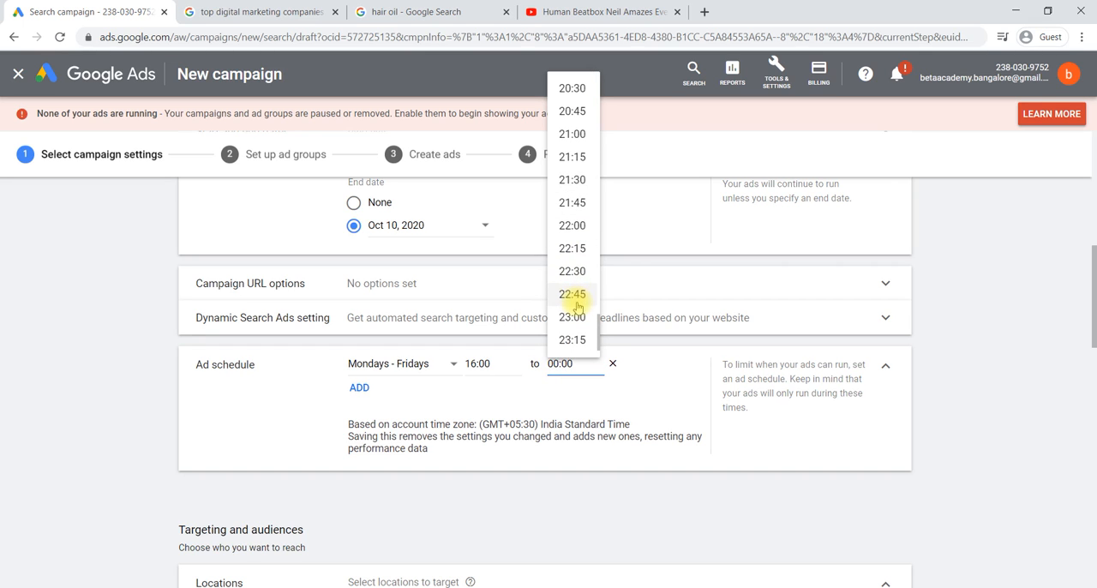
pyautogui.click(574, 225)
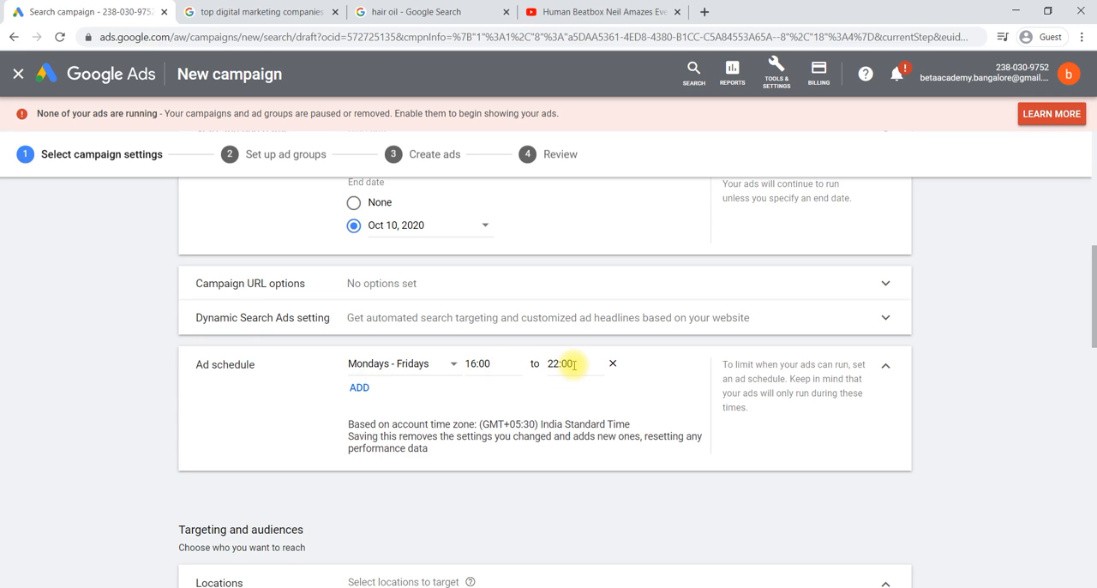
# Step: Add a second ad schedule row for Saturdays - Sundays with a start time of 08:00
pyautogui.click(357, 390)
pyautogui.click(399, 369)
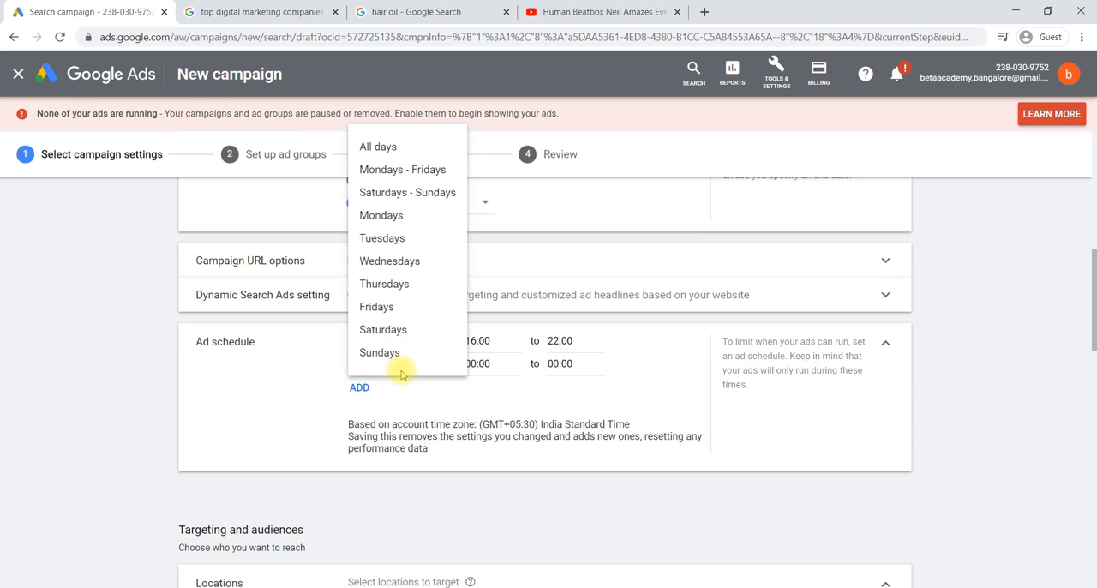
pyautogui.click(416, 194)
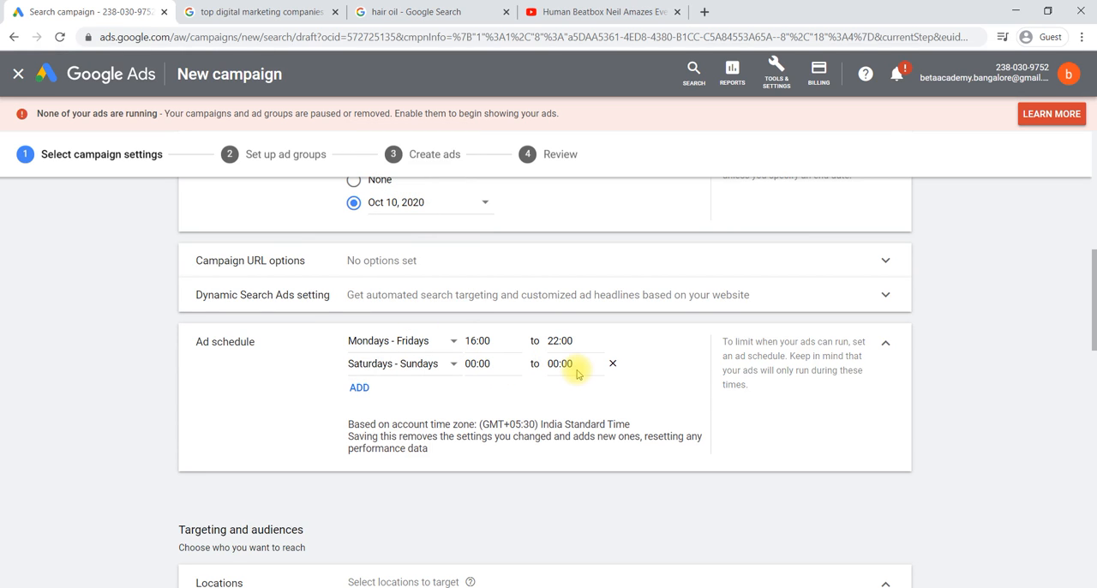
pyautogui.click(486, 364)
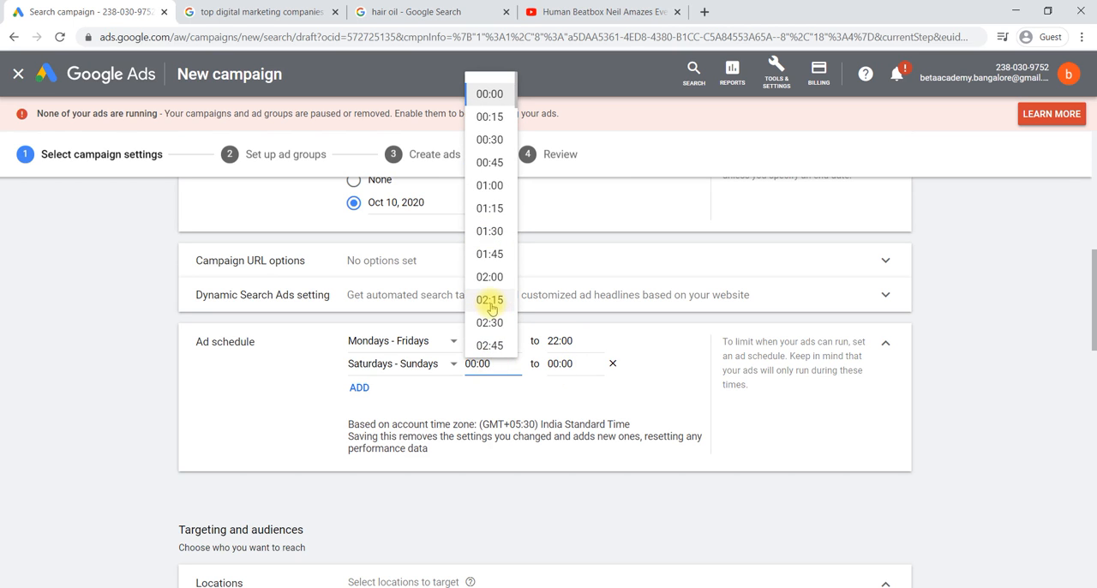
pyautogui.scroll(-4, 490, 309)
pyautogui.scroll(-3, 491, 307)
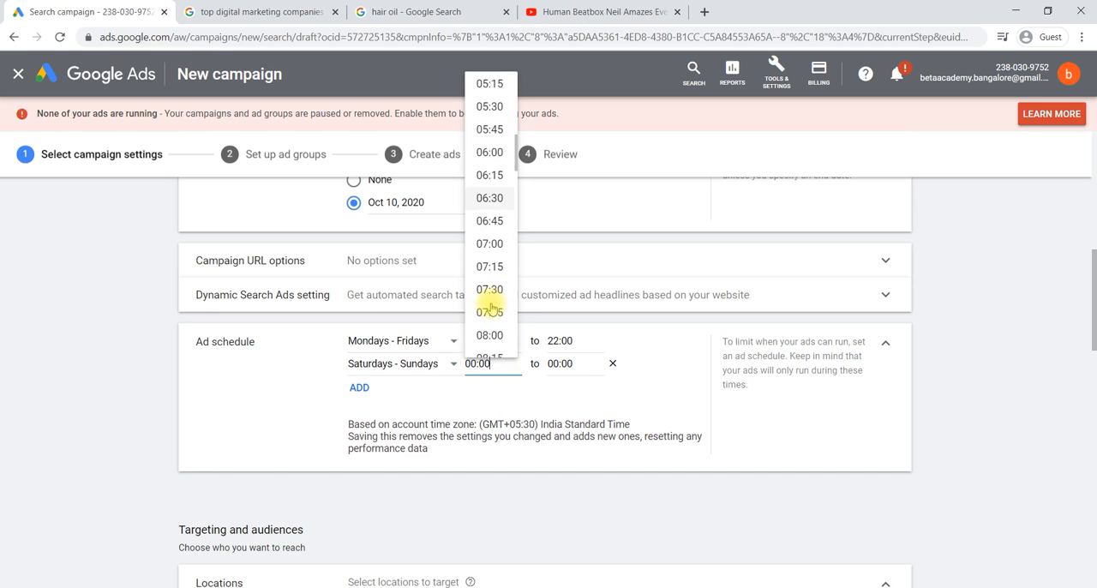
pyautogui.scroll(-1, 491, 308)
pyautogui.click(494, 302)
# Step: Set the end time of the Saturdays - Sundays ad schedule to 20:00
pyautogui.click(573, 364)
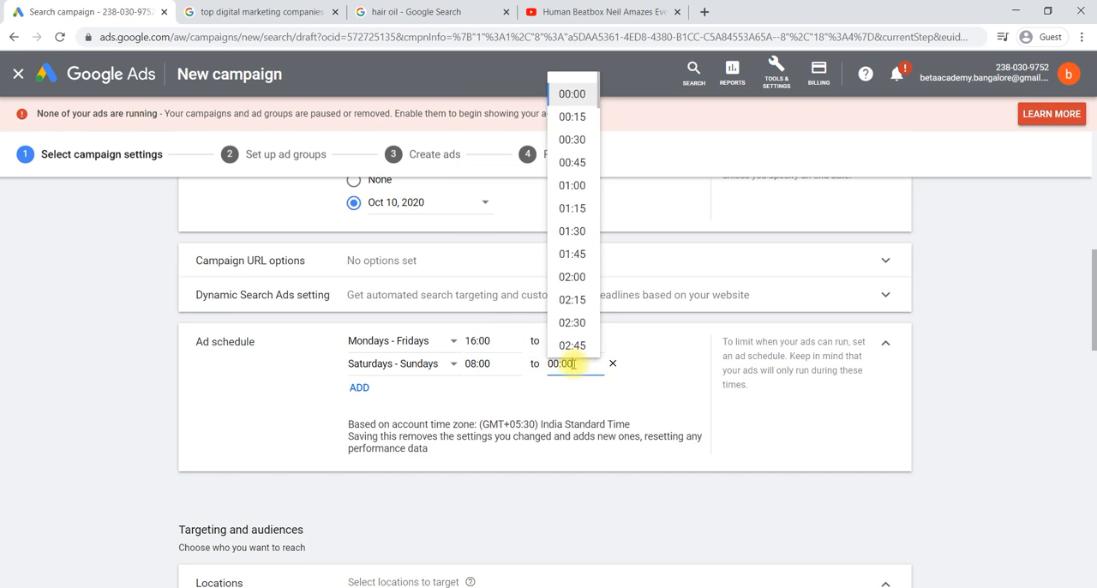
pyautogui.scroll(-15, 589, 285)
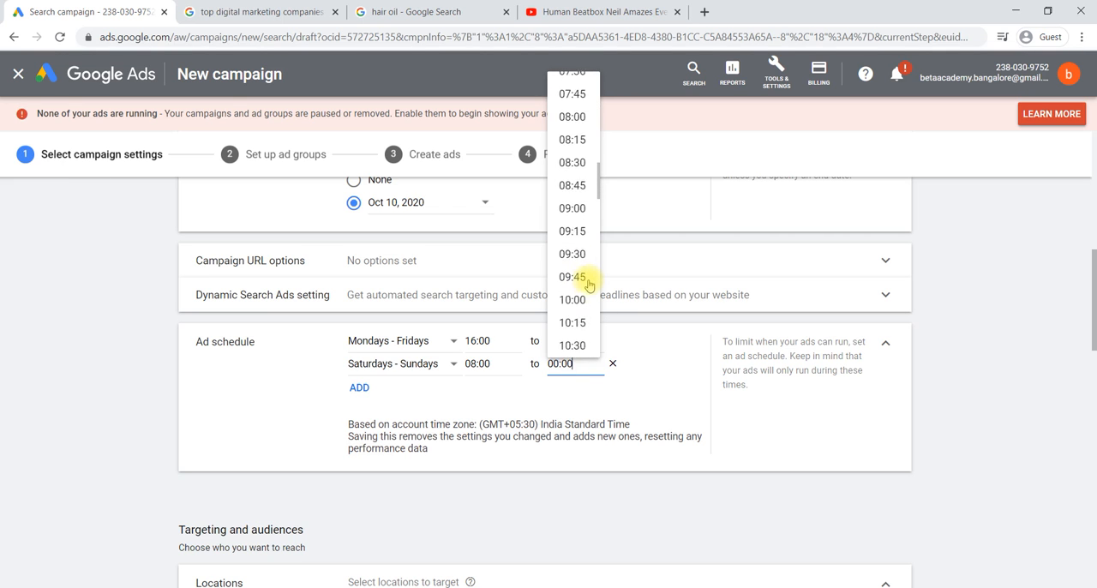
pyautogui.scroll(-4, 589, 285)
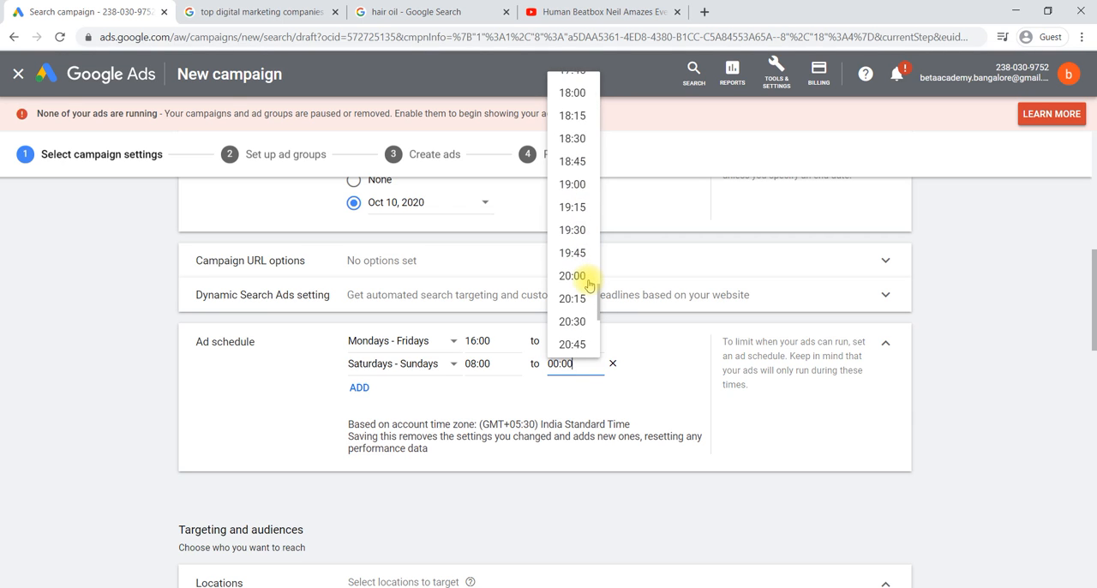
pyautogui.click(573, 275)
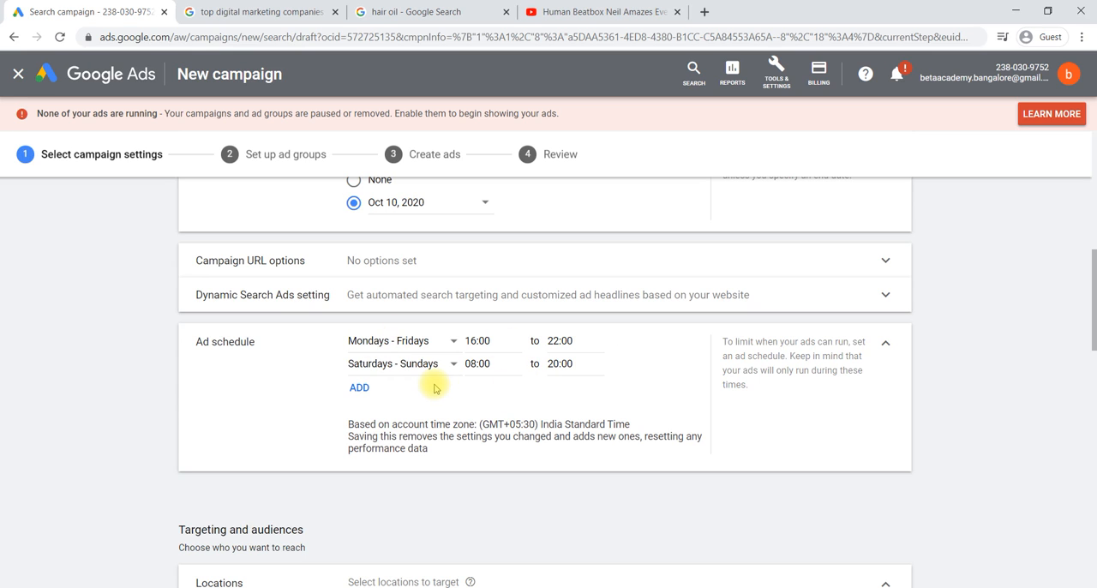
# Step: Try the location targeting choices in turn: another location, India, and all countries and territories
pyautogui.scroll(2, 433, 388)
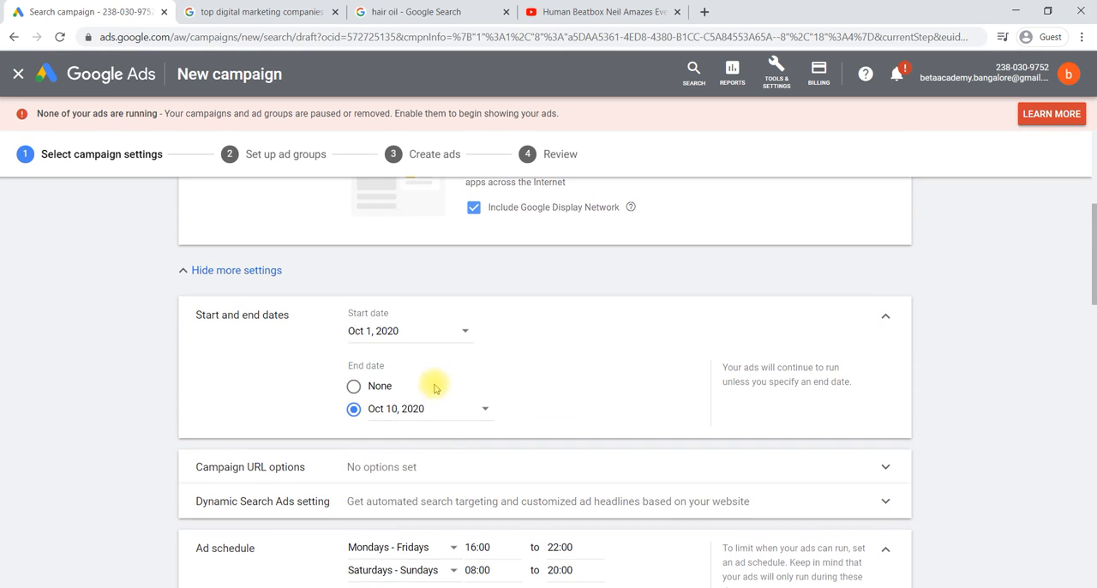
pyautogui.scroll(-4, 467, 402)
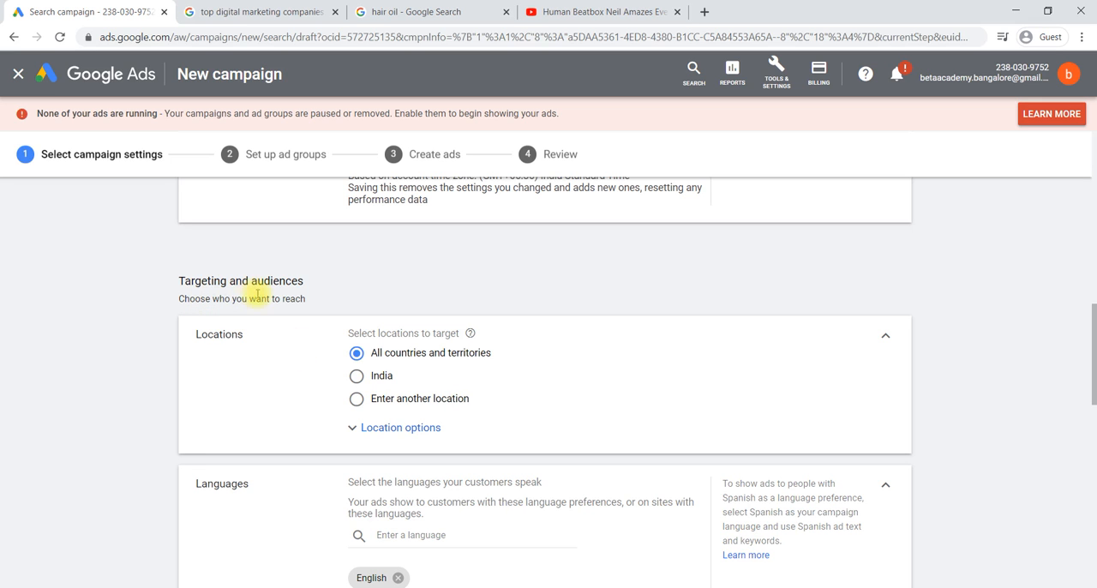
pyautogui.scroll(-1, 323, 297)
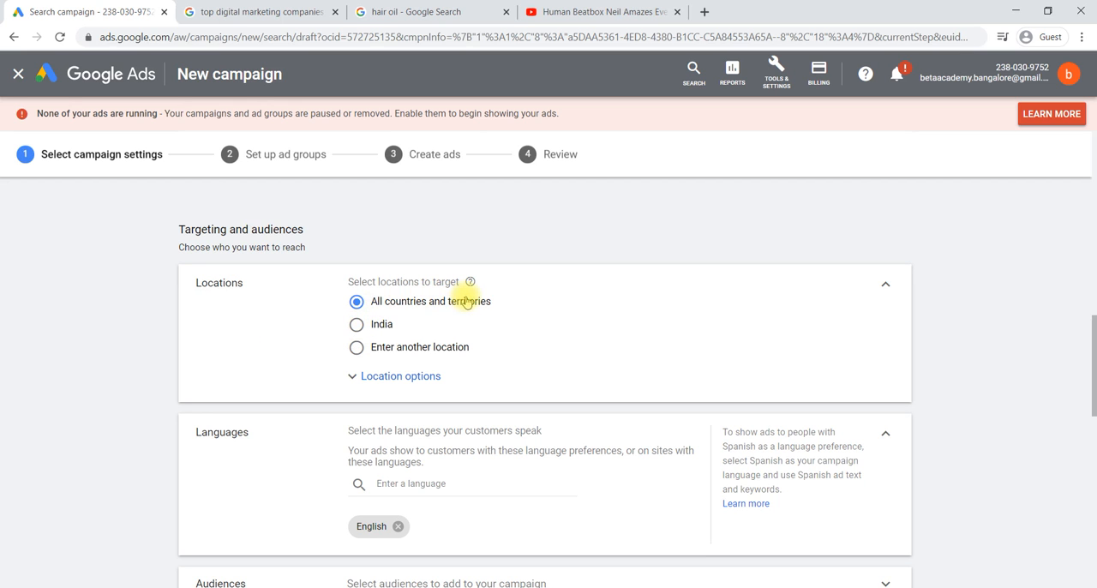
pyautogui.click(356, 348)
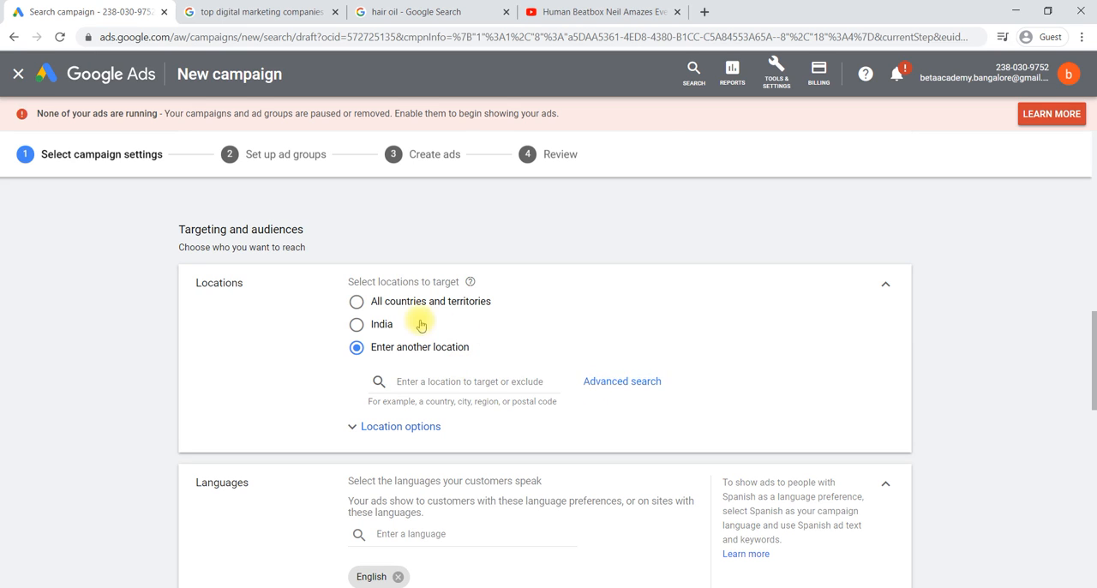
pyautogui.click(373, 331)
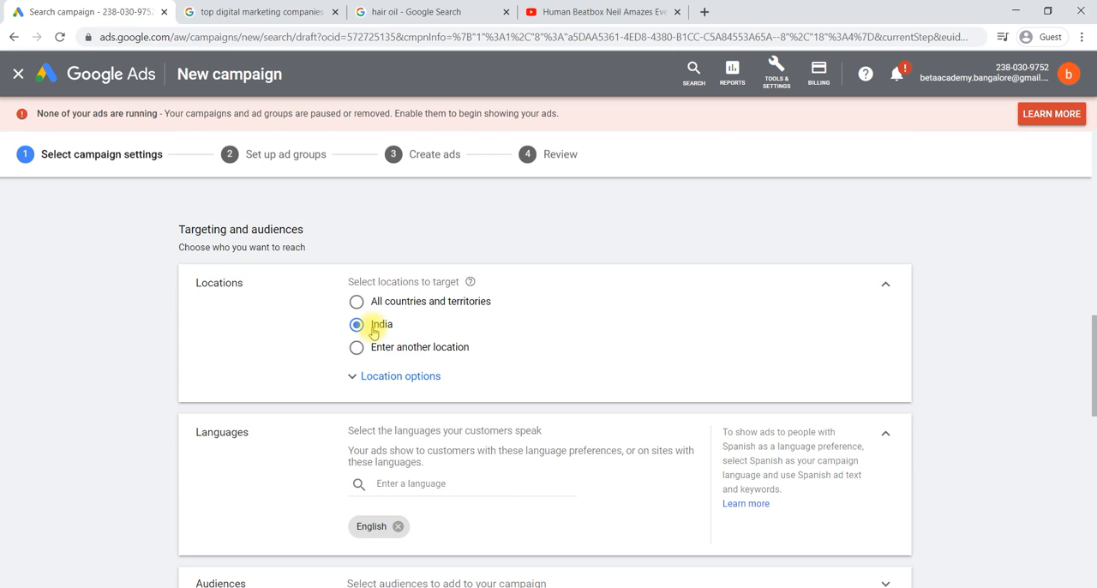
pyautogui.click(382, 308)
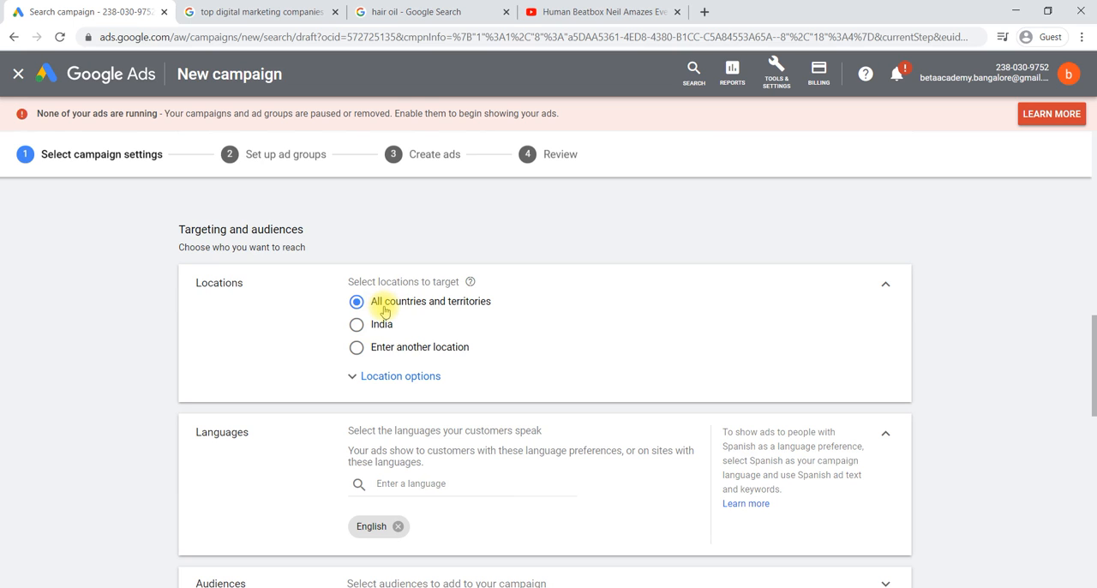
# Step: Choose to enter another location and use the advanced search to target the city of Hyderabad, Telangana, India
pyautogui.click(367, 354)
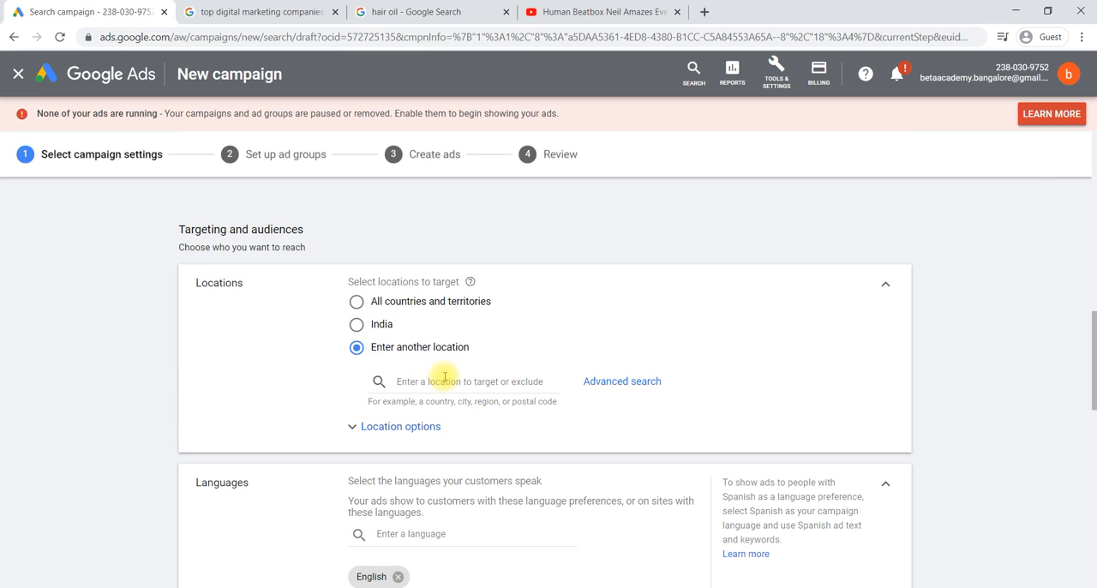
pyautogui.click(622, 383)
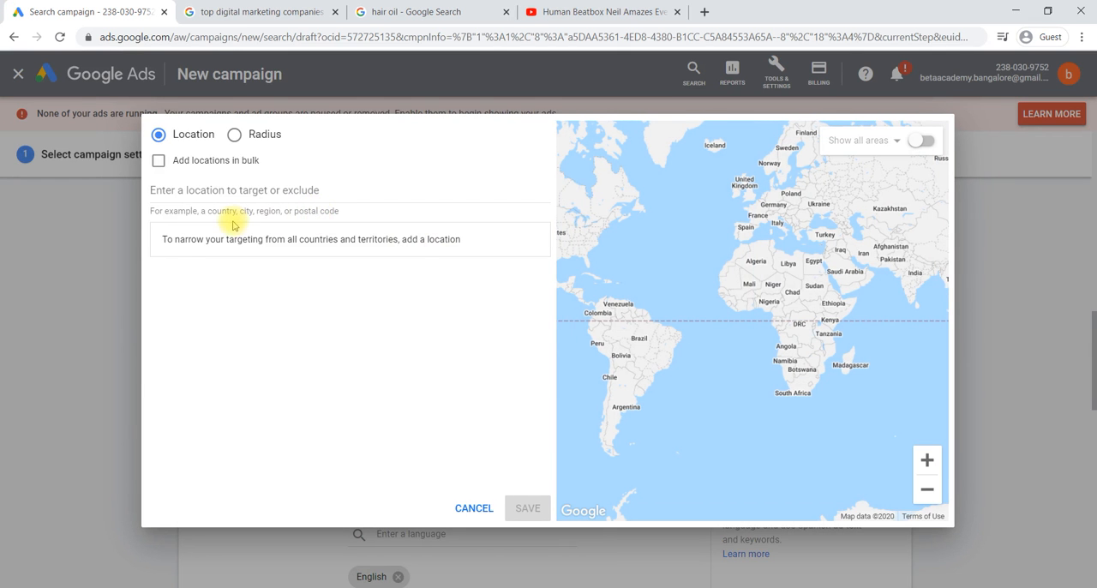
pyautogui.click(294, 212)
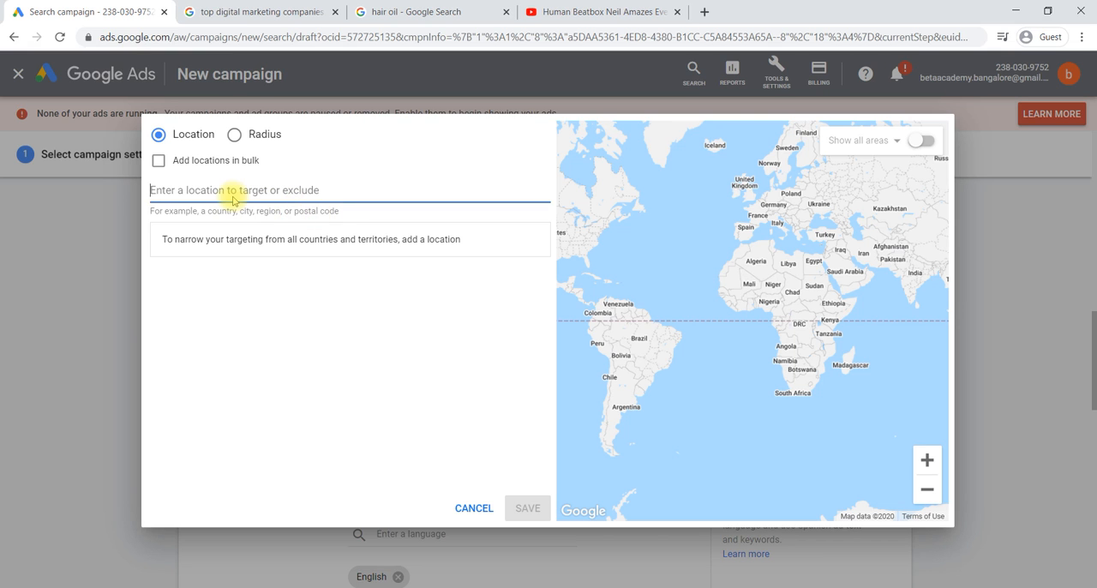
pyautogui.write('hy')
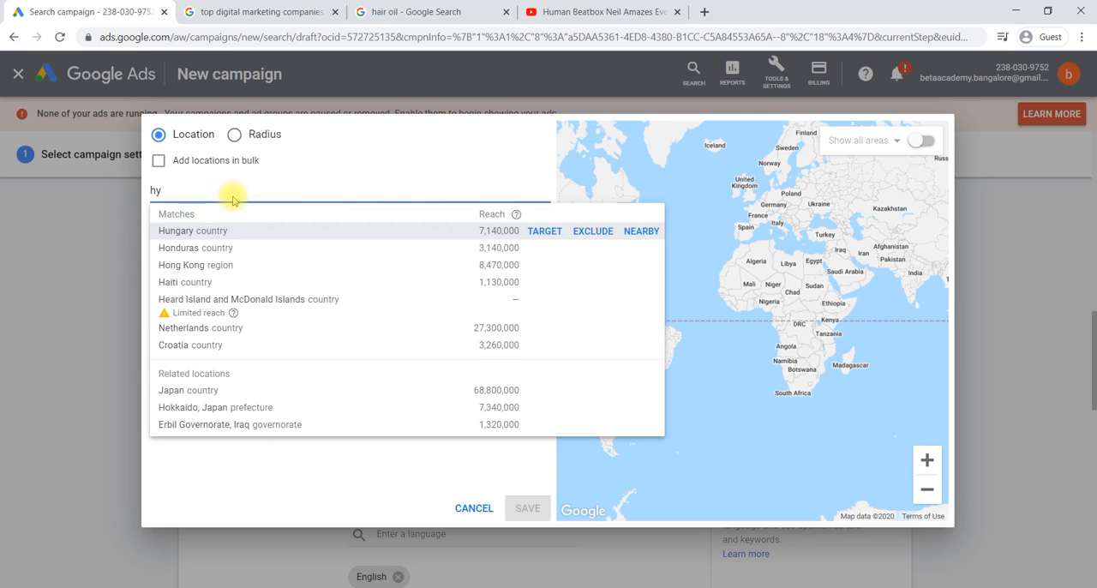
pyautogui.write('d')
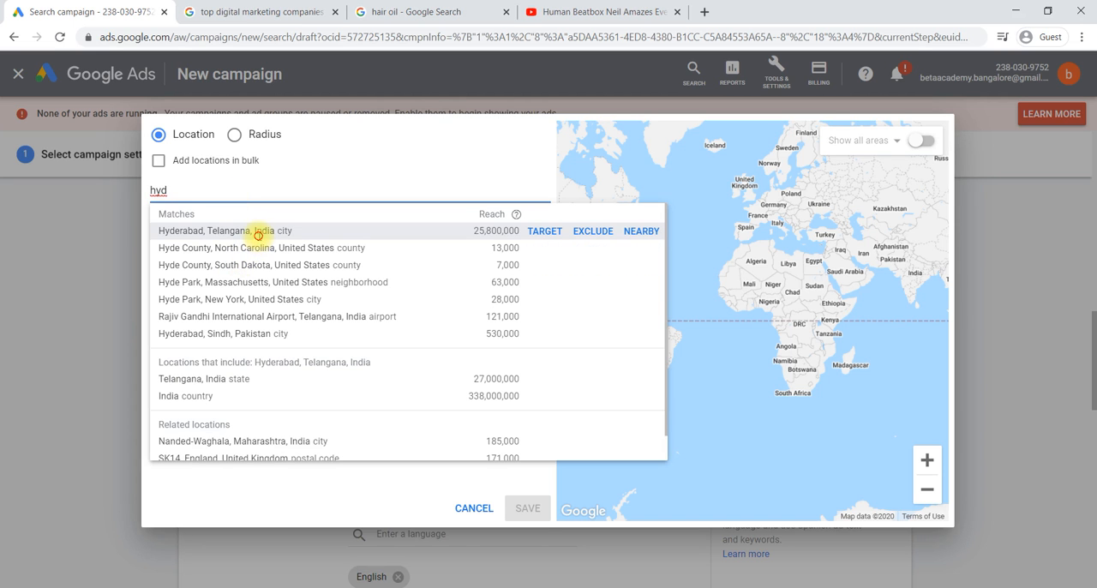
pyautogui.click(257, 232)
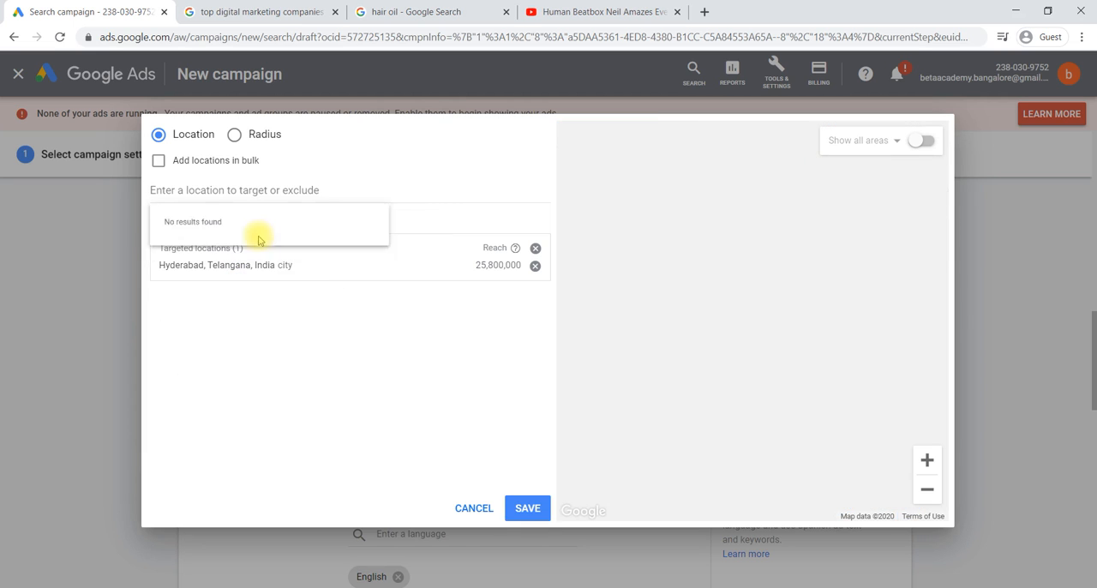
# Step: Search for "bang" and add the city of Bengaluru, Karnataka, India to the targeted locations
pyautogui.click(210, 192)
pyautogui.write('bang')
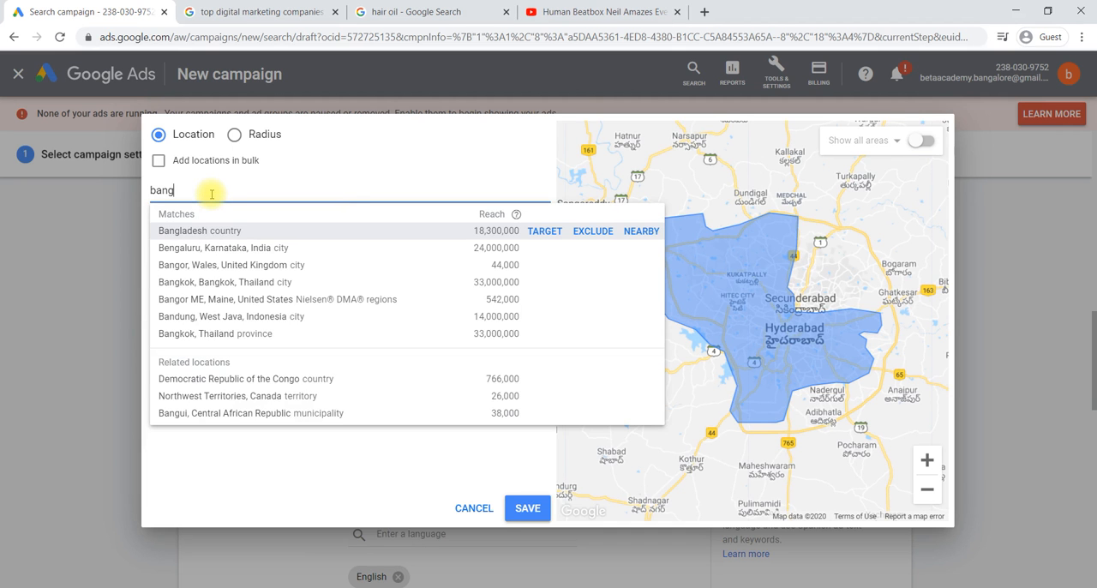
pyautogui.click(218, 249)
# Step: Search for "mum" and add the city of Mumbai, Maharashtra, India to the targeted locations
pyautogui.click(186, 192)
pyautogui.write('mu')
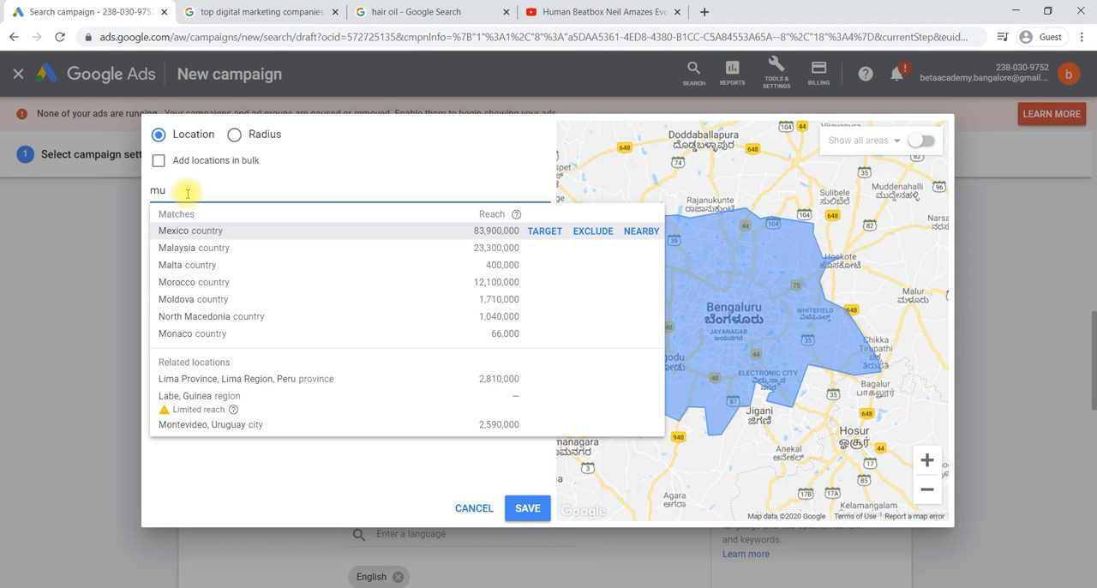
pyautogui.write('m')
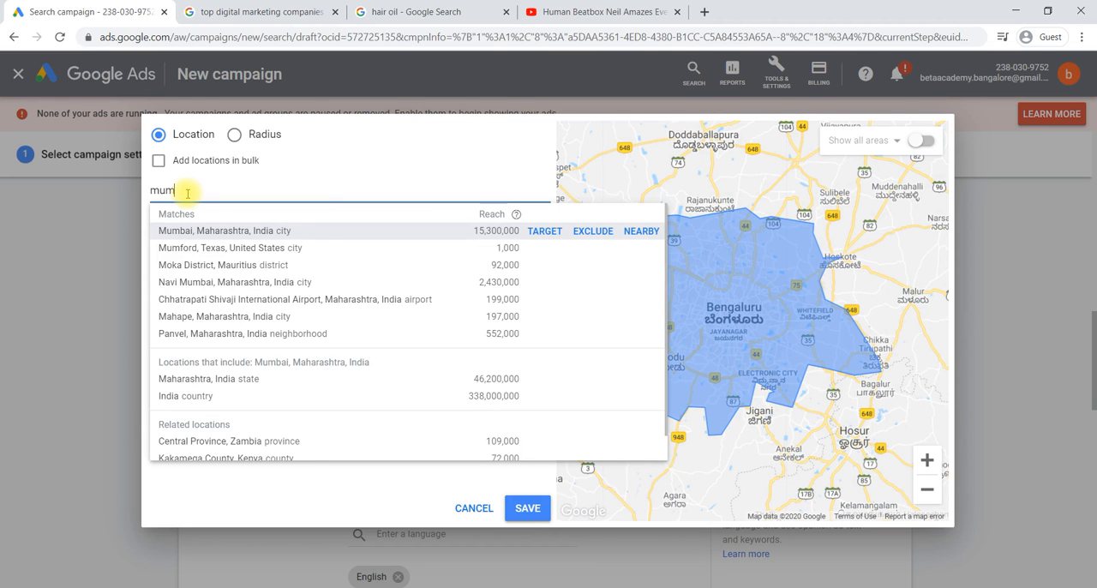
pyautogui.click(214, 231)
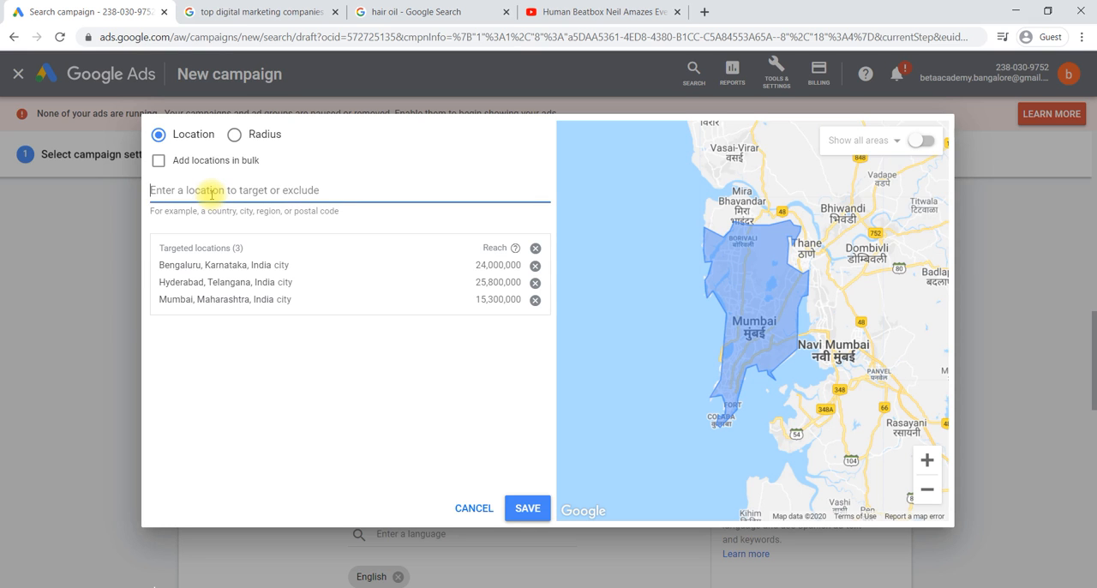
# Step: Search for "del" and add the union territory of Delhi, India to the targeted locations
pyautogui.write('de')
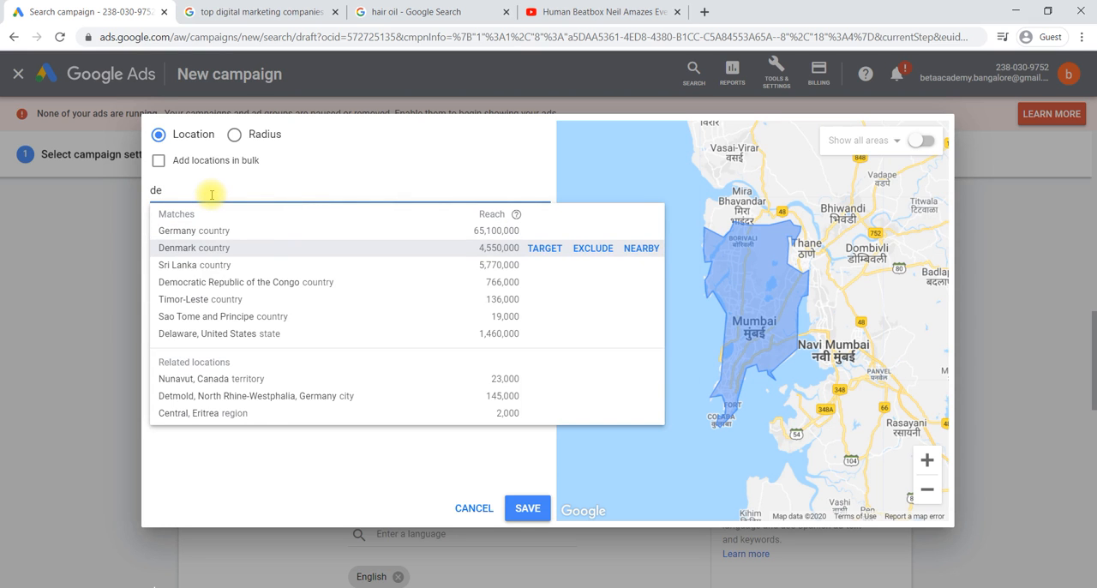
pyautogui.write('l')
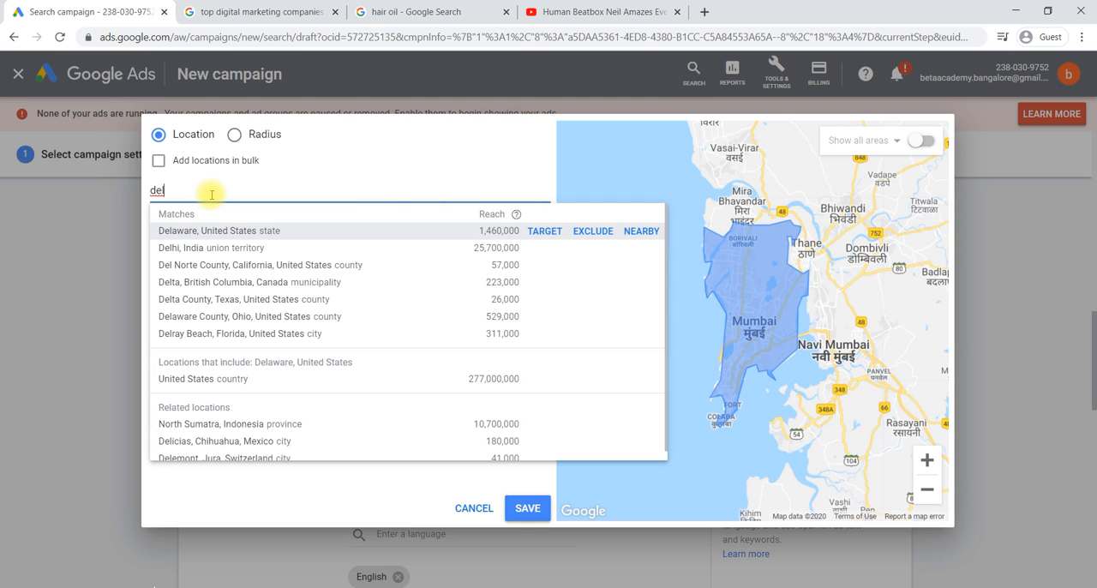
pyautogui.click(227, 248)
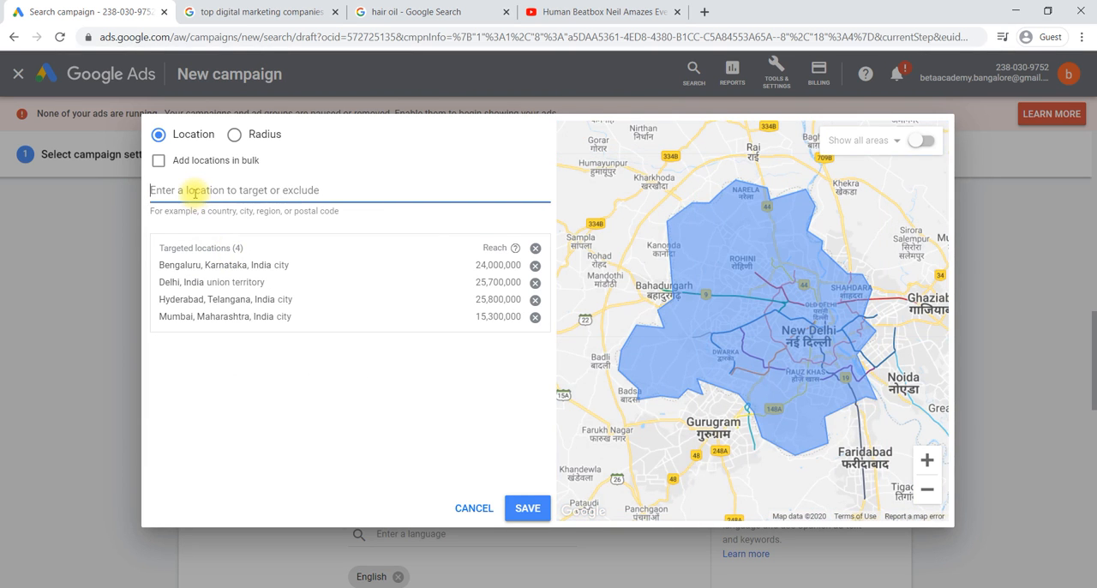
# Step: Search for "chen", add the city of Chennai, Tamil Nadu, India, and look through the list of targeted locations
pyautogui.write('ch')
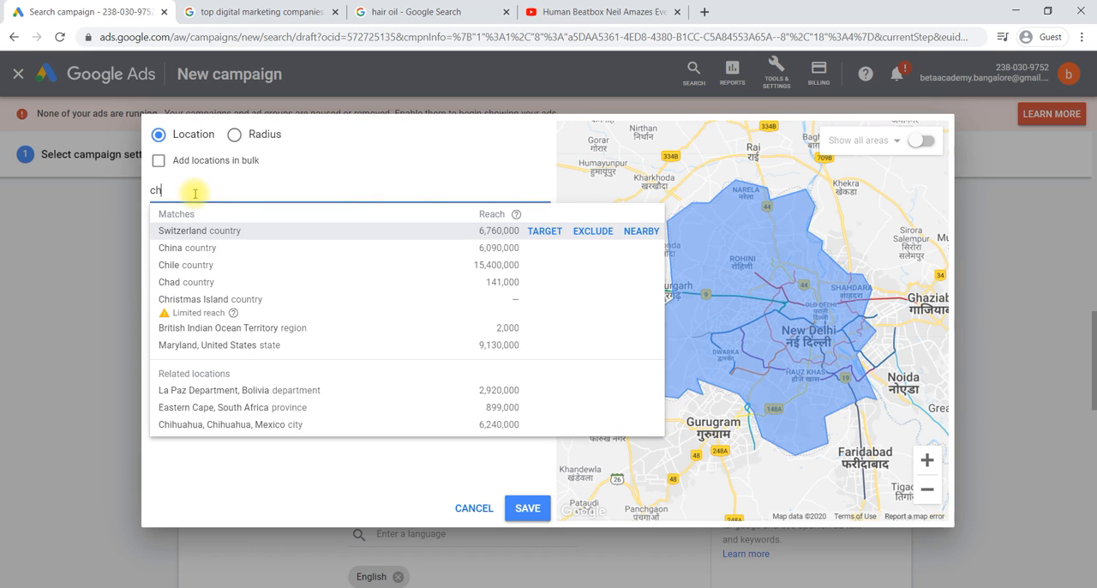
pyautogui.write('en')
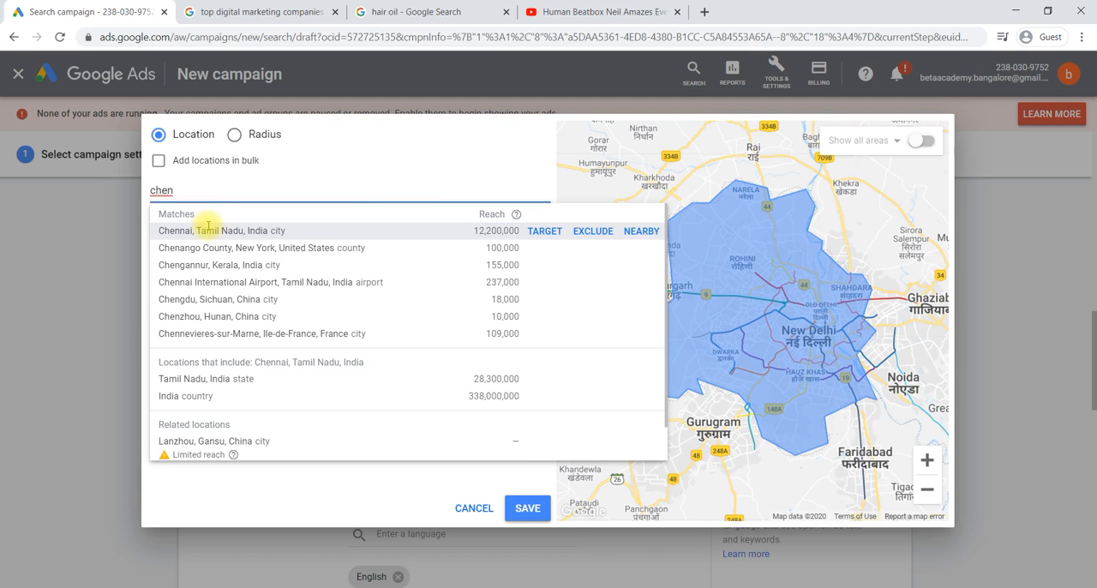
pyautogui.click(207, 229)
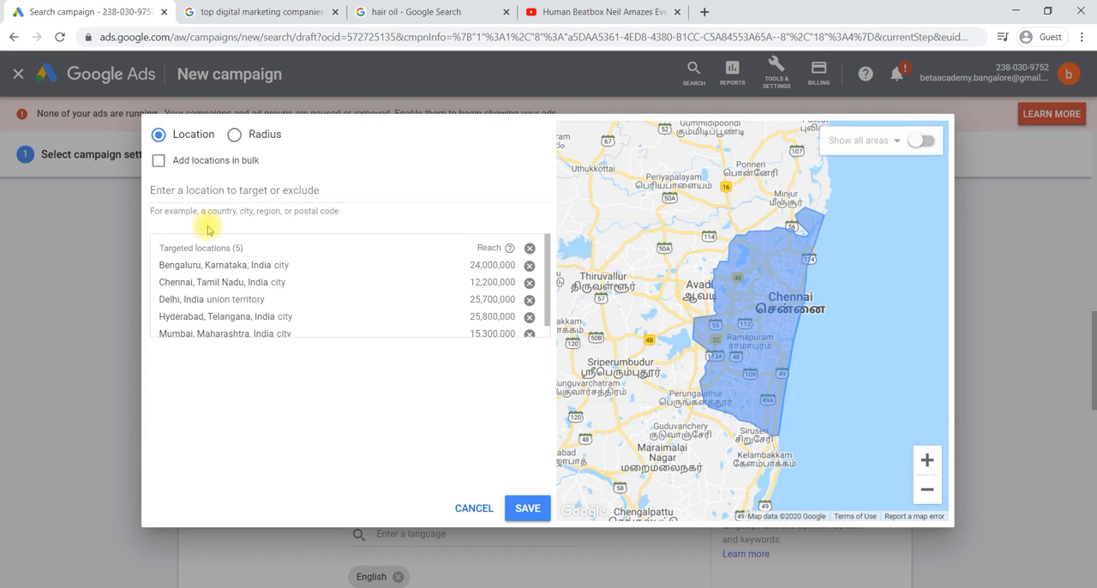
pyautogui.scroll(-1, 306, 294)
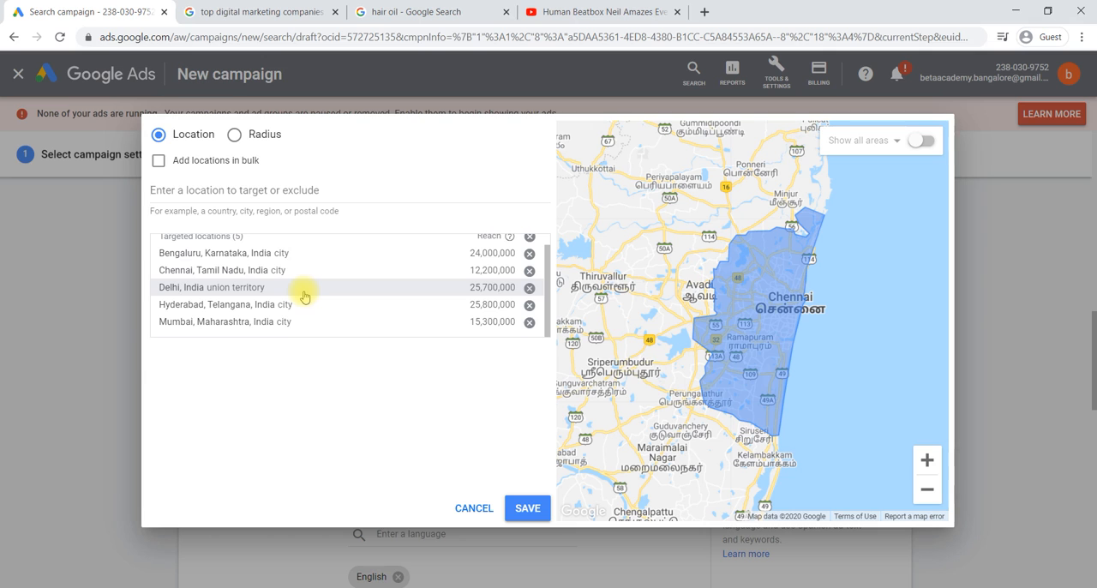
pyautogui.scroll(1, 304, 297)
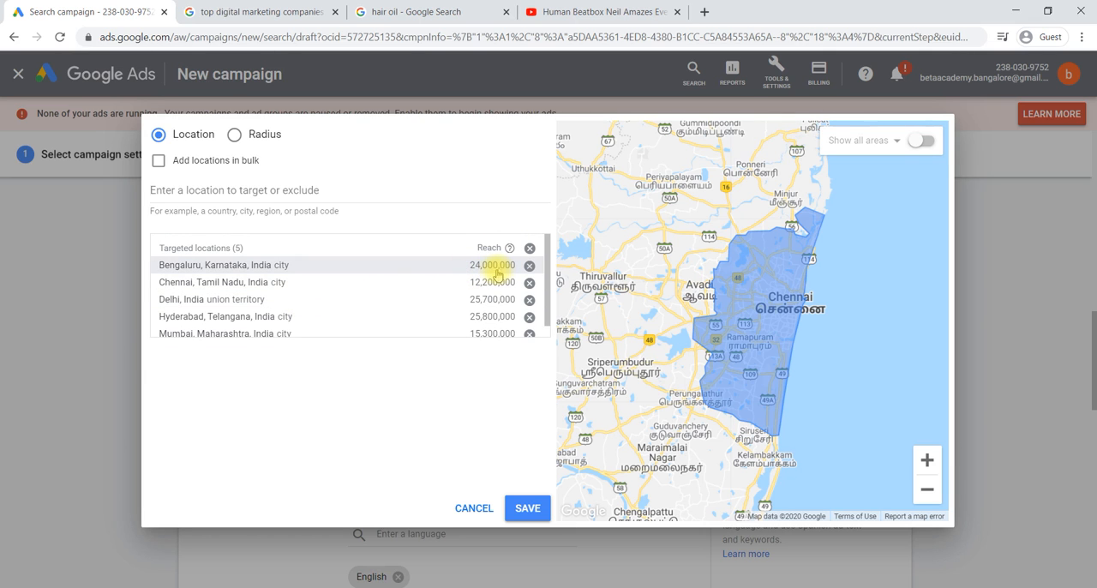
pyautogui.scroll(-1, 463, 313)
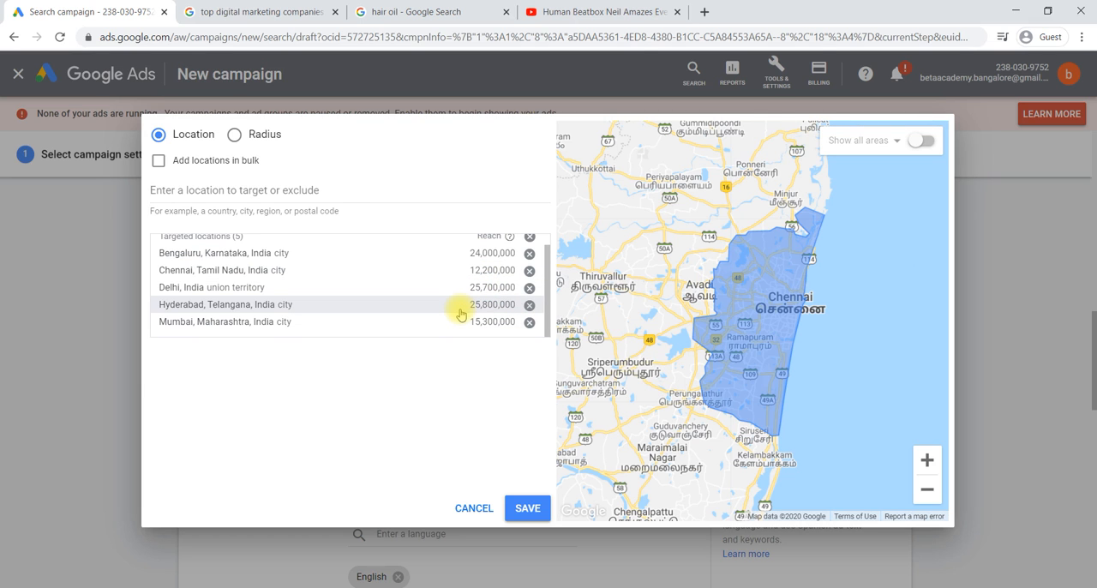
# Step: Switch to radius targeting, set the radius to 25 km without entering a place, and save the targeted locations
pyautogui.click(234, 135)
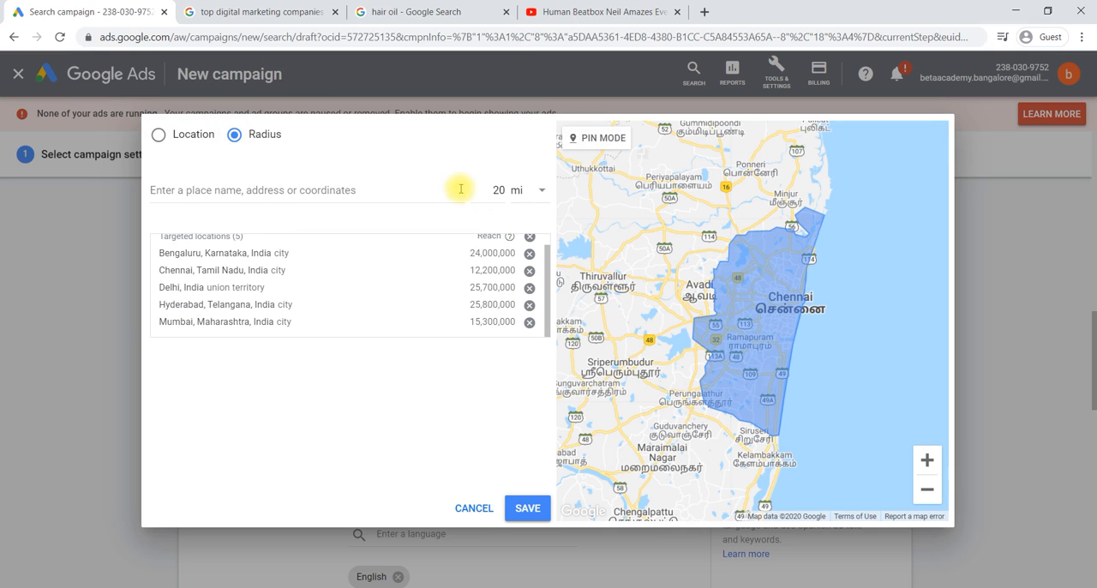
pyautogui.click(539, 193)
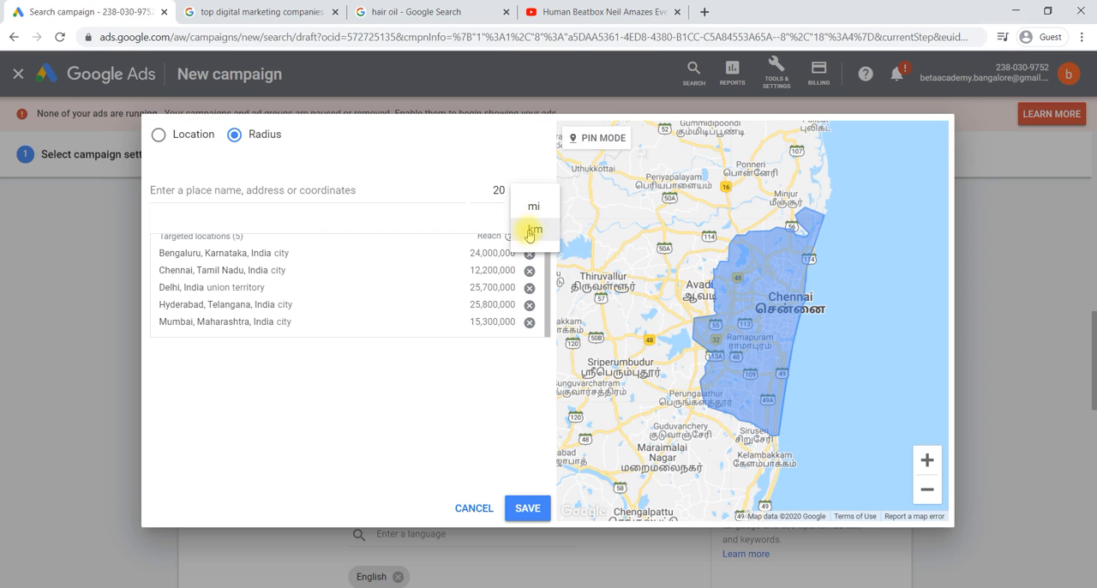
pyautogui.click(532, 230)
pyautogui.doubleClick(499, 190)
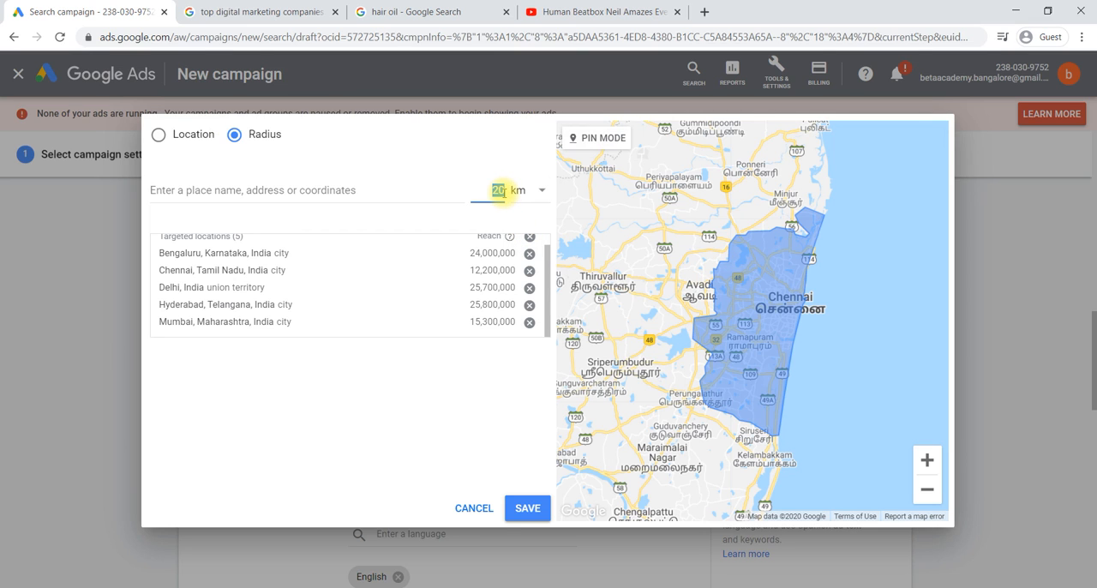
pyautogui.write('25')
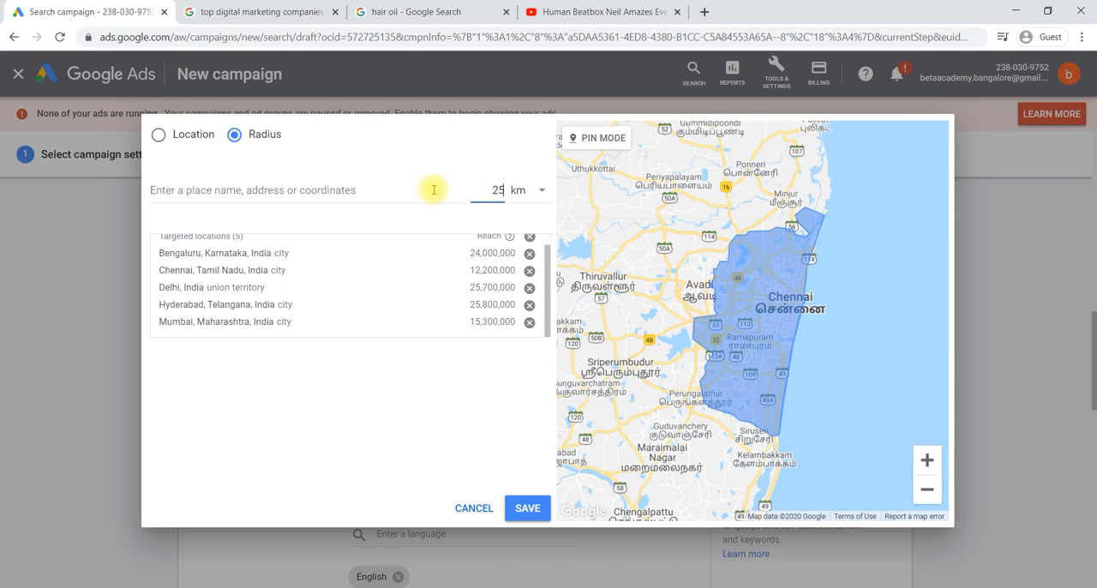
pyautogui.click(397, 198)
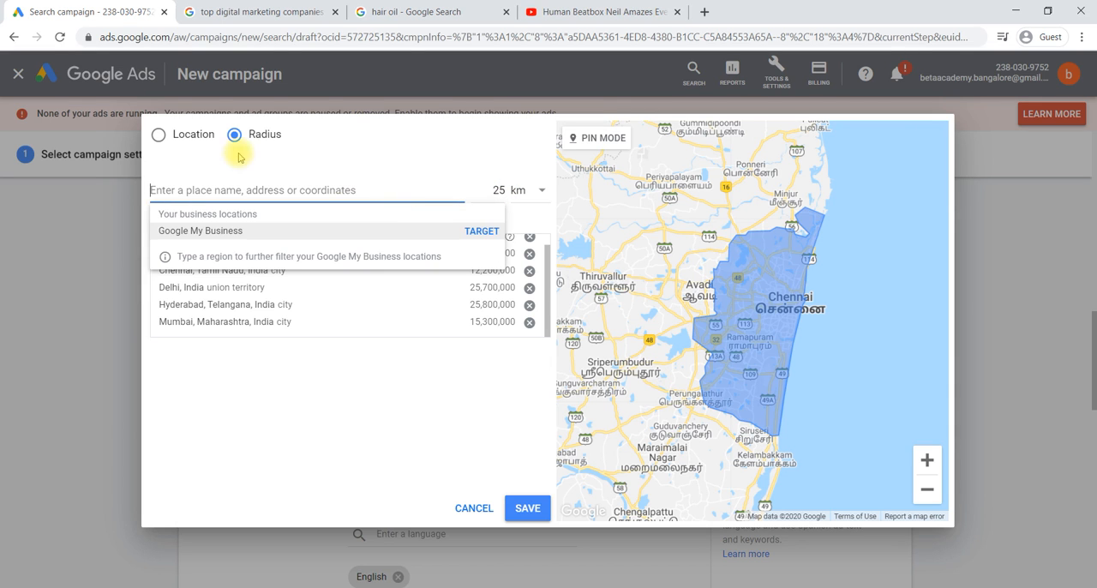
pyautogui.click(394, 452)
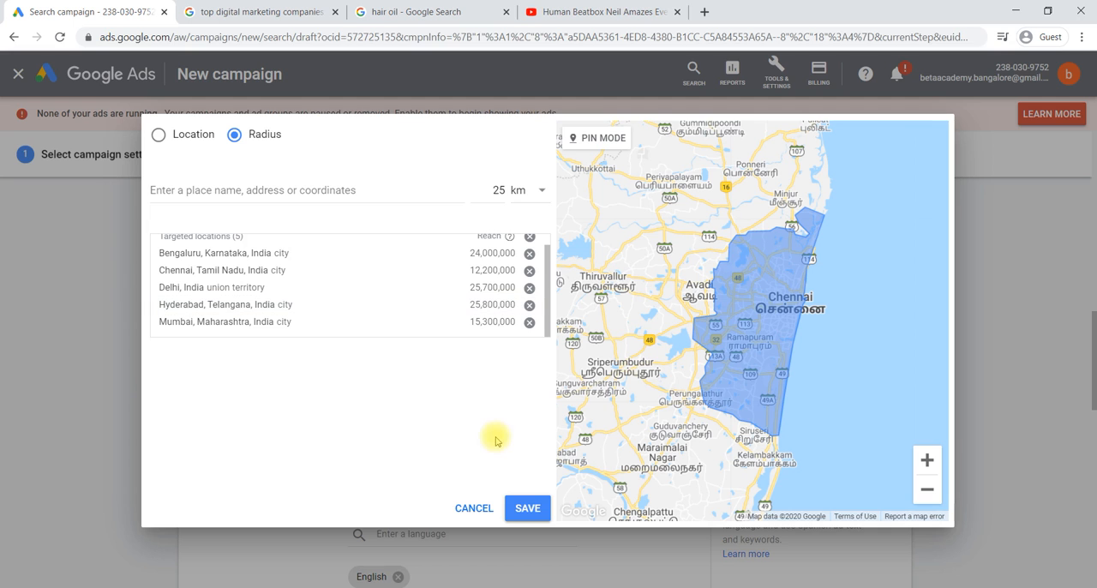
pyautogui.click(527, 509)
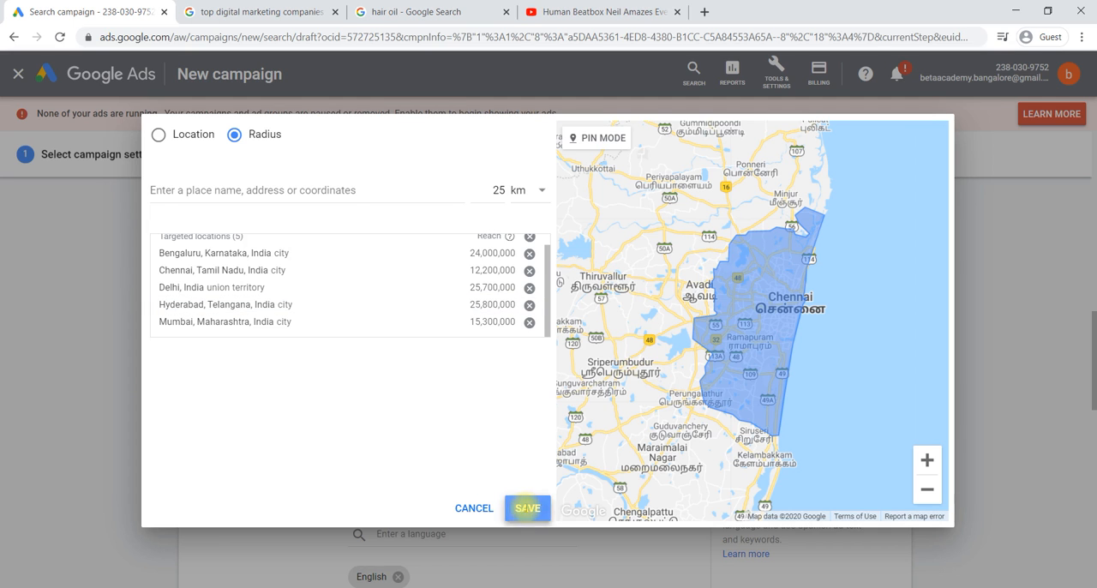
# Step: Expand the location options and review the target and exclude choices alongside the targeted locations
pyautogui.scroll(-2, 525, 508)
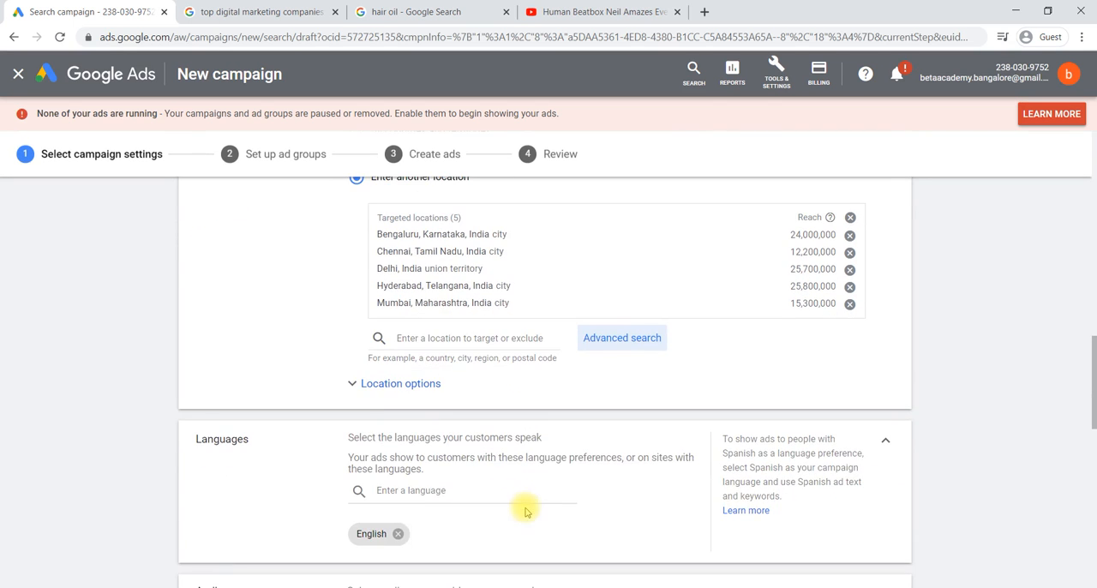
pyautogui.click(351, 388)
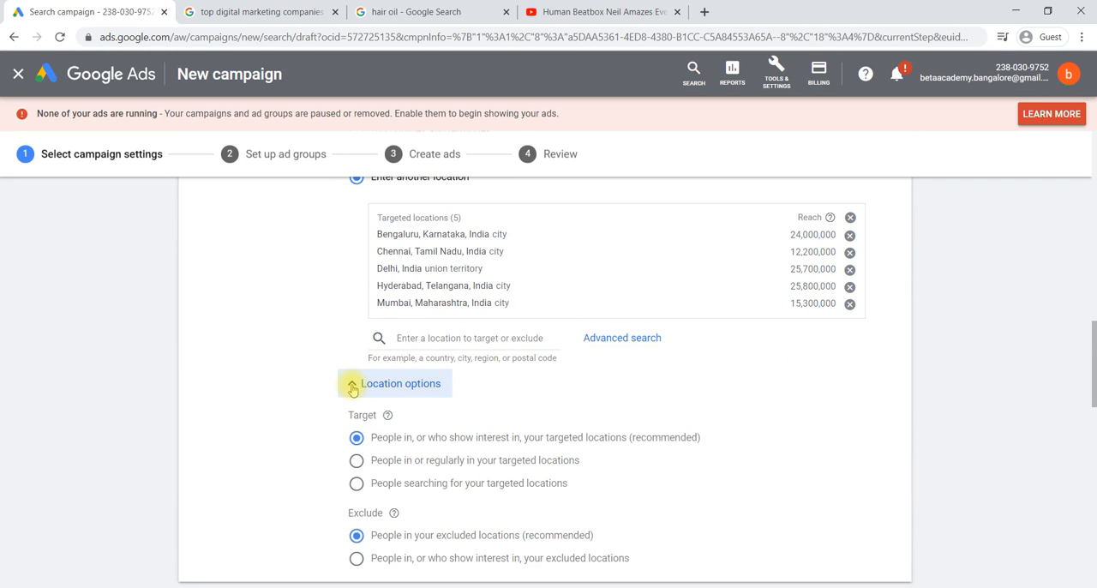
pyautogui.scroll(-1, 458, 415)
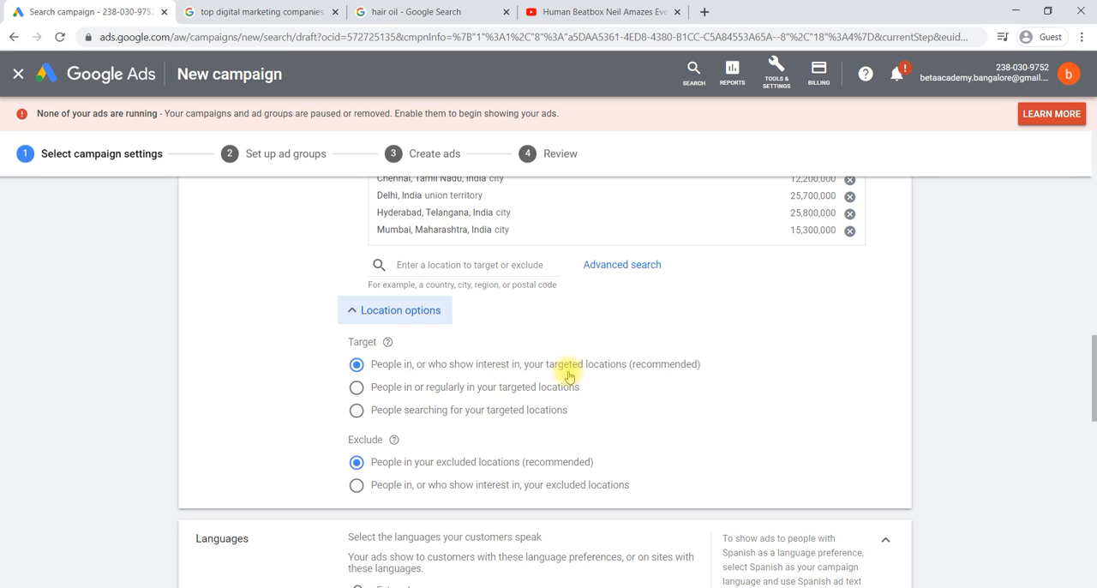
pyautogui.scroll(-1, 566, 374)
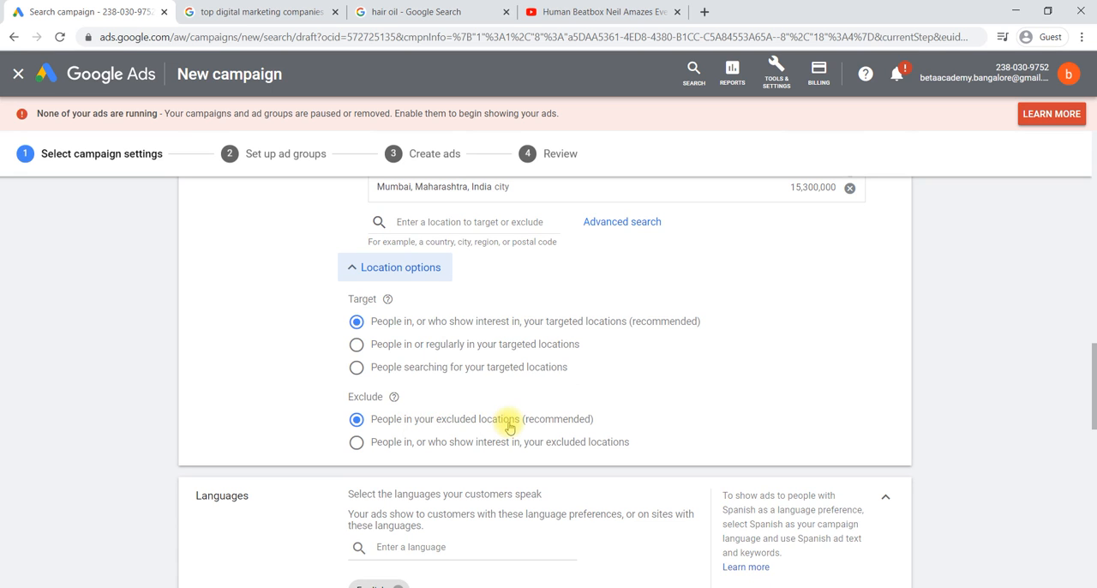
pyautogui.scroll(1, 566, 342)
pyautogui.scroll(2, 565, 343)
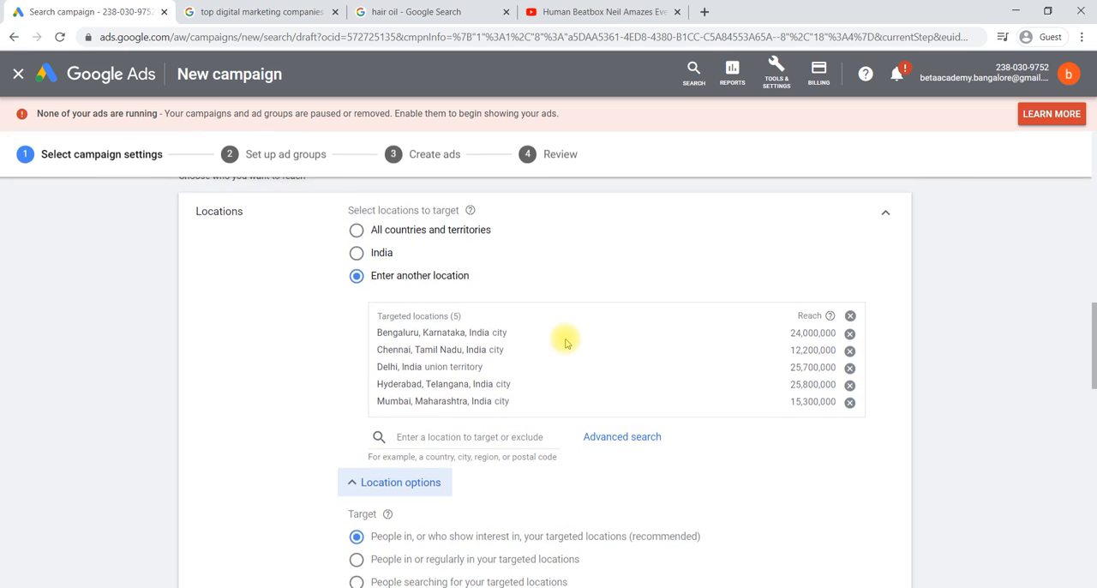
pyautogui.scroll(-3, 566, 343)
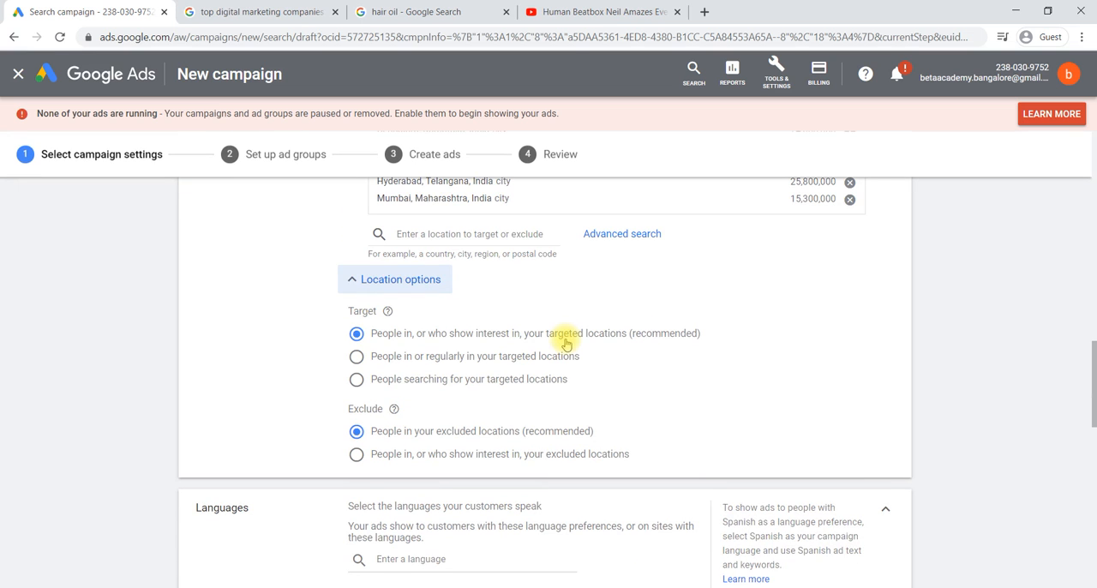
# Step: Search the campaign languages for "ma", add Marathi, and clear the search text
pyautogui.scroll(-3, 566, 343)
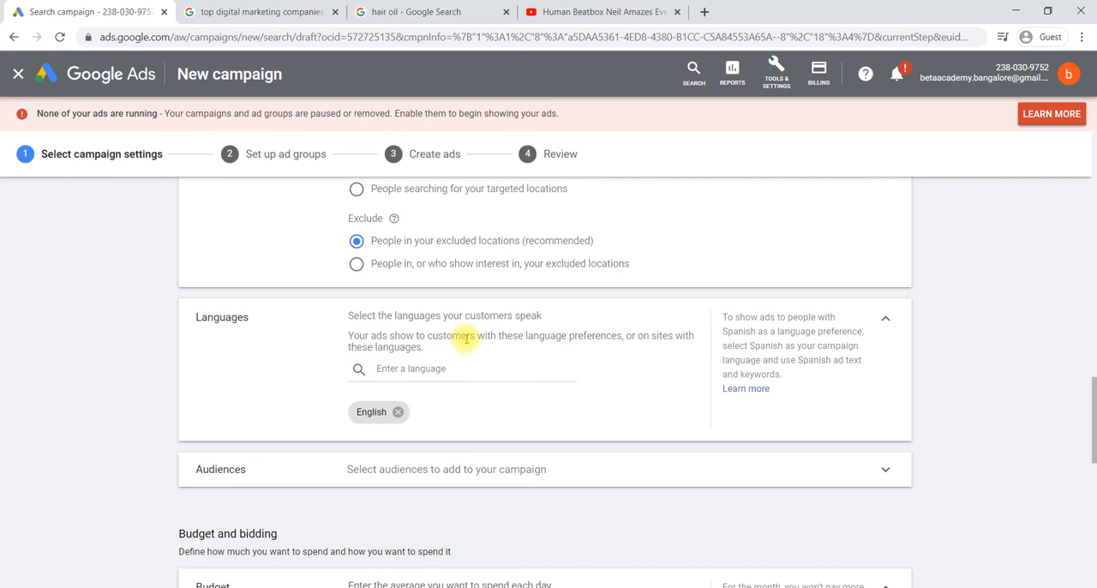
pyautogui.click(425, 370)
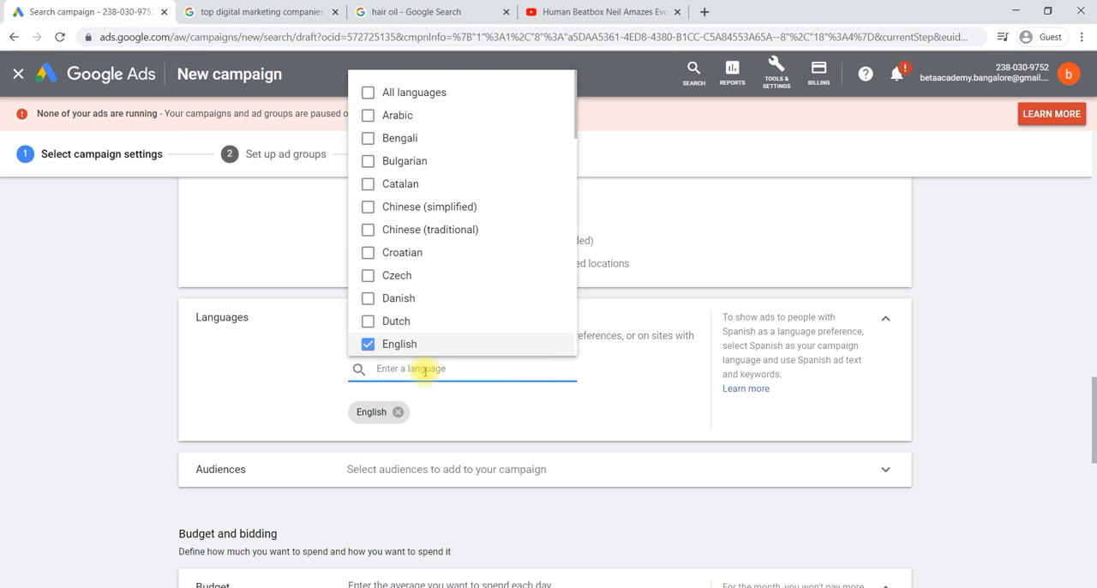
pyautogui.scroll(-2, 426, 277)
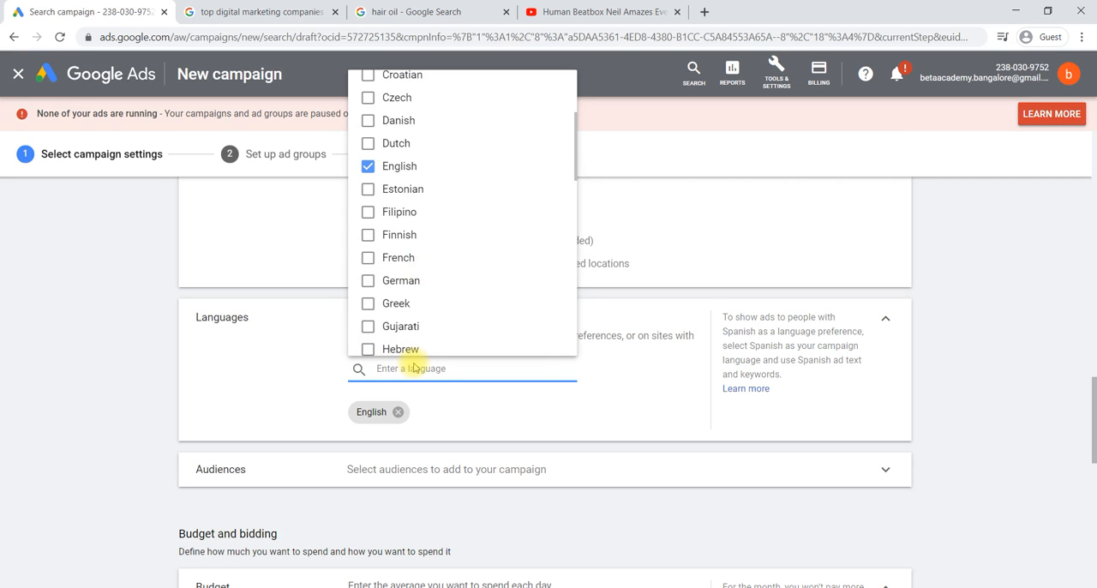
pyautogui.write('ma')
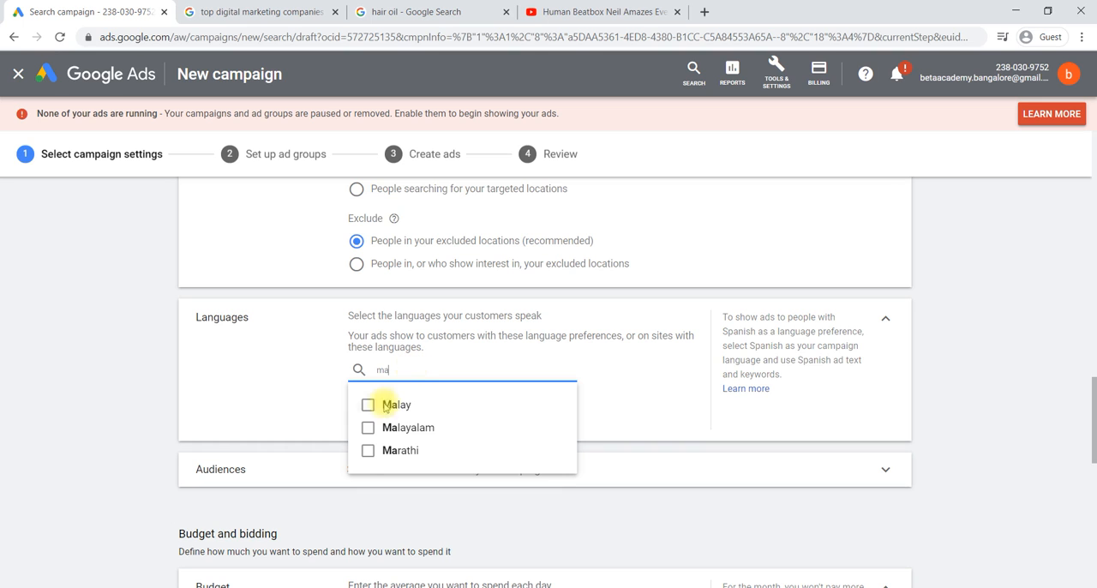
pyautogui.click(369, 454)
pyautogui.click(410, 371)
pyautogui.press('BackSpace')
pyautogui.press('BackSpace')
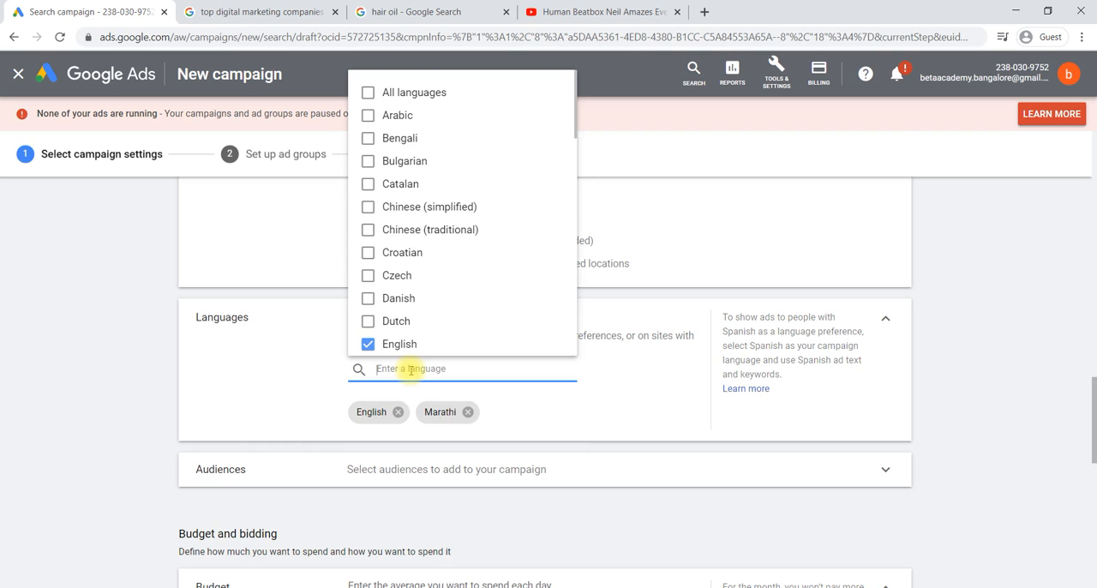
# Step: Search the campaign languages for "kann", add Kannada, and clear the search text
pyautogui.write('kann')
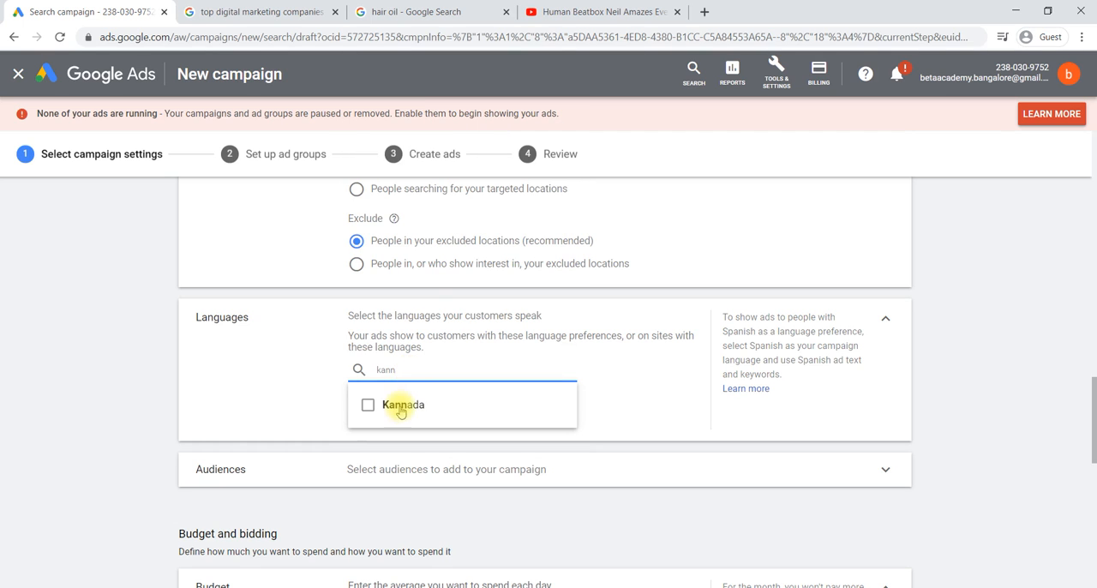
pyautogui.click(393, 410)
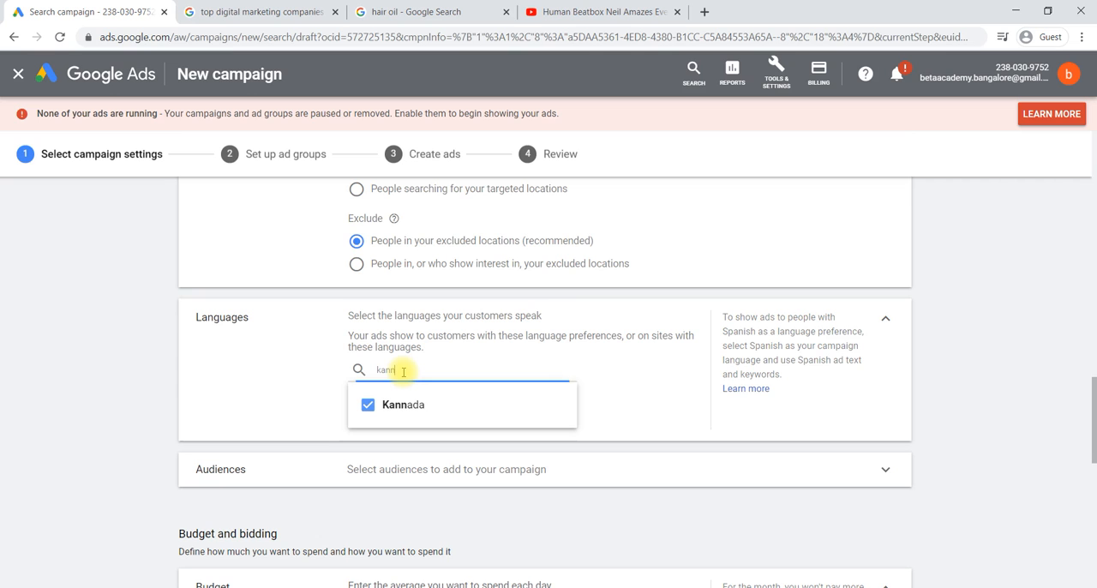
pyautogui.press('BackSpace')
pyautogui.press('BackSpace')
pyautogui.press('BackSpace')
pyautogui.press('BackSpace')
# Step: Search the campaign languages for "tam", add Tamil, and clear the search text
pyautogui.write('tam')
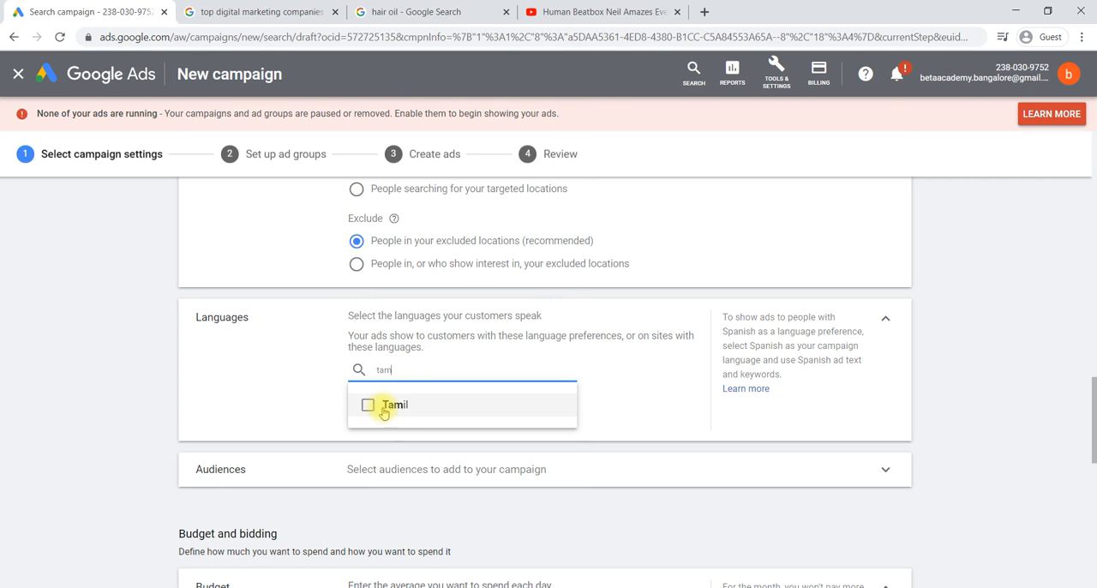
pyautogui.click(381, 405)
pyautogui.click(403, 372)
pyautogui.press('BackSpace')
pyautogui.press('BackSpace')
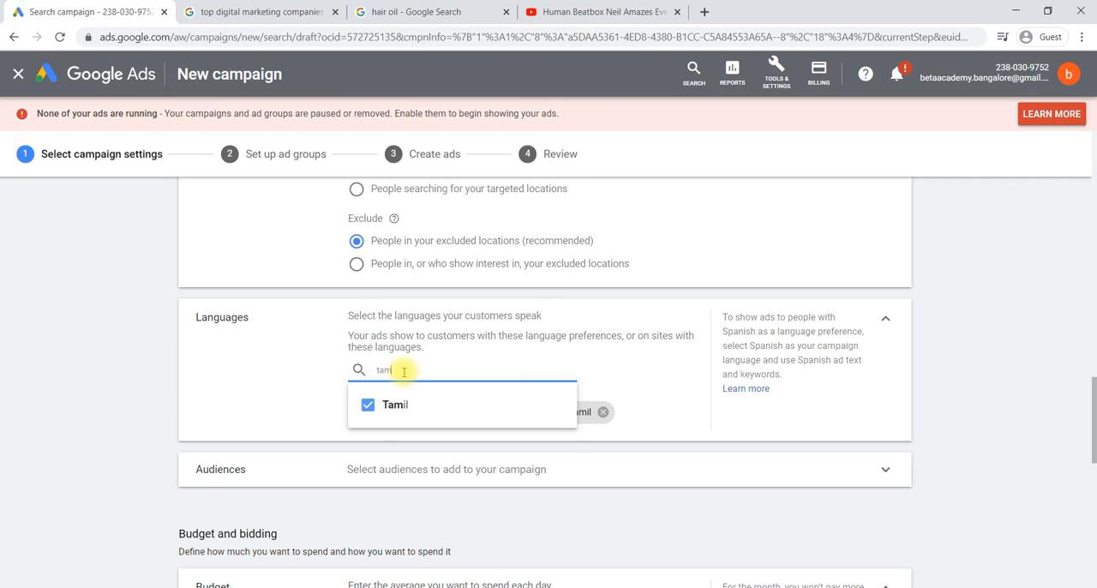
pyautogui.press('BackSpace')
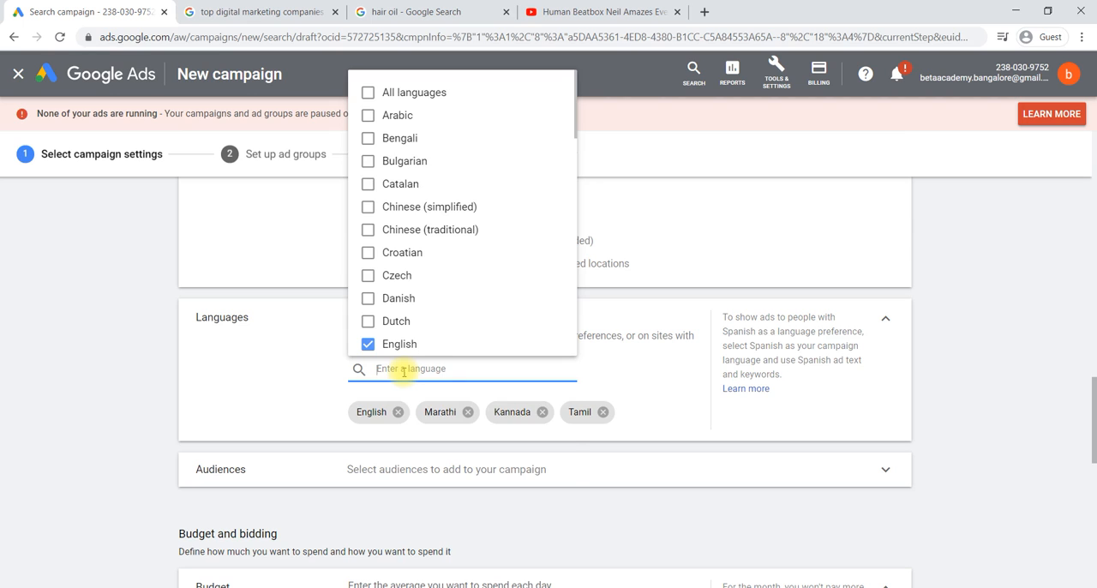
# Step: Search the campaign languages for "tel", add Telugu, and clear the search text
pyautogui.write('tel')
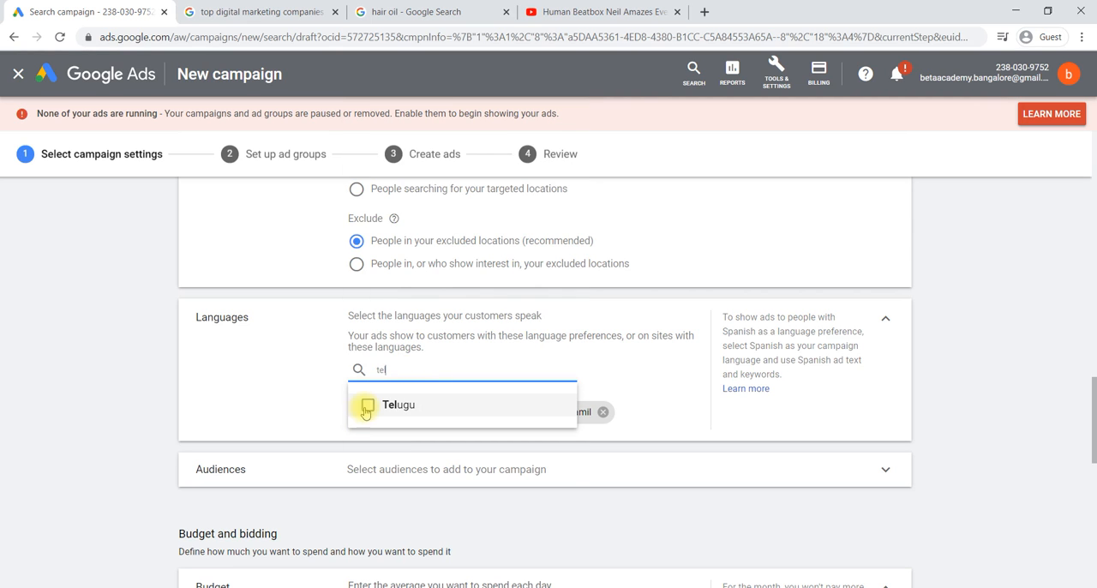
pyautogui.click(367, 406)
pyautogui.press('BackSpace')
pyautogui.press('BackSpace')
pyautogui.press('BackSpace')
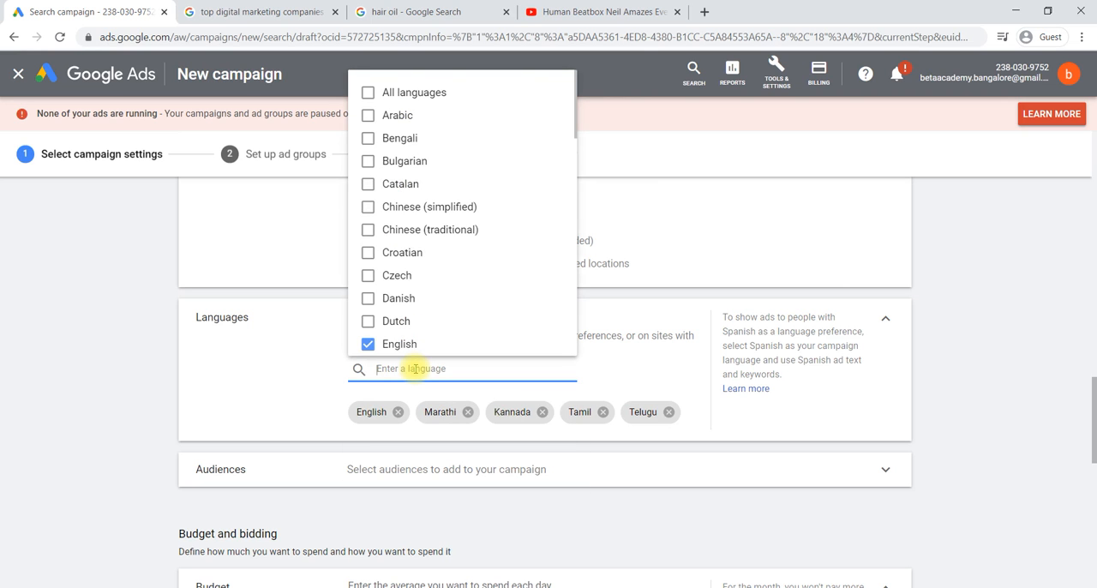
# Step: Search the campaign languages for "hi", add Hindi, and close the language list
pyautogui.write('hi')
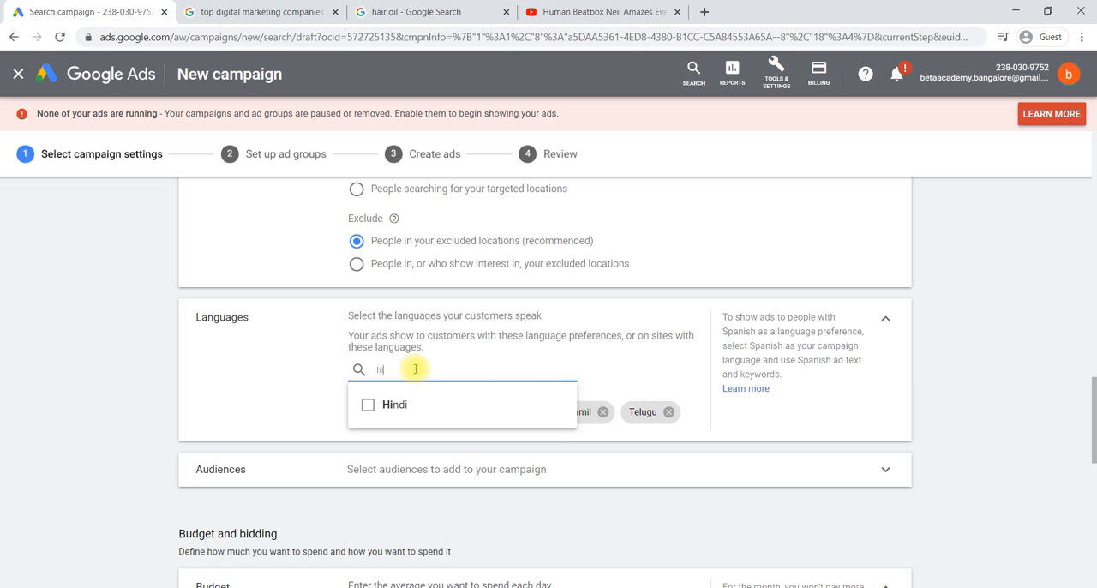
pyautogui.click(368, 405)
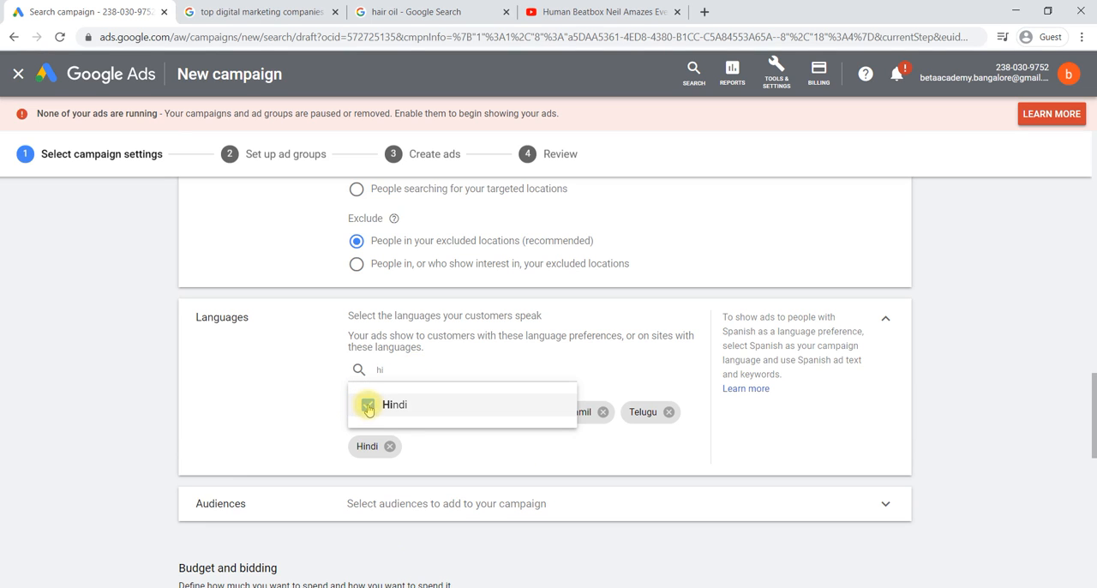
pyautogui.click(300, 421)
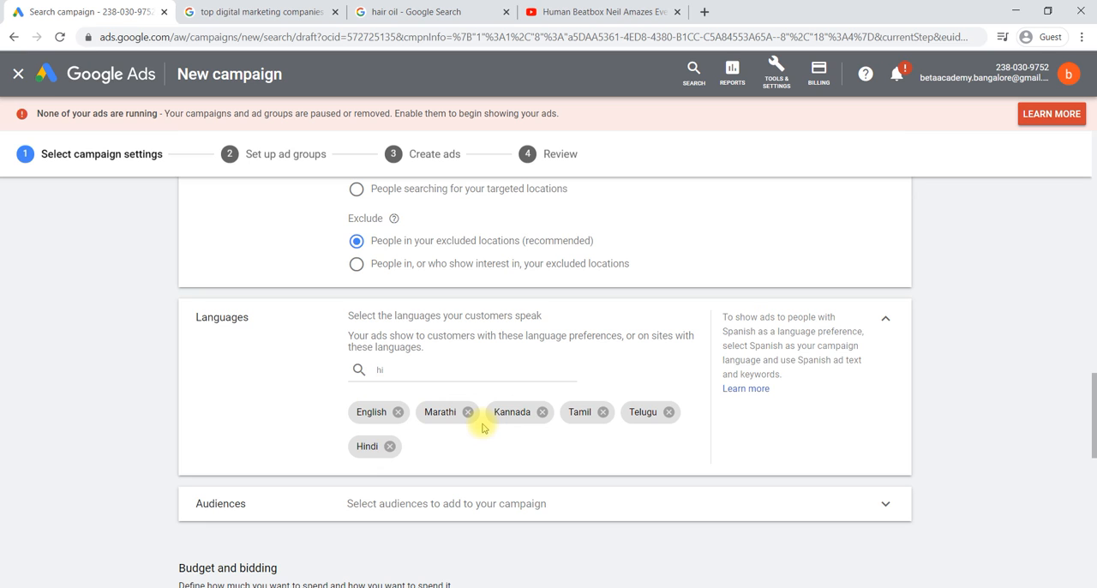
# Step: Expand the Audiences section and browse the parental status groups under detailed demographics, returning to the audience categories
pyautogui.scroll(-1, 483, 429)
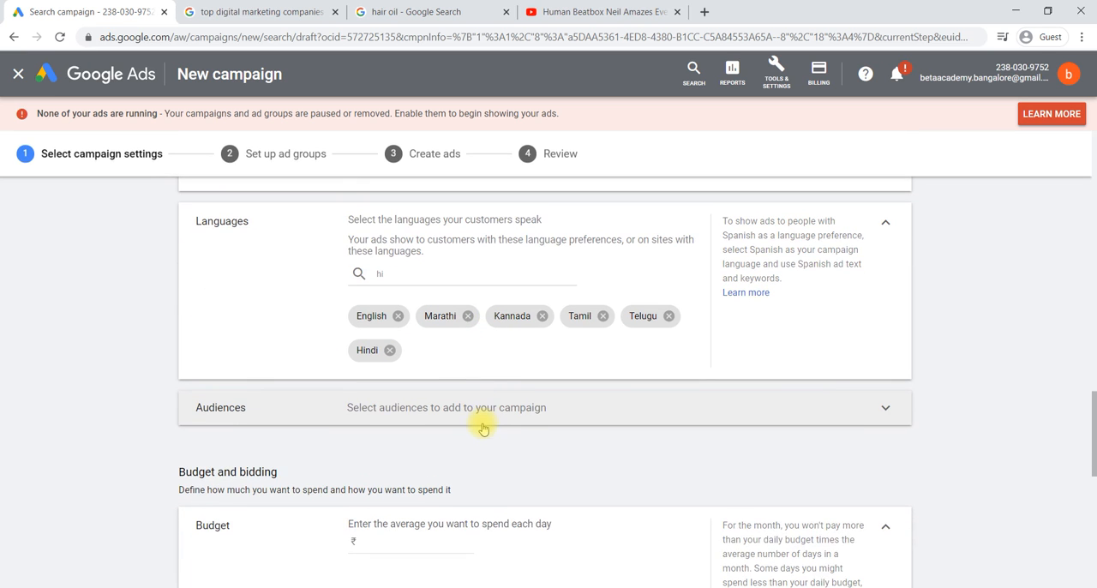
pyautogui.click(467, 415)
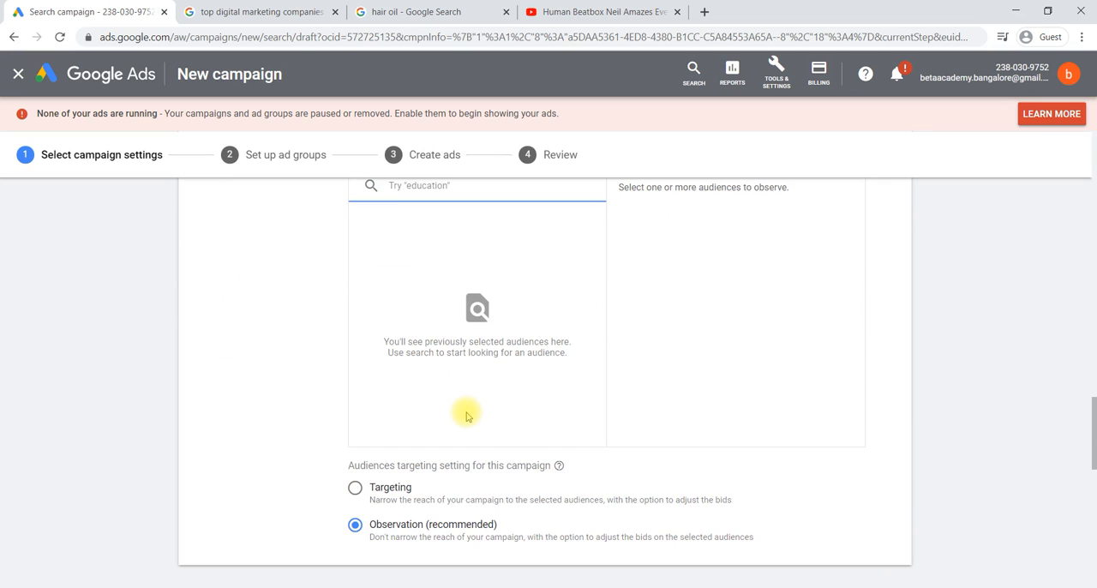
pyautogui.scroll(2, 467, 417)
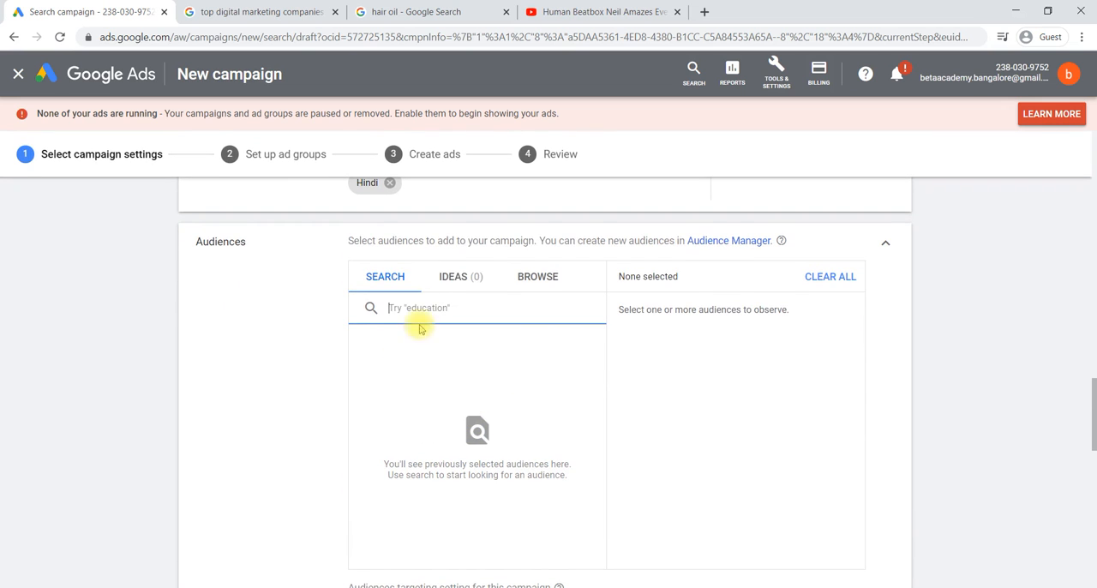
pyautogui.click(553, 276)
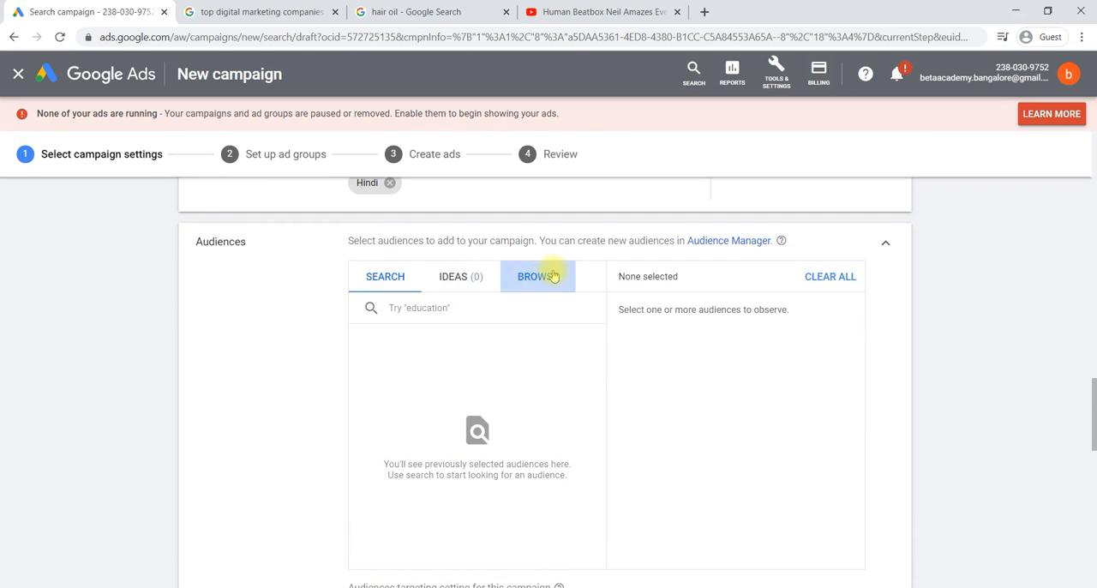
pyautogui.click(460, 320)
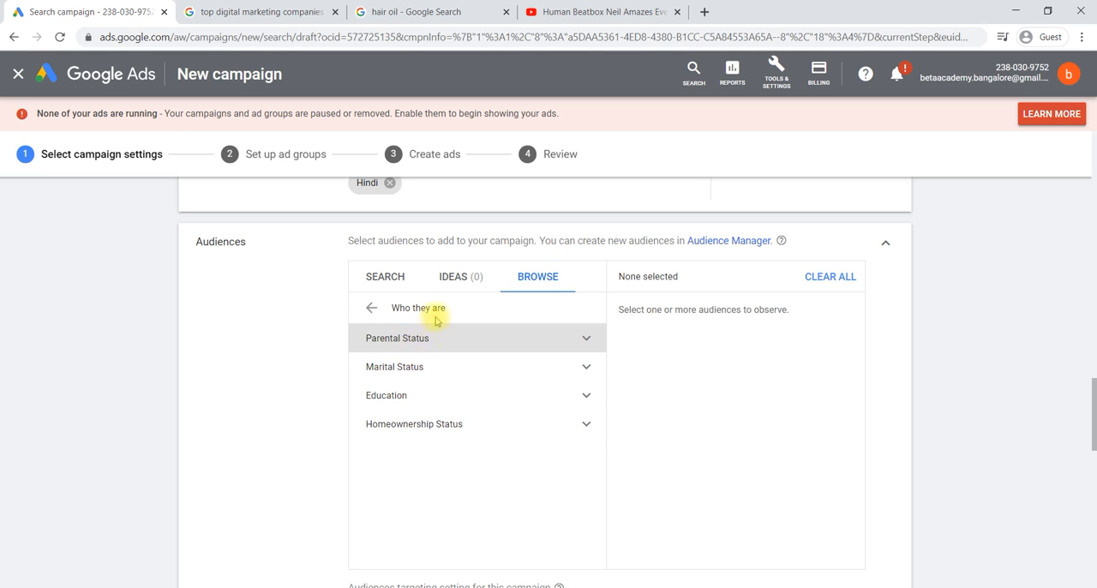
pyautogui.click(455, 344)
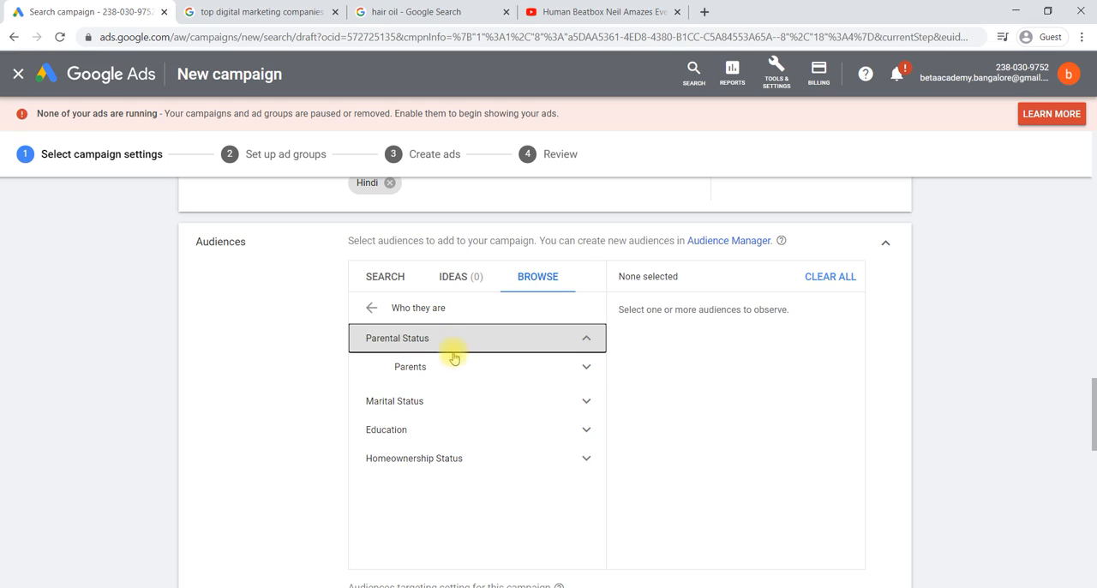
pyautogui.click(456, 367)
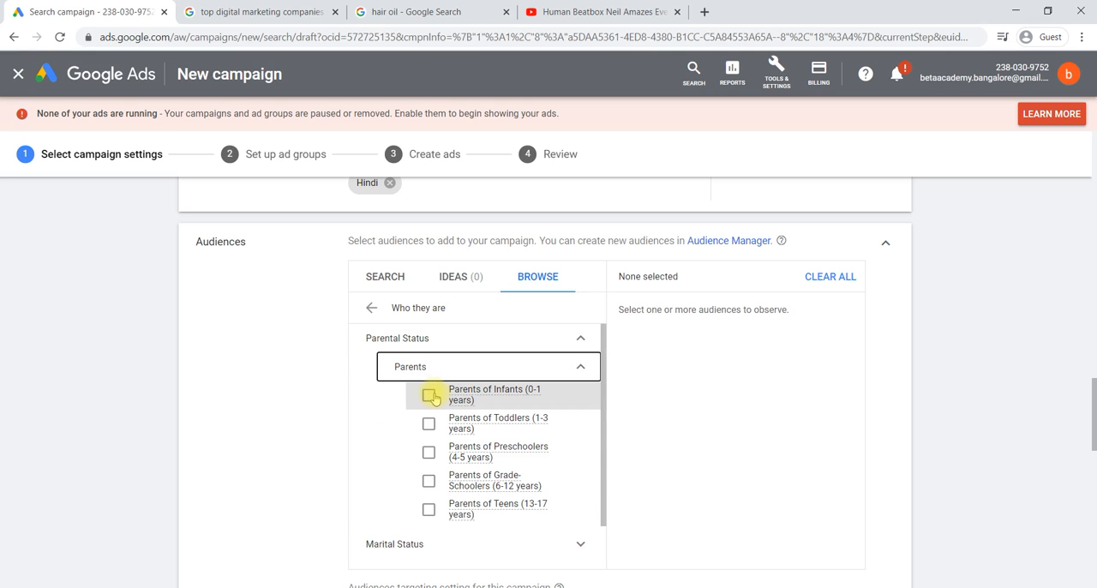
pyautogui.click(372, 308)
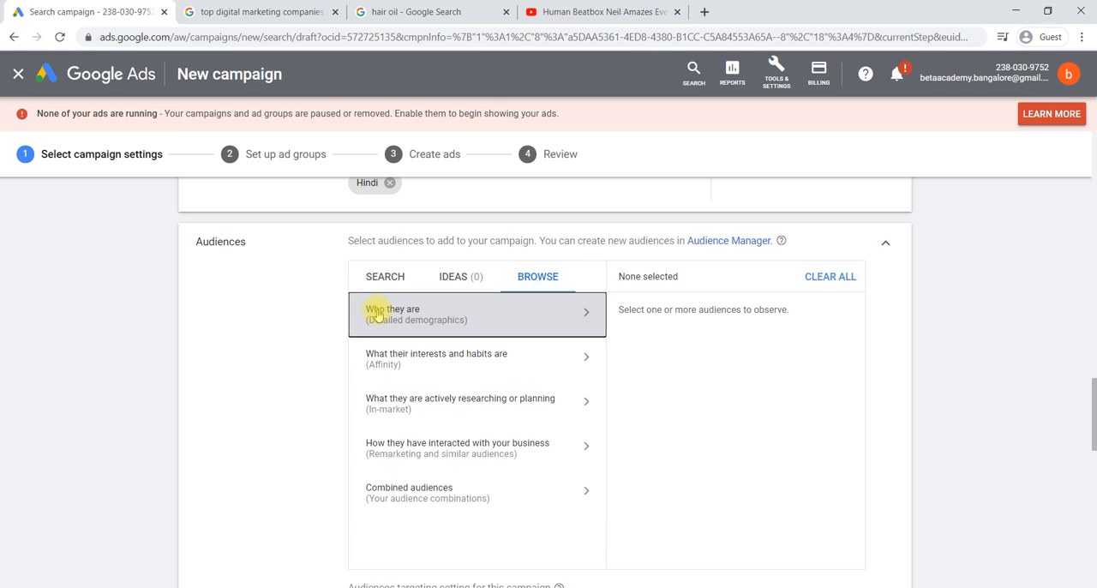
# Step: Browse the in-market audiences people are actively researching and add Beauty & Personal Care to the campaign
pyautogui.click(422, 403)
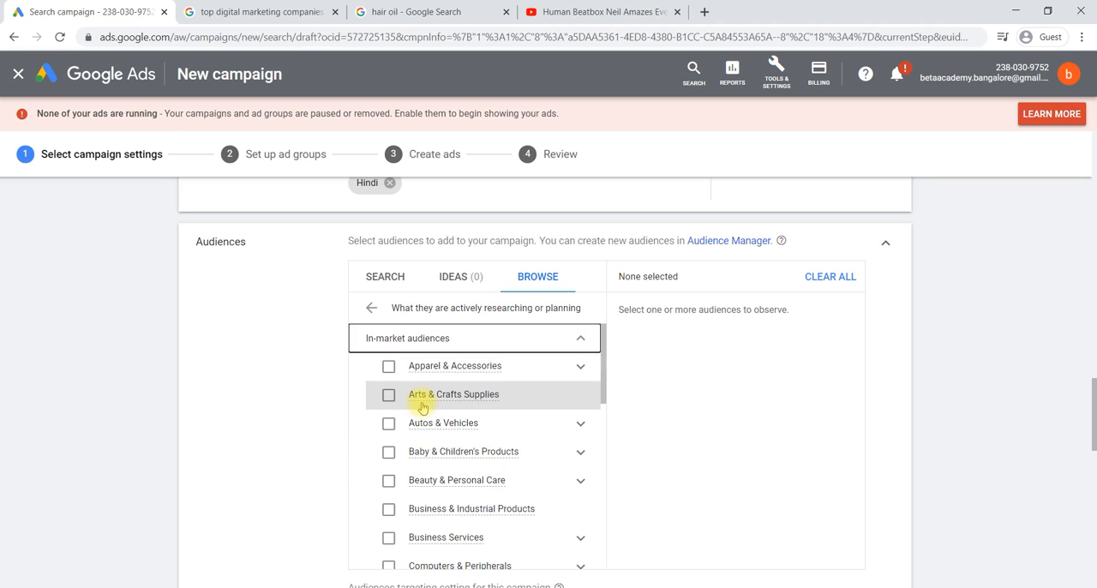
pyautogui.scroll(-3, 423, 408)
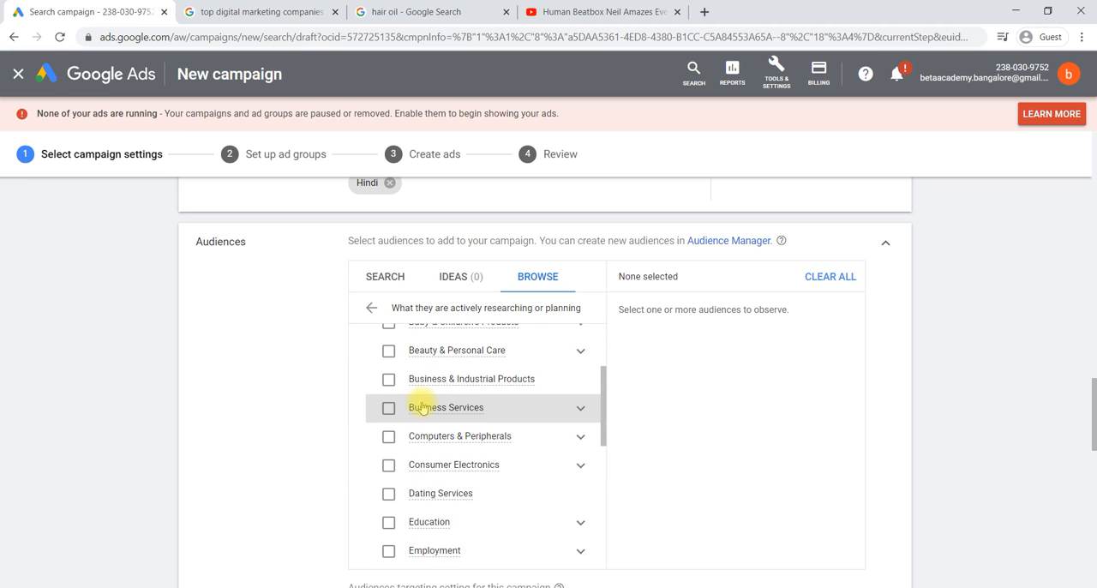
pyautogui.moveTo(423, 408)
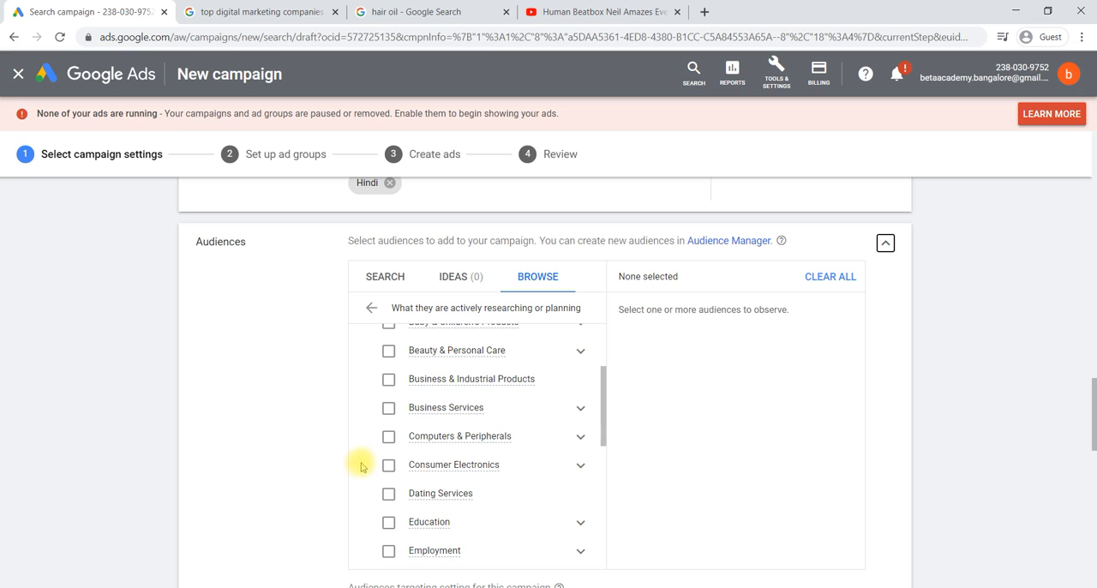
pyautogui.scroll(-1, 384, 443)
pyautogui.scroll(1, 385, 442)
pyautogui.click(386, 385)
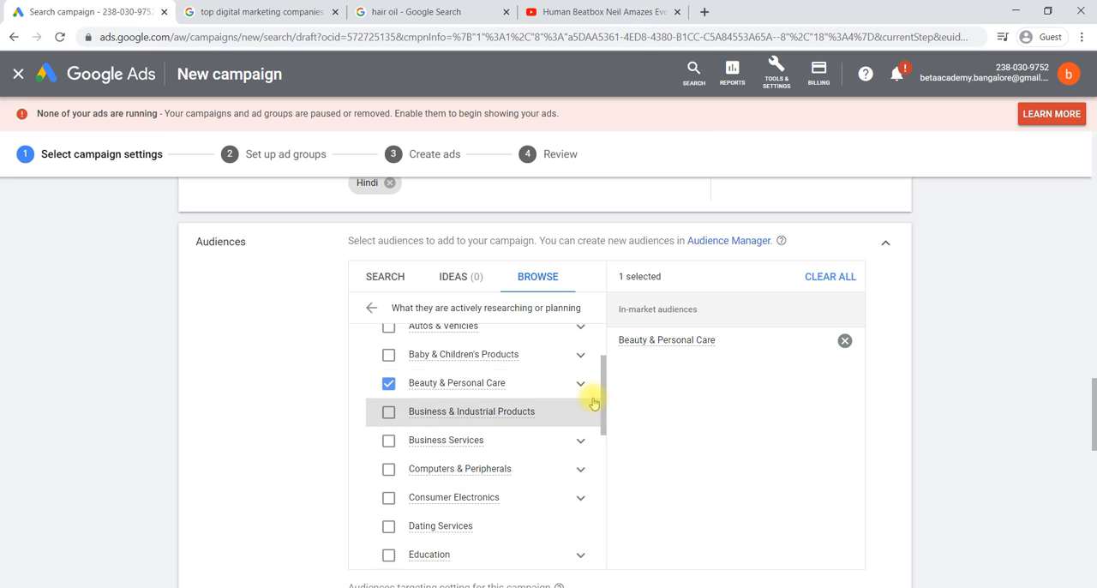
# Step: Add the Sports & Fitness in-market audience to the campaign and return to the audience categories
pyautogui.scroll(-4, 593, 403)
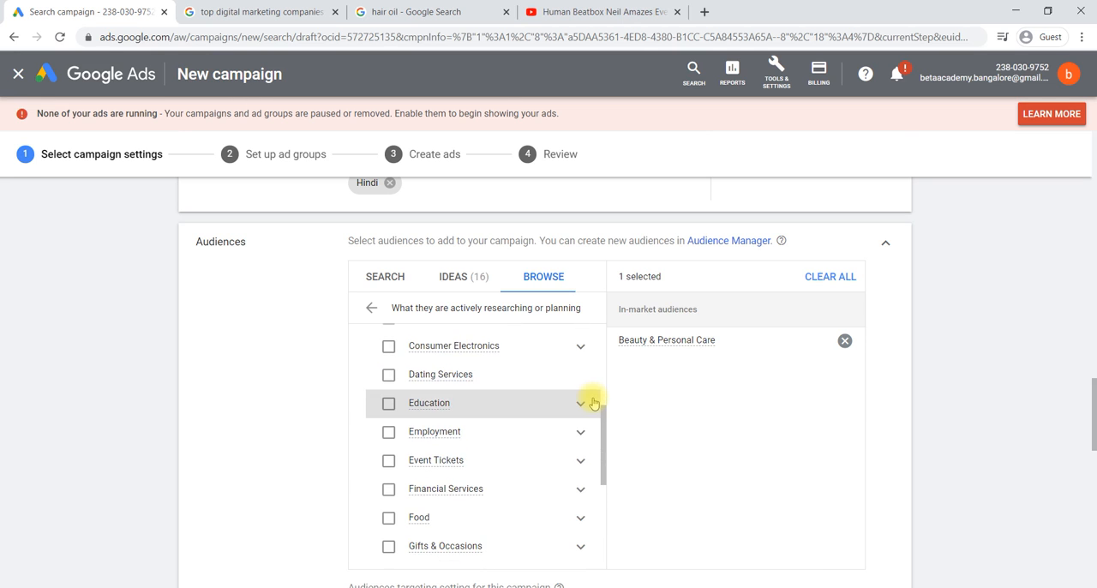
pyautogui.scroll(-5, 593, 403)
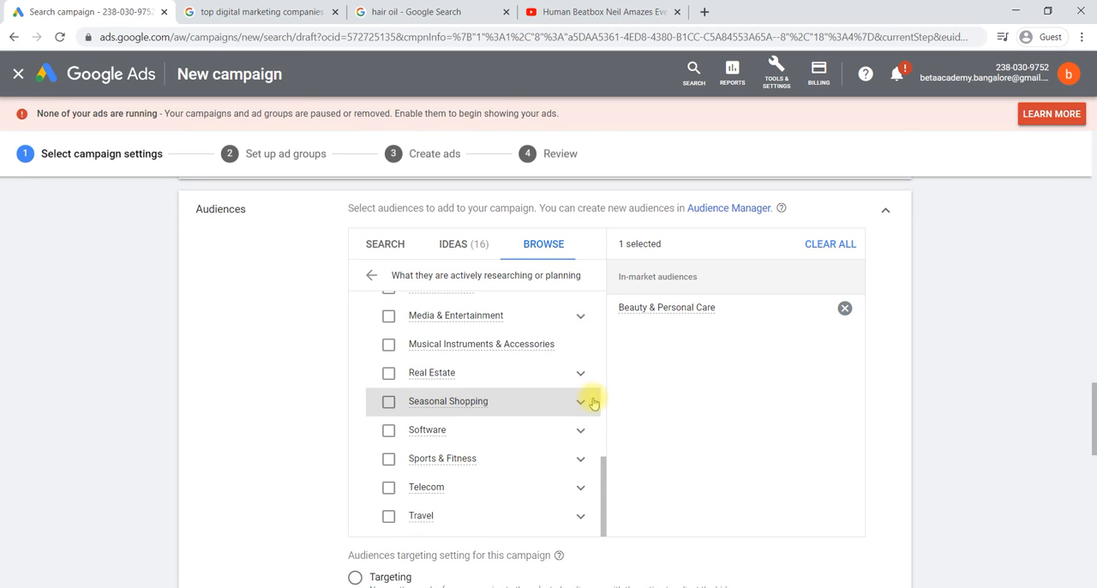
pyautogui.click(388, 459)
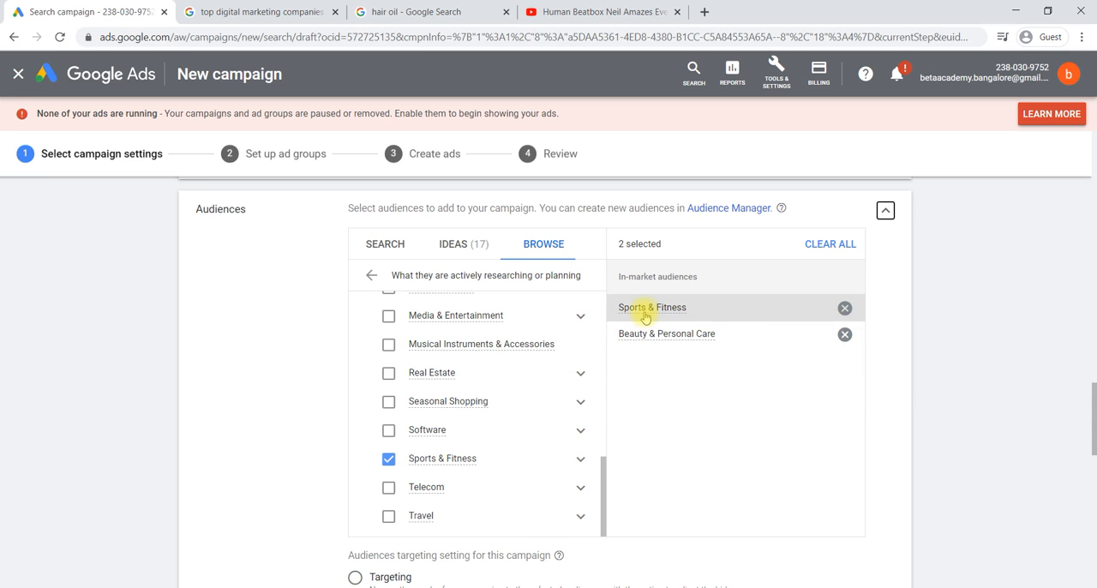
pyautogui.moveTo(644, 312)
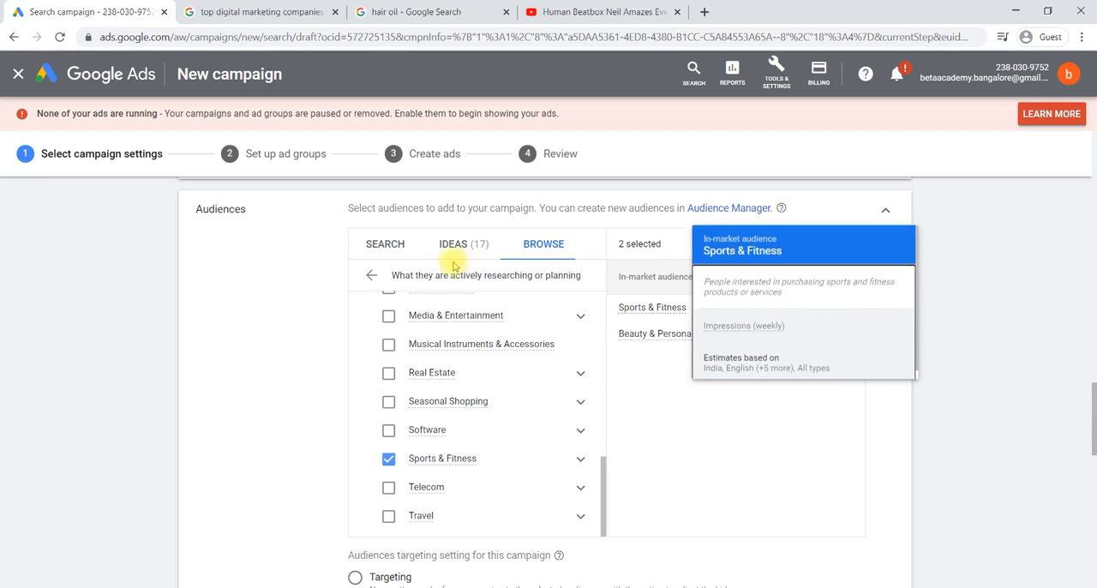
pyautogui.click(369, 276)
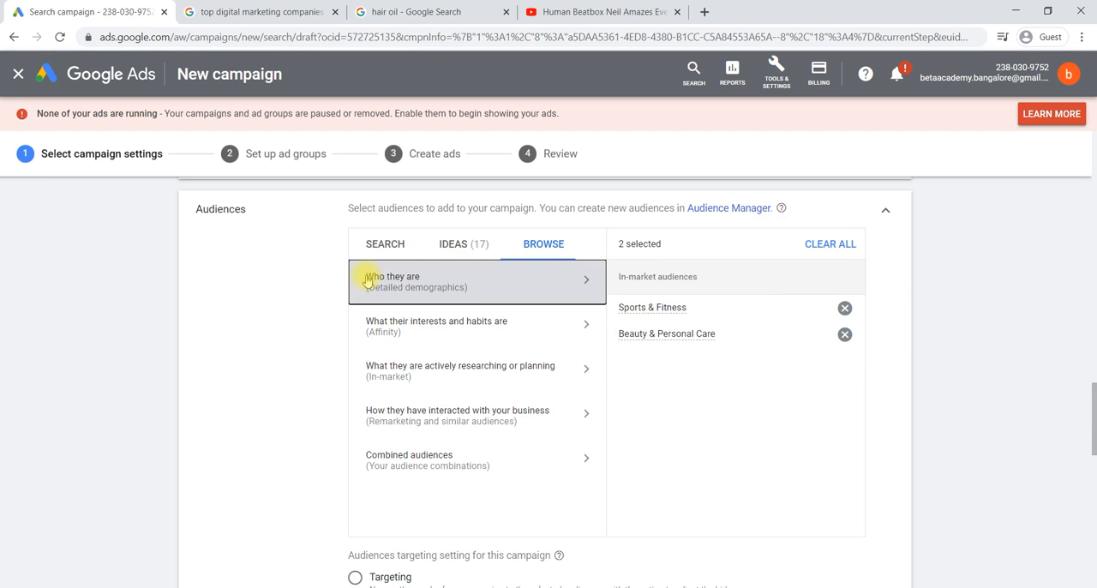
pyautogui.scroll(-2, 662, 395)
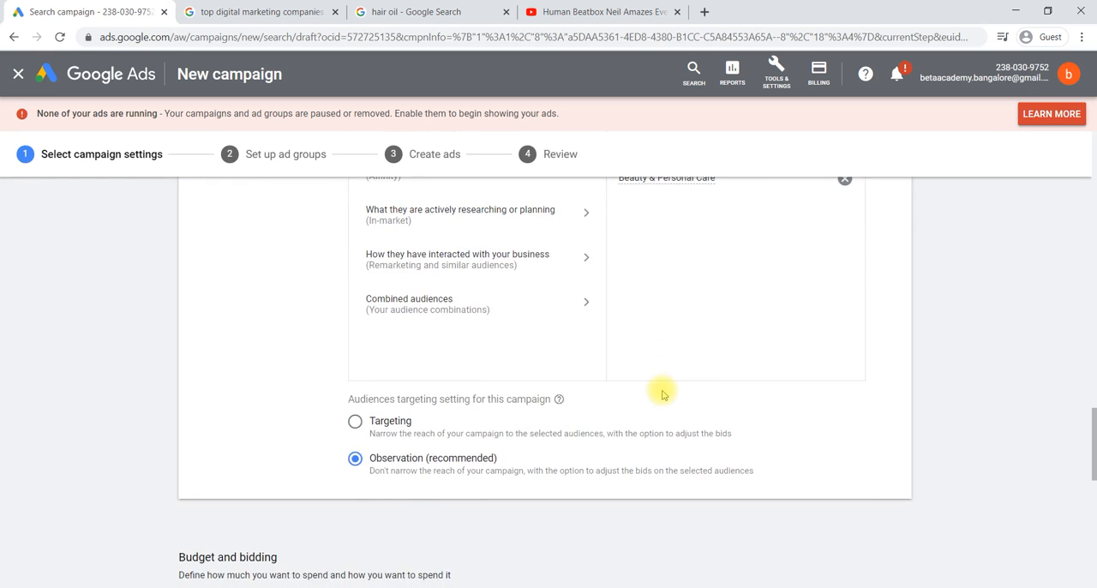
pyautogui.scroll(3, 661, 334)
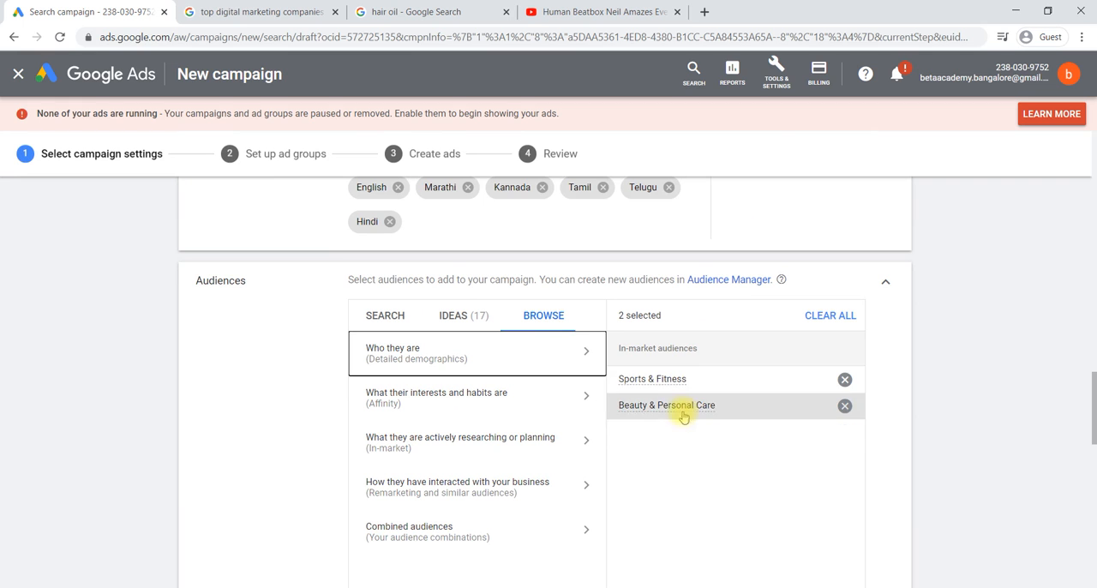
# Step: Set the campaign's average daily budget to ₹150
pyautogui.scroll(-5, 684, 429)
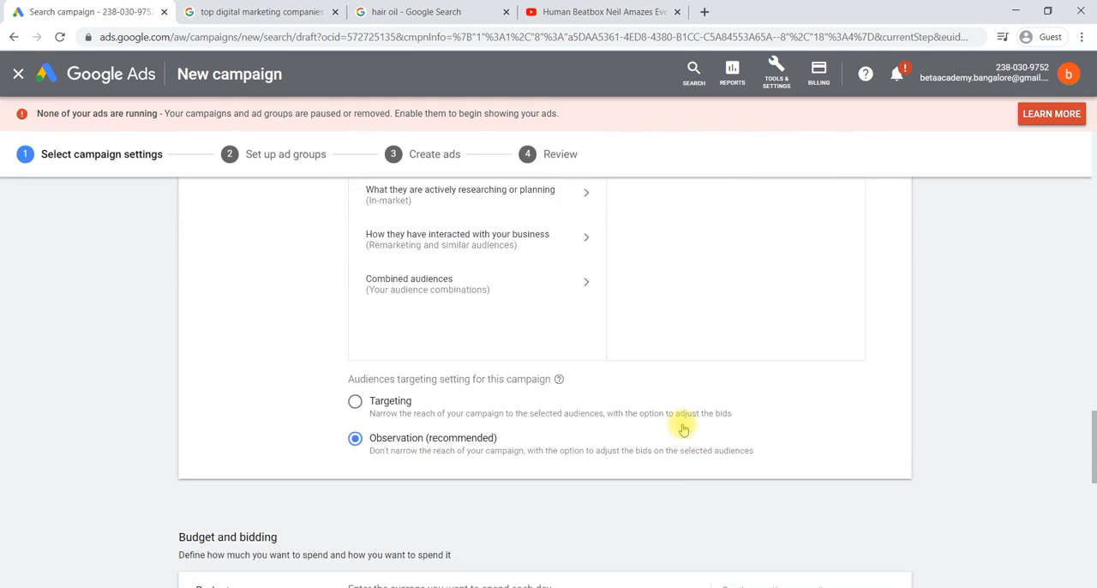
pyautogui.scroll(-1, 683, 429)
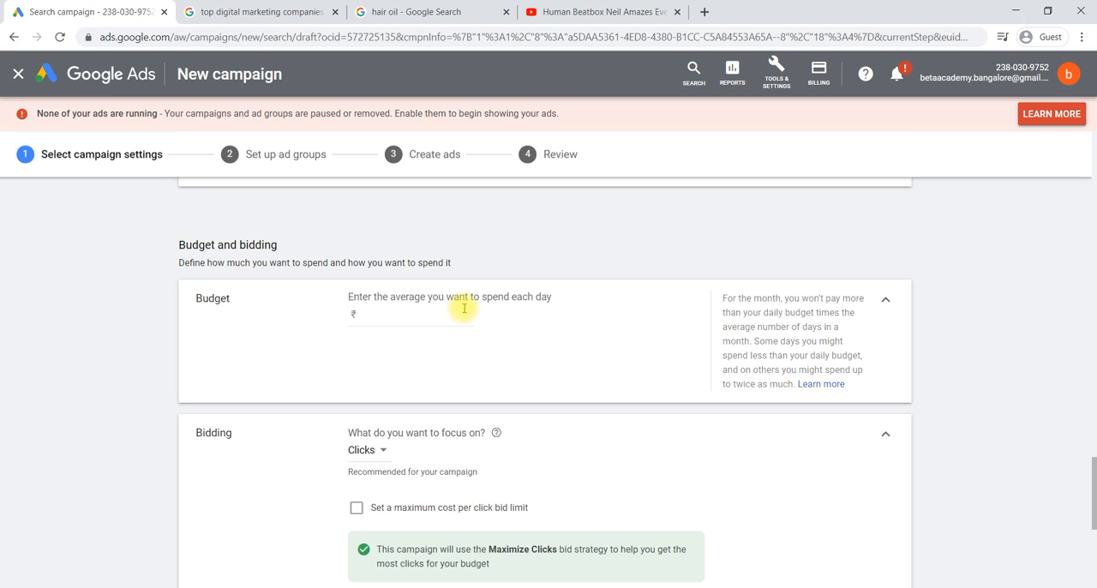
pyautogui.click(412, 319)
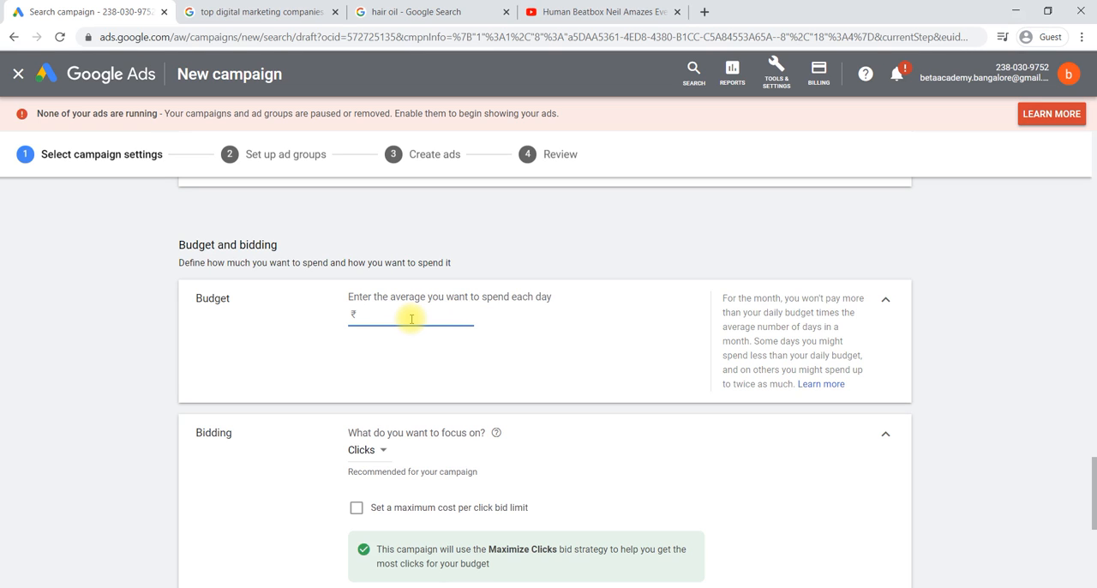
pyautogui.write('150')
# Step: Review the bidding focus options and choose Clicks as the campaign's focus
pyautogui.scroll(-1, 411, 319)
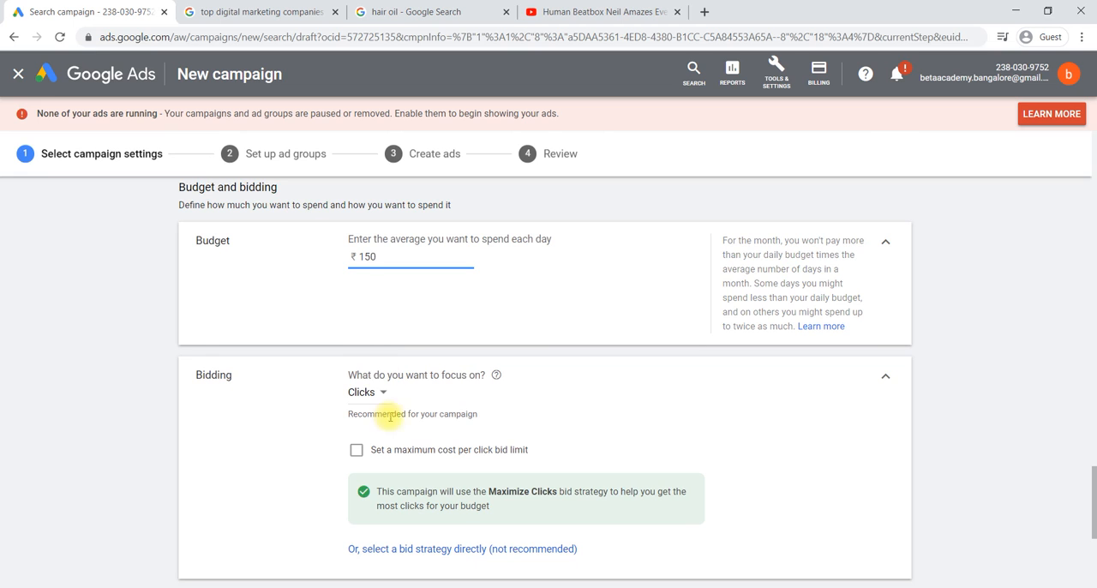
pyautogui.click(384, 393)
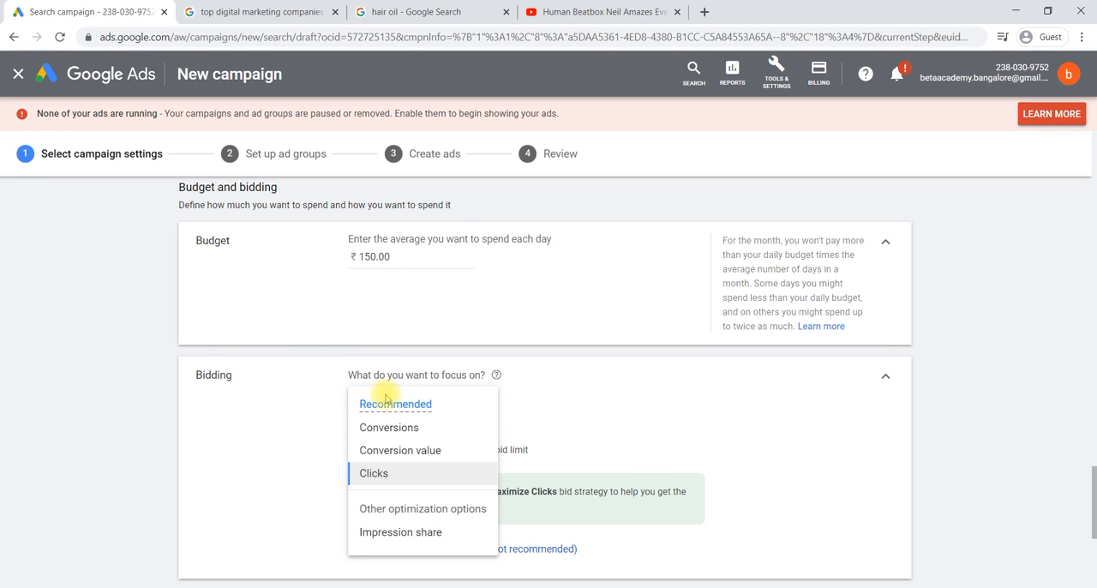
pyautogui.click(526, 407)
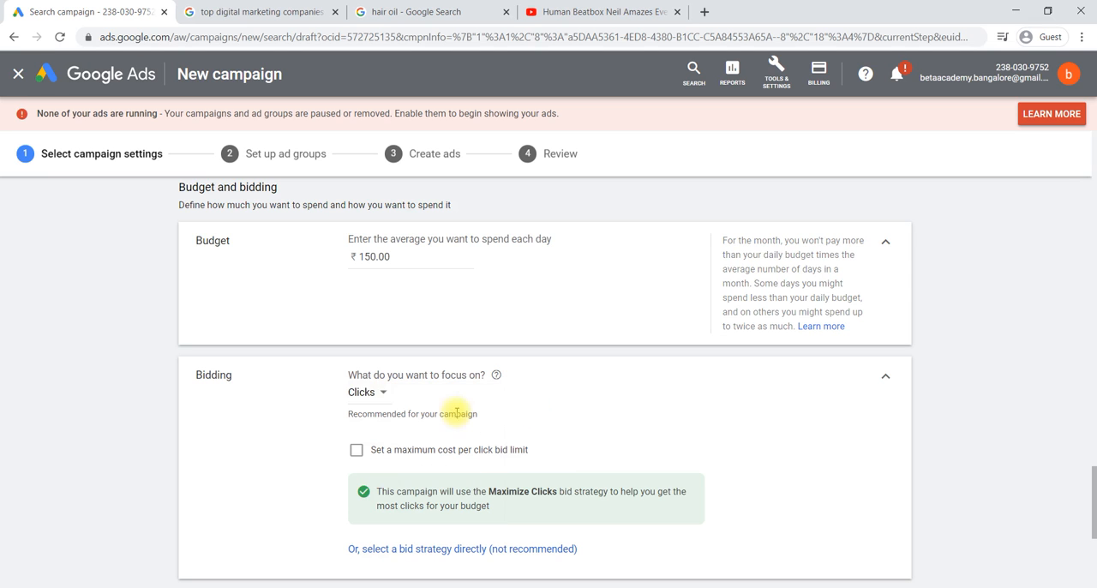
pyautogui.click(374, 395)
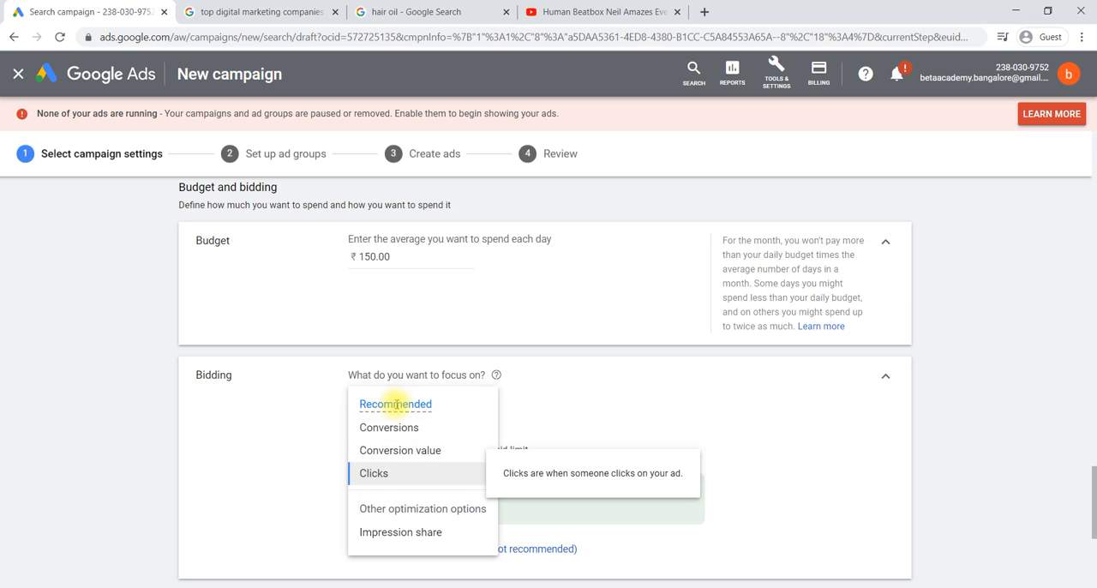
pyautogui.click(380, 472)
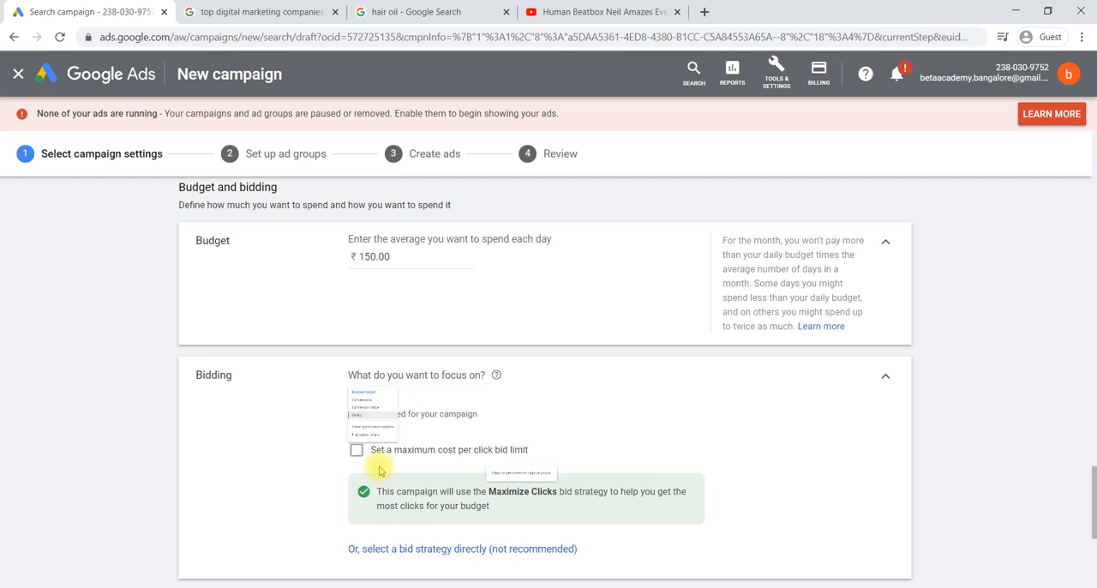
# Step: Enable a maximum cost per click bid limit and set it to ₹5
pyautogui.scroll(-1, 432, 424)
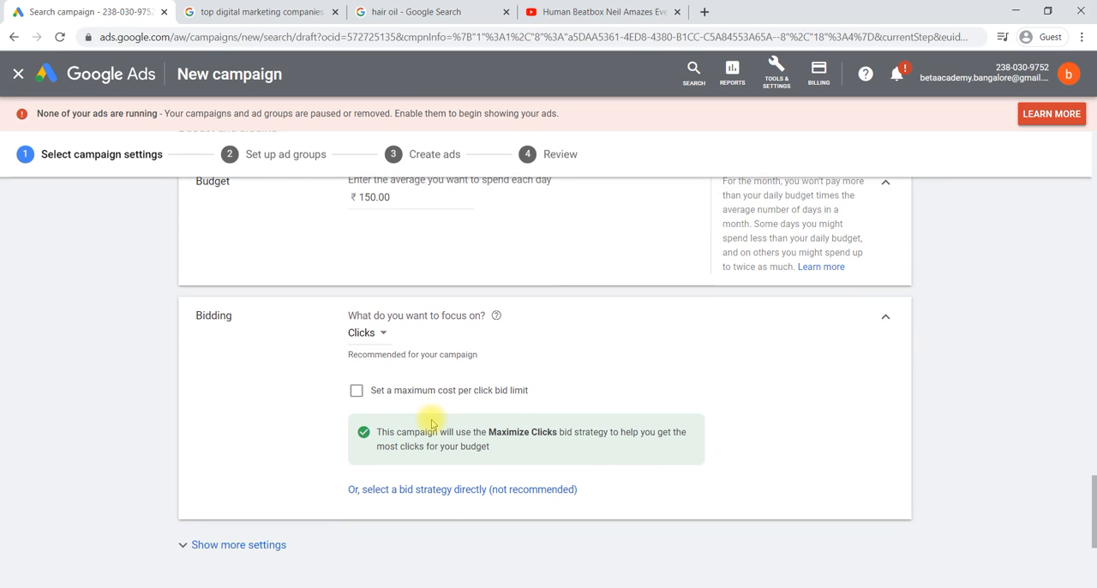
pyautogui.click(356, 394)
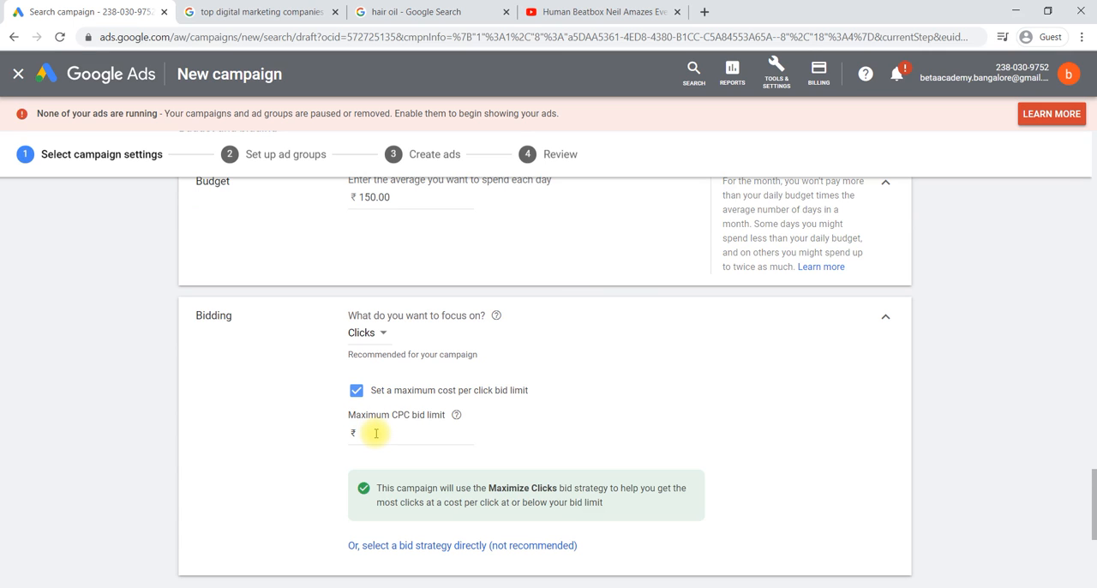
pyautogui.click(376, 433)
pyautogui.write('5')
pyautogui.scroll(-2, 376, 433)
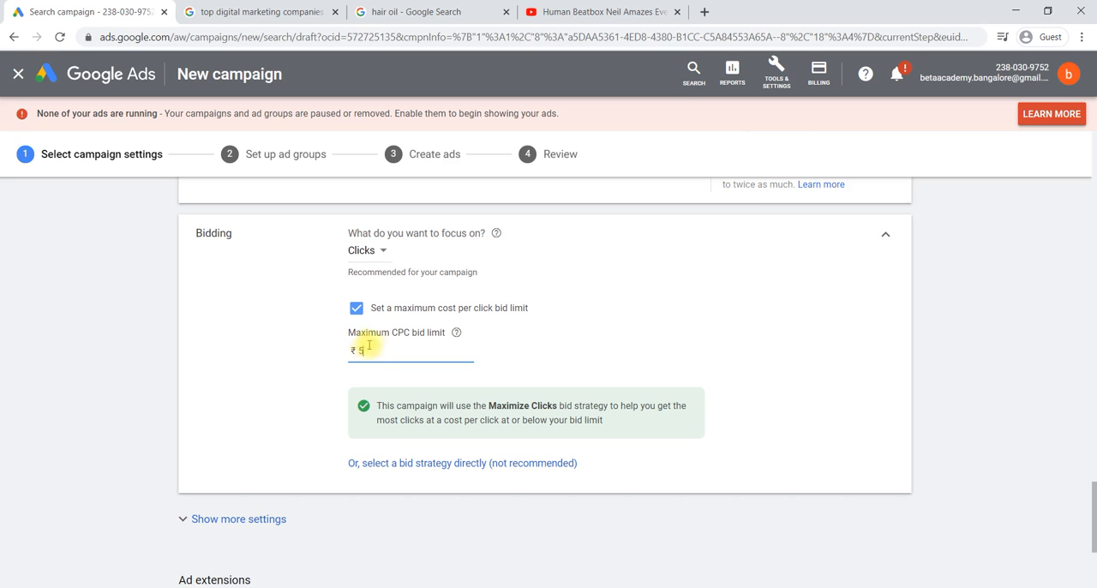
# Step: Switch to direct bid strategy selection, review the available strategies and choose Maximize clicks for the campaign
pyautogui.click(416, 464)
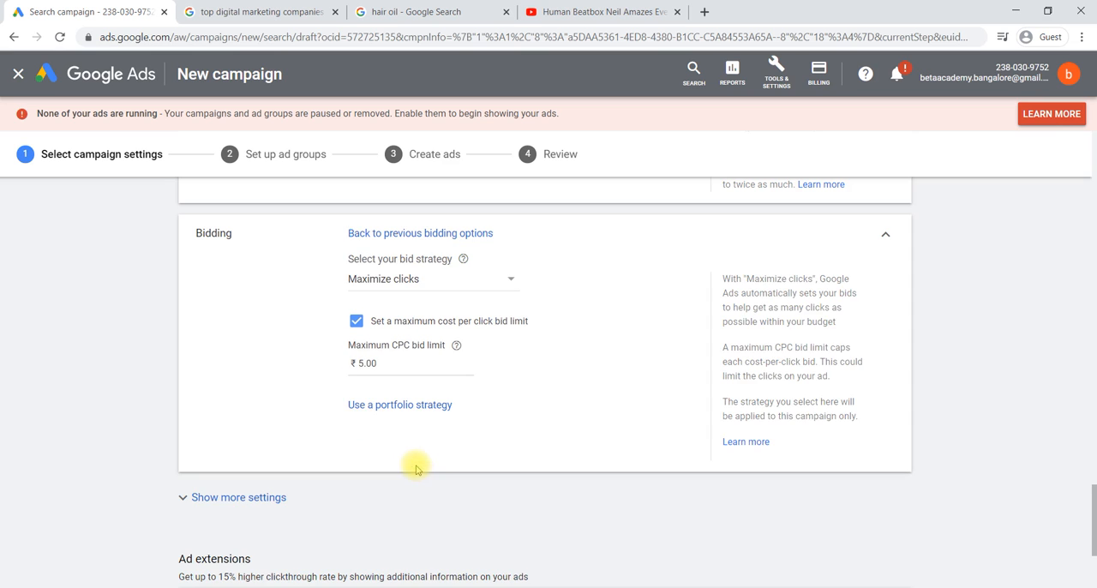
pyautogui.click(382, 284)
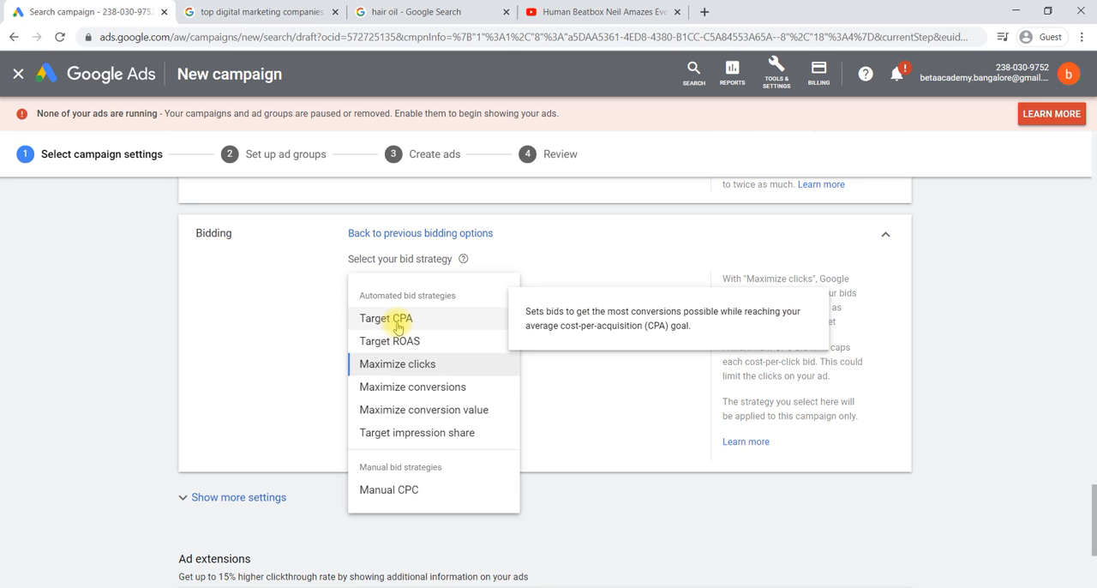
pyautogui.click(400, 369)
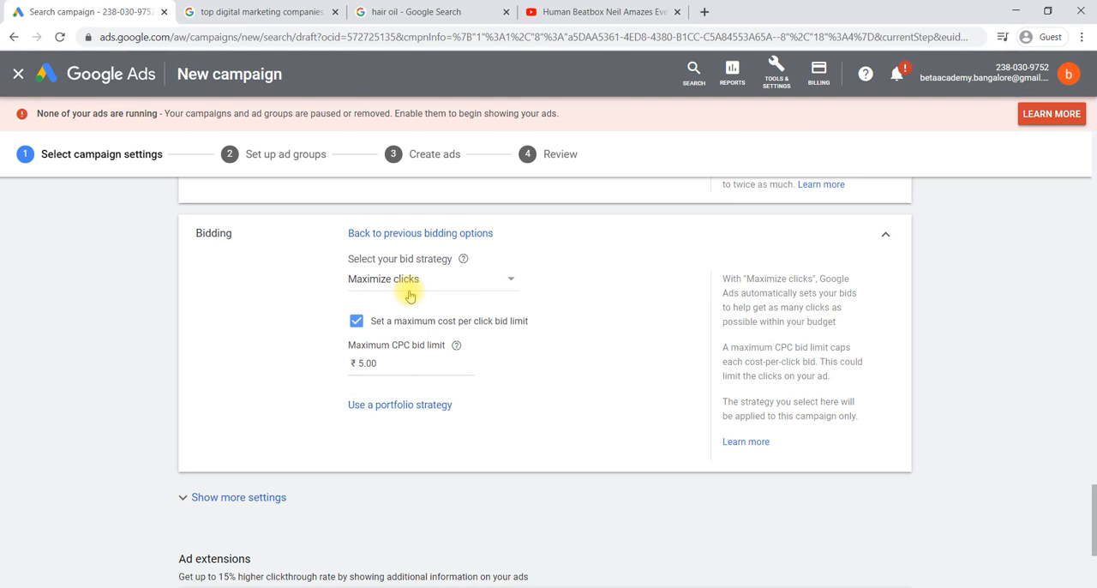
pyautogui.scroll(2, 409, 295)
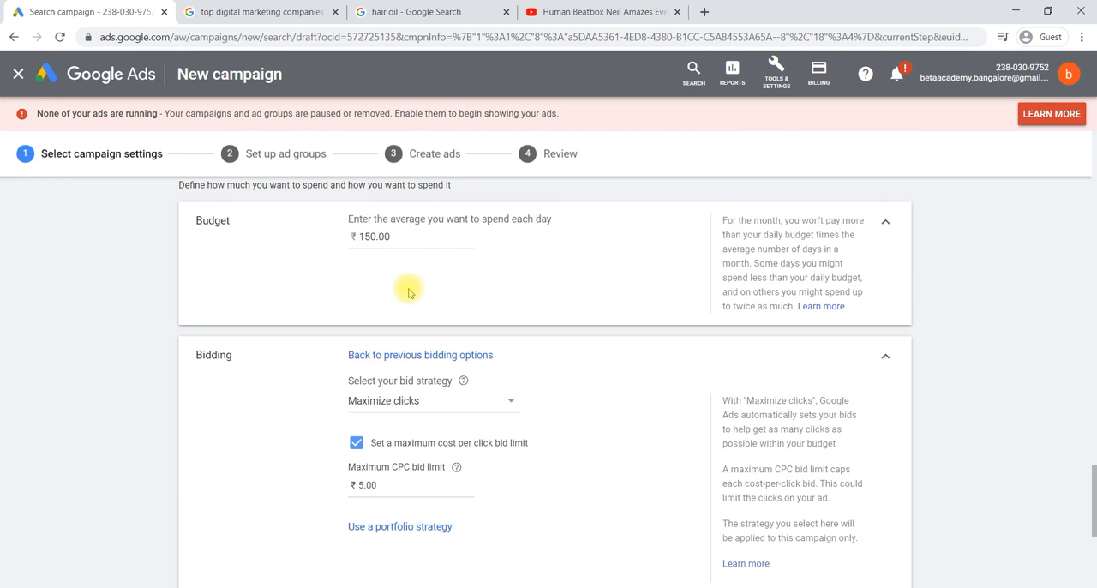
pyautogui.scroll(-1, 409, 293)
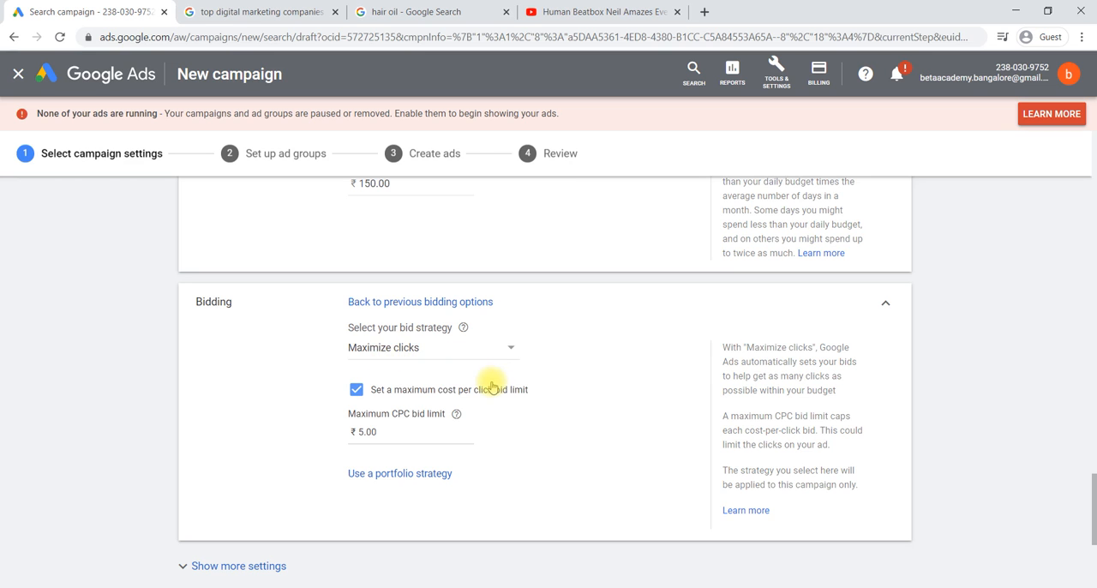
pyautogui.scroll(-1, 492, 385)
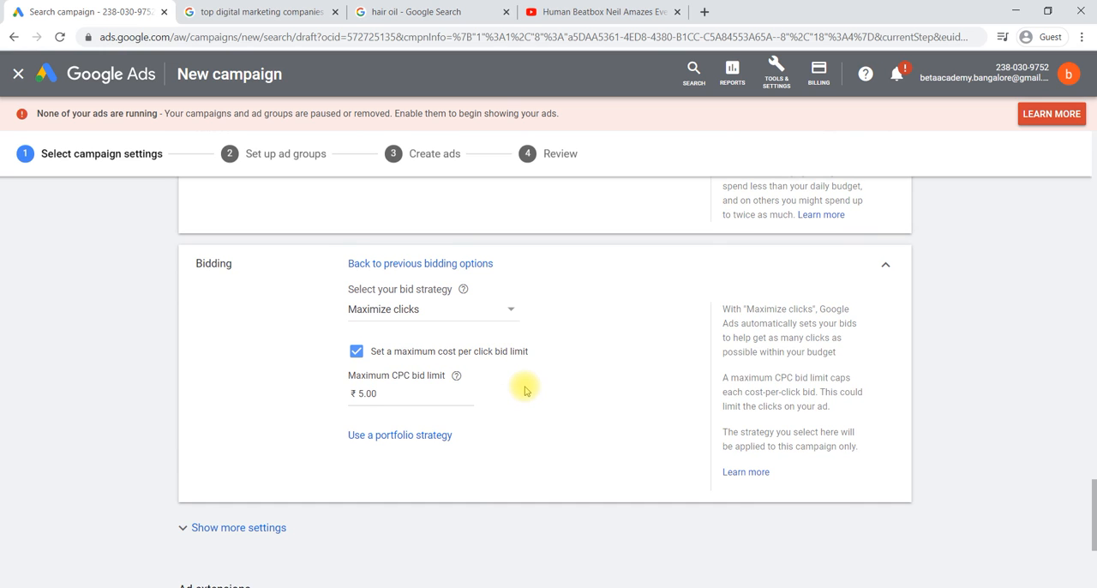
# Step: Examine the campaign's additional Ad rotation and Conversions settings, then collapse them
pyautogui.scroll(-2, 523, 385)
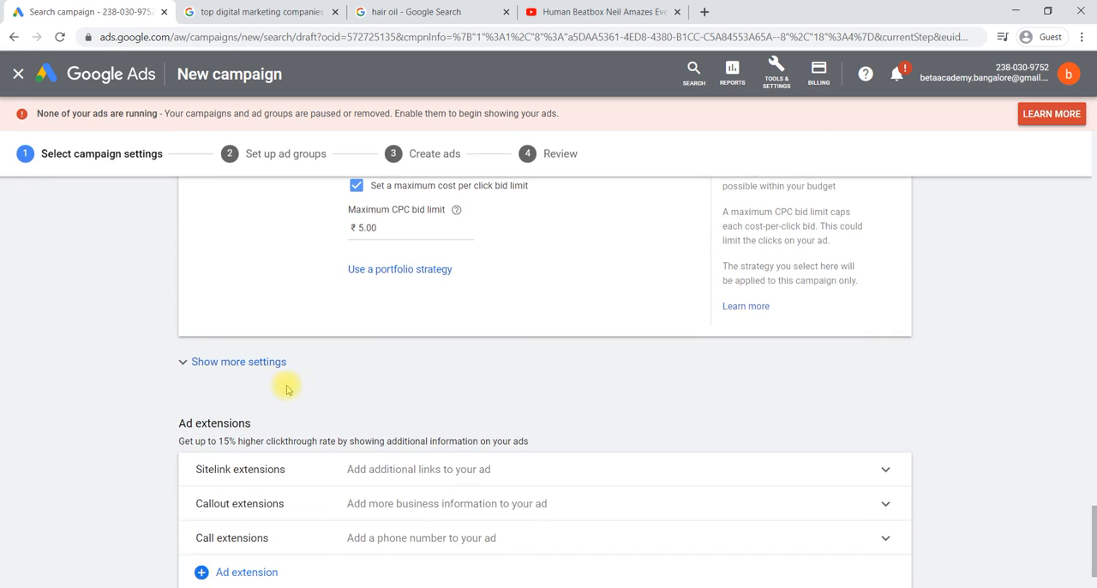
pyautogui.click(210, 364)
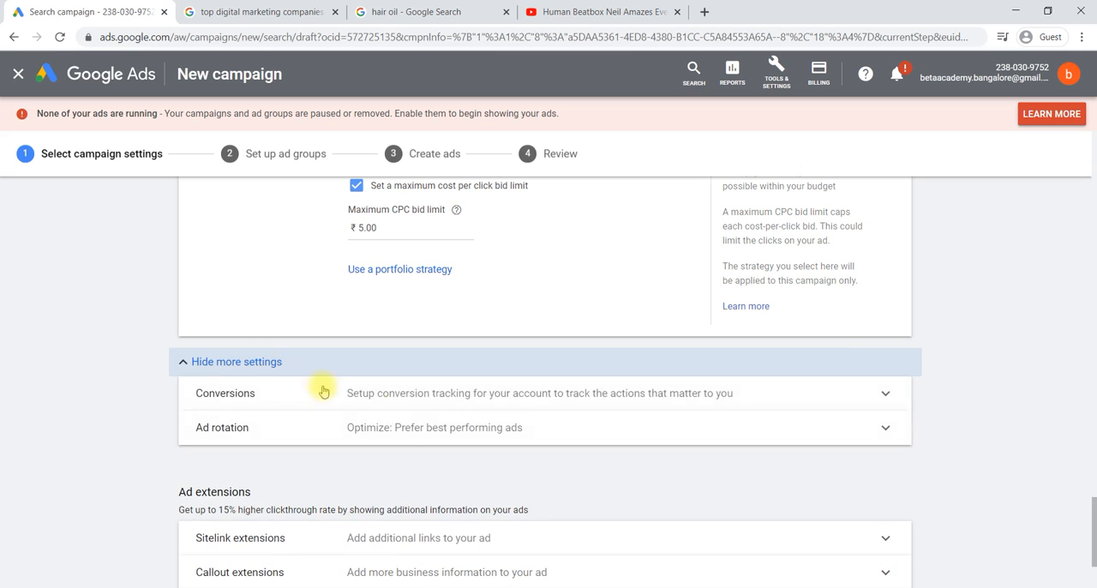
pyautogui.click(347, 429)
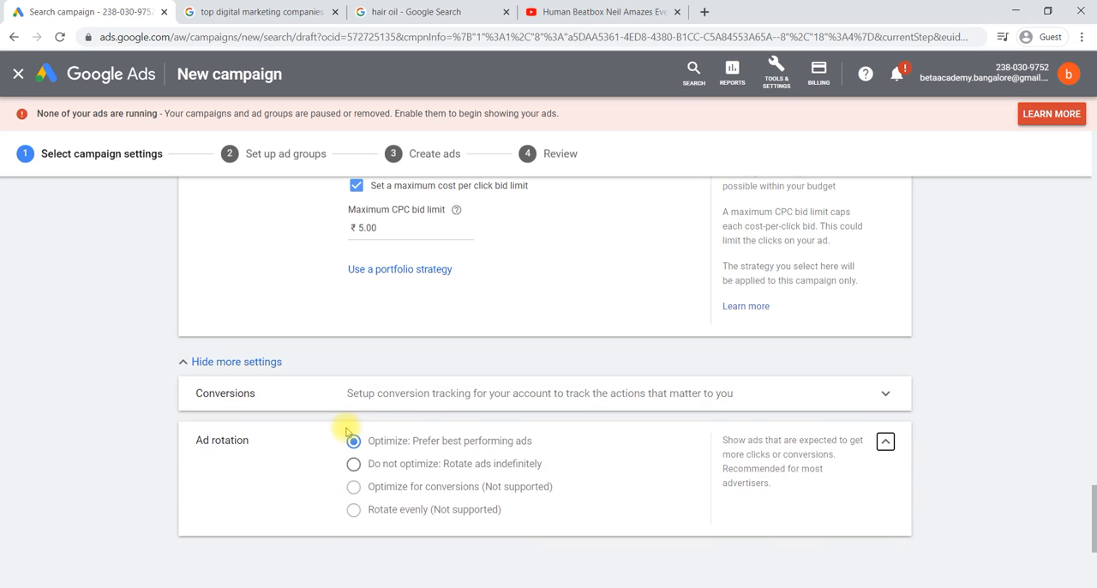
pyautogui.click(379, 396)
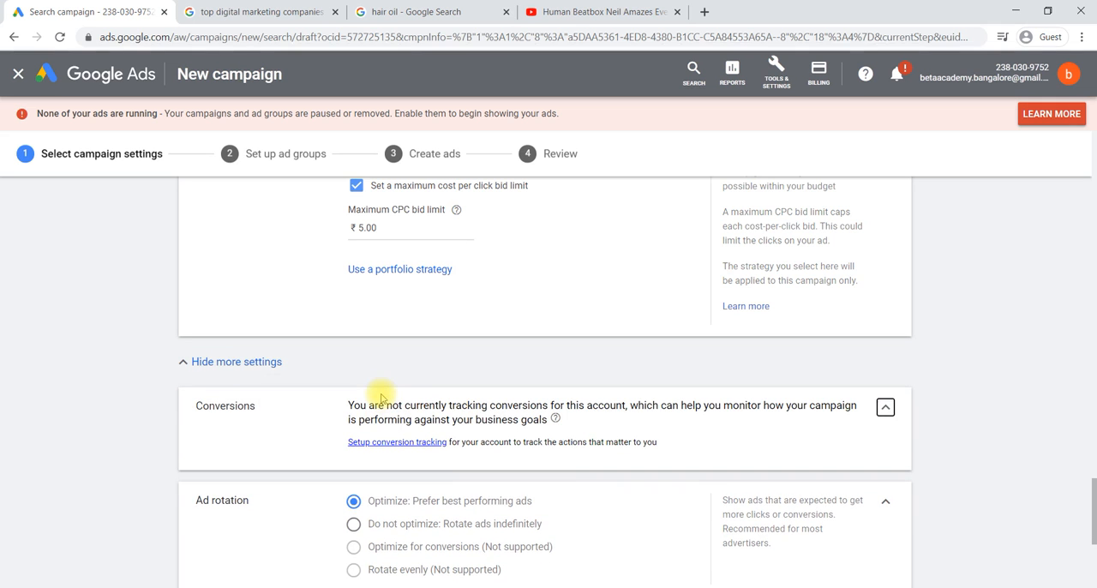
pyautogui.click(204, 369)
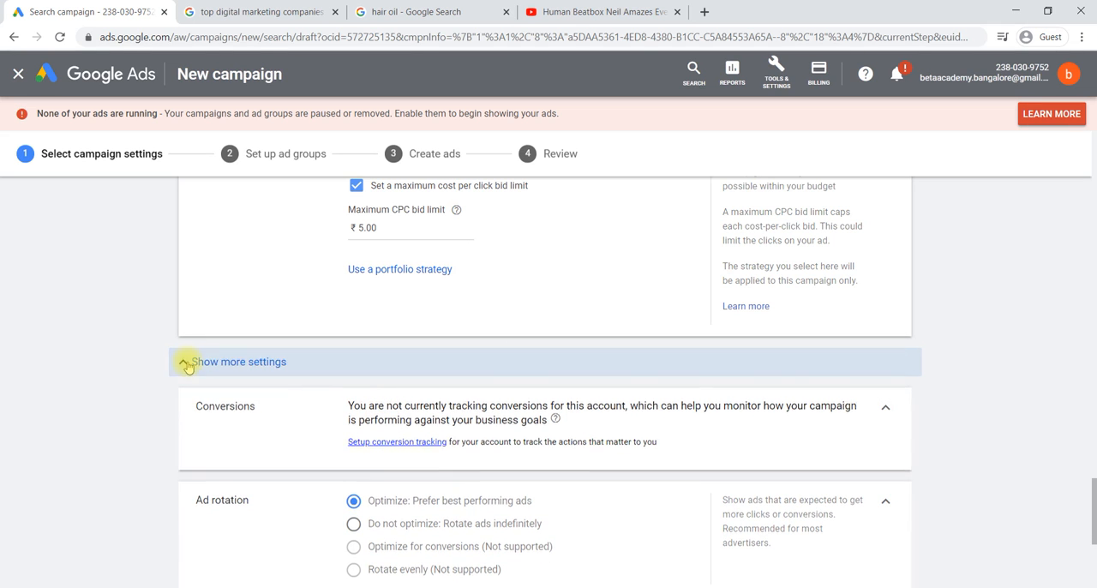
# Step: Examine the sitelink and callout extension settings without adding any extension
pyautogui.scroll(-1, 365, 429)
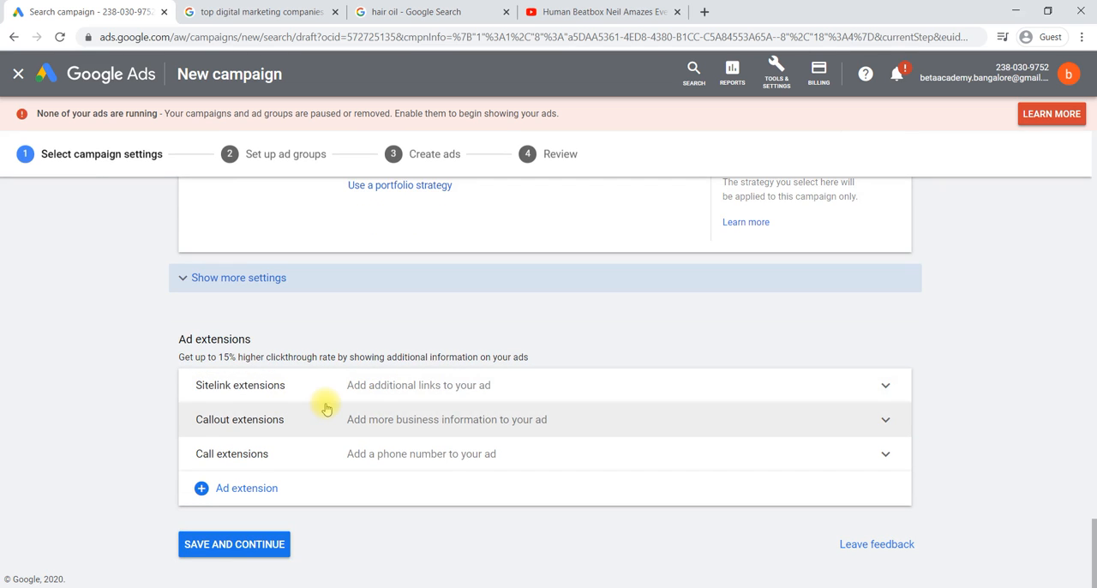
pyautogui.click(768, 401)
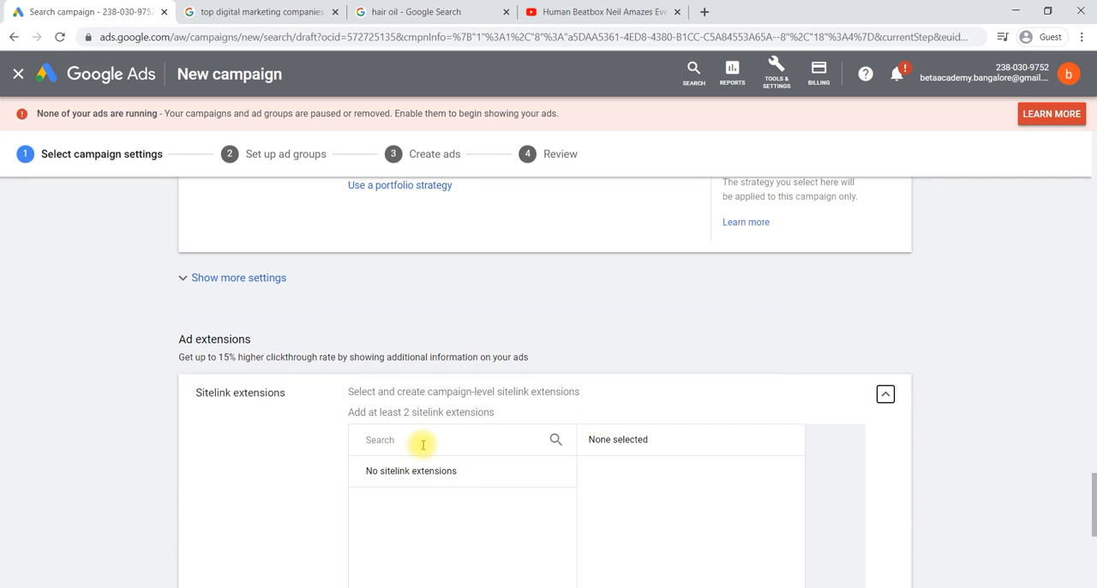
pyautogui.click(886, 396)
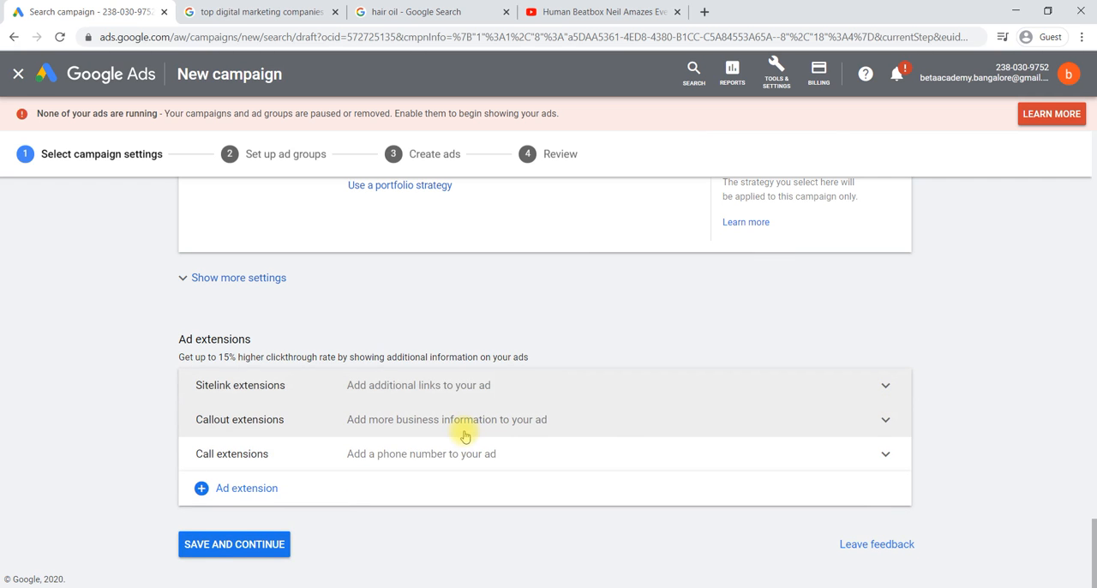
pyautogui.click(465, 433)
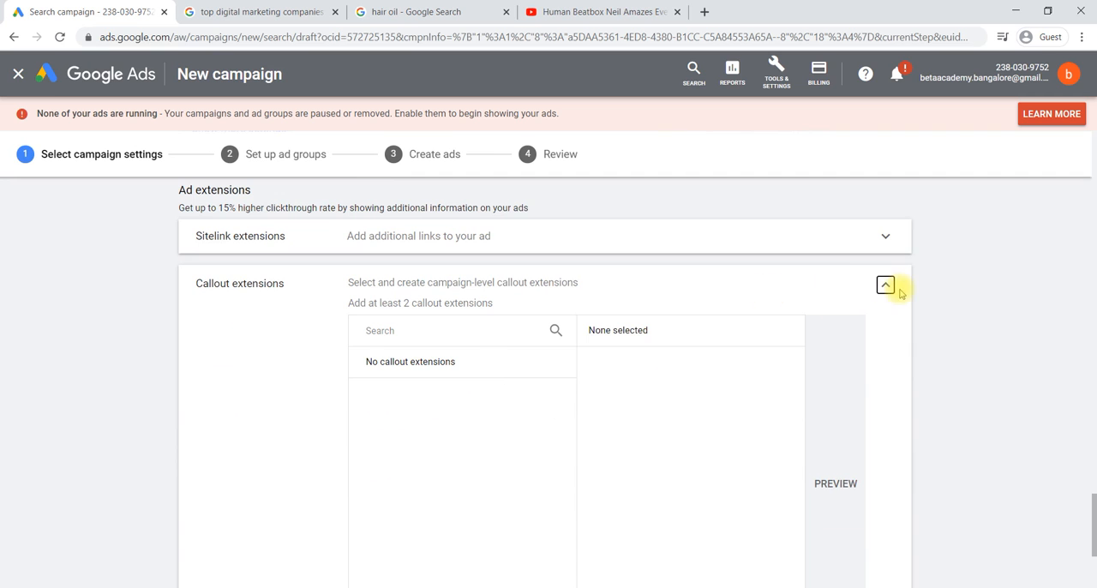
pyautogui.scroll(-3, 600, 412)
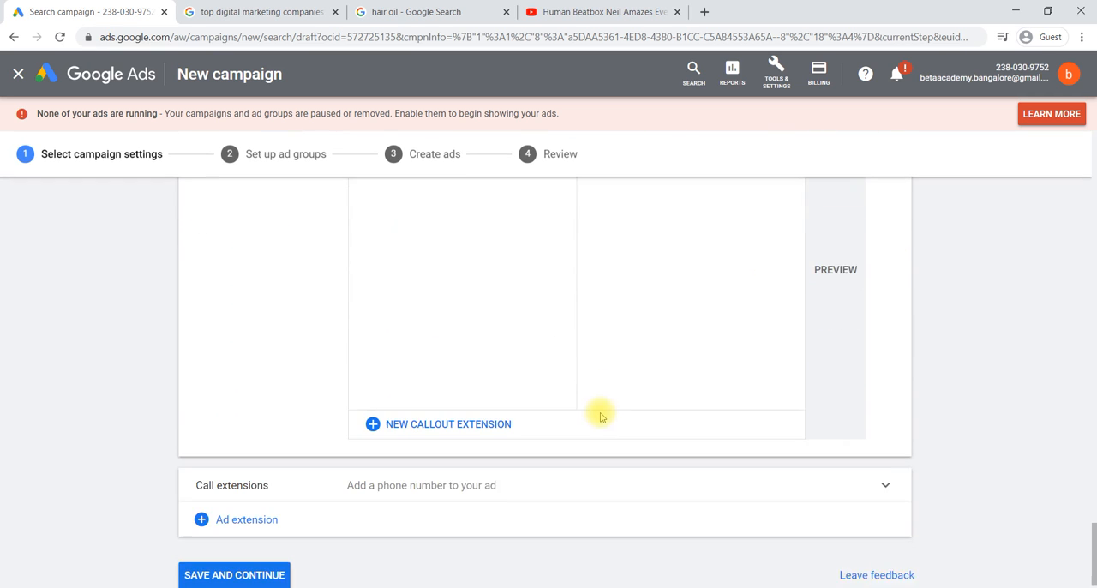
pyautogui.scroll(3, 609, 403)
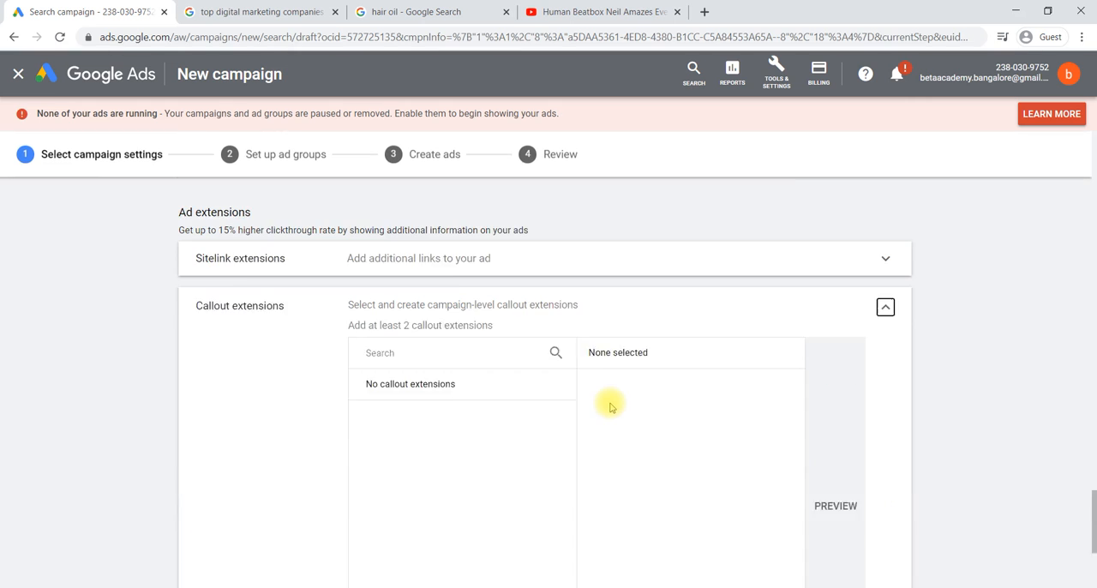
pyautogui.click(886, 343)
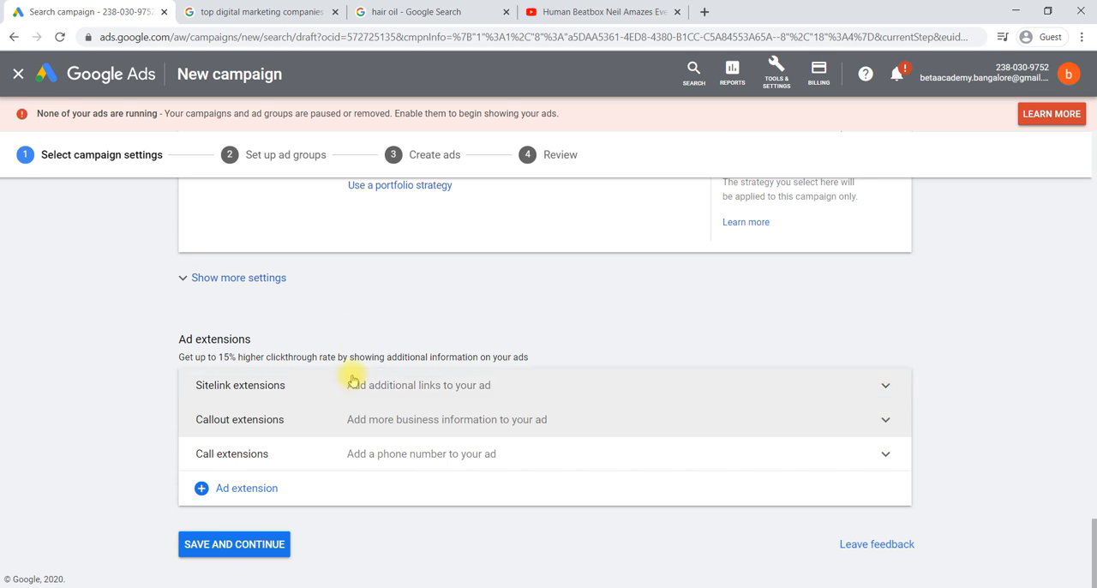
# Step: Save the campaign settings, continue to the ad group setup and exit the new keywords guide
pyautogui.click(244, 549)
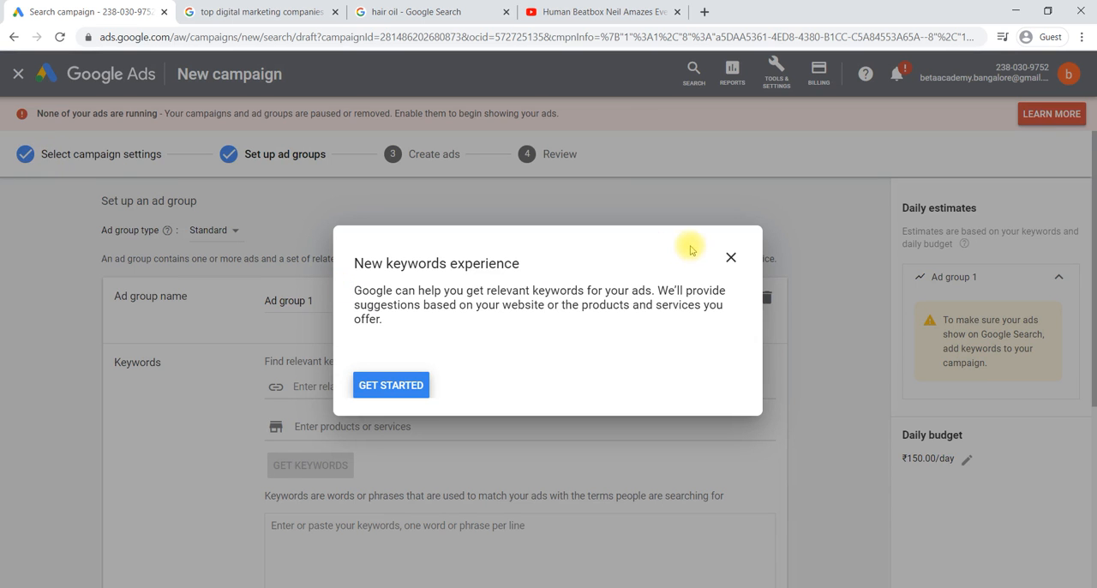
pyautogui.click(730, 258)
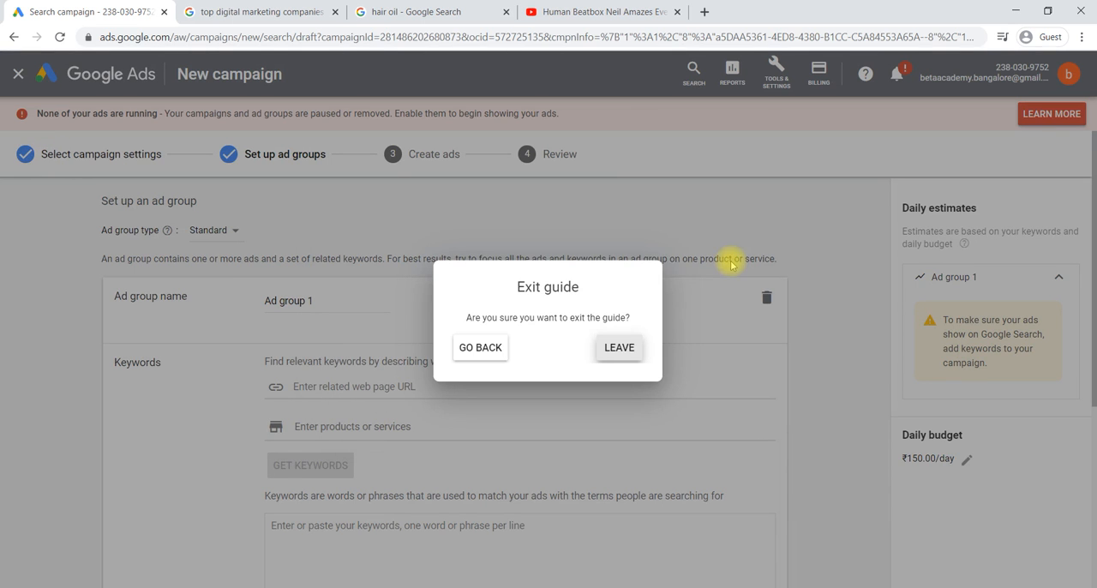
pyautogui.click(619, 347)
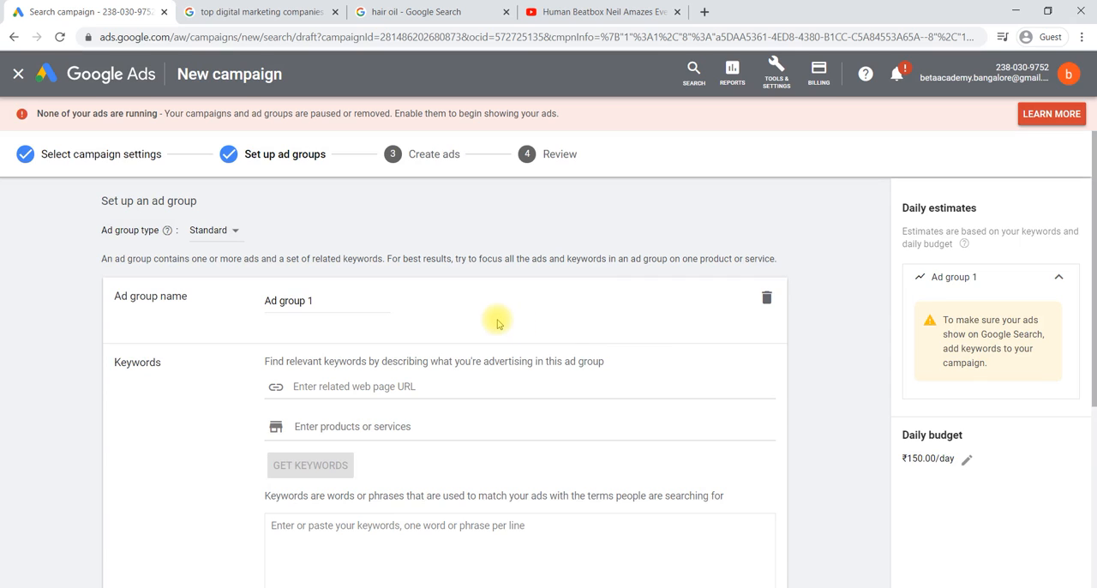